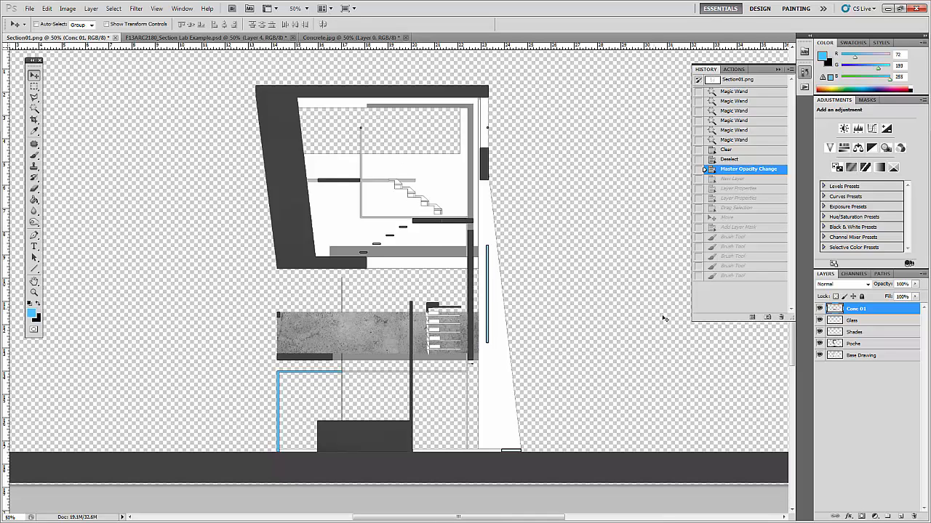
Create a new layer above Conc 01 and name it Conc 02.
click(877, 401)
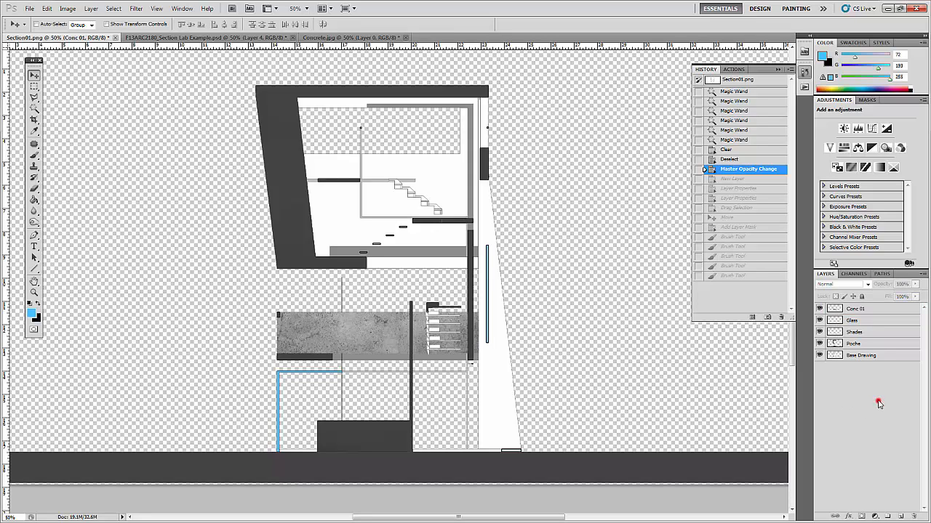
click(898, 516)
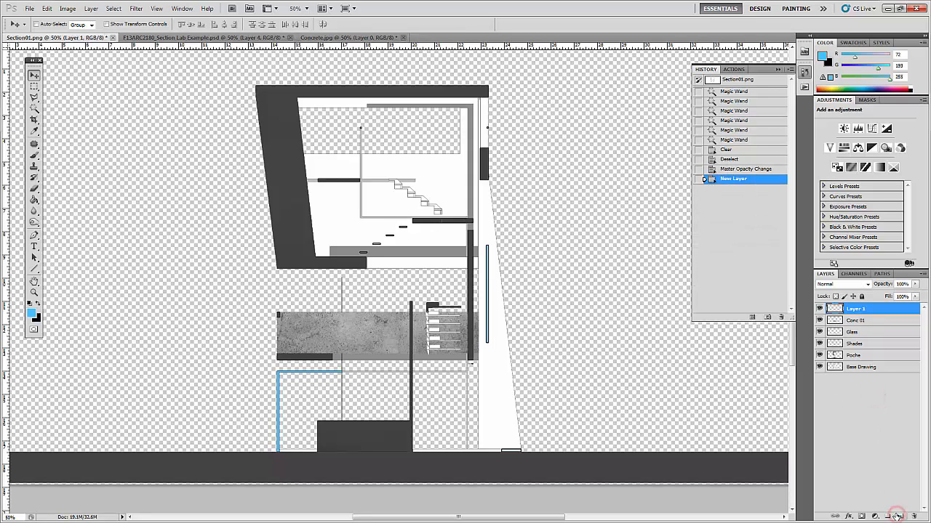
double_click(853, 310)
key(Escape)
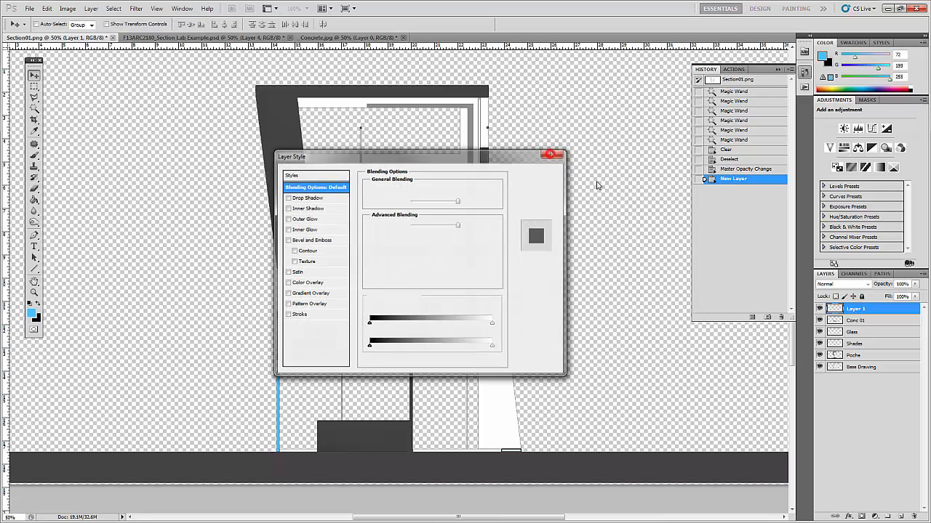
double_click(854, 310)
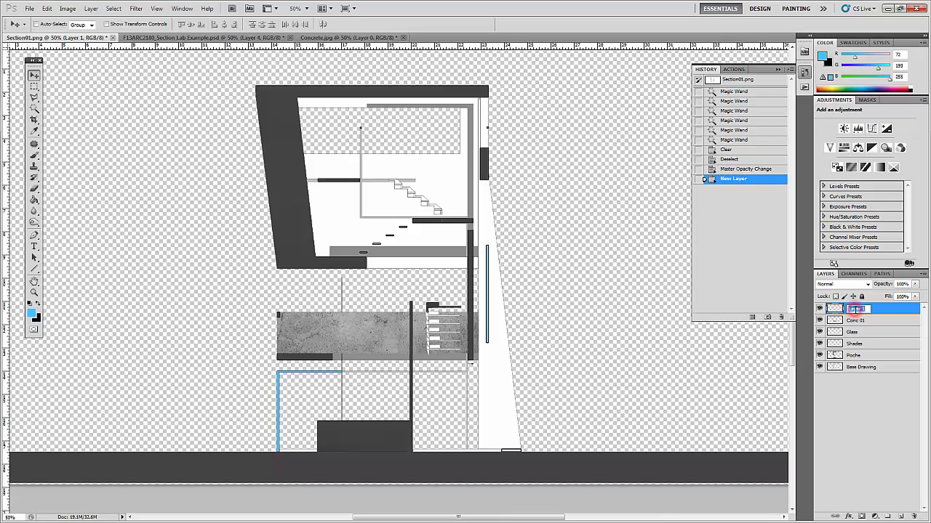
text(Conc 02)
key(Return)
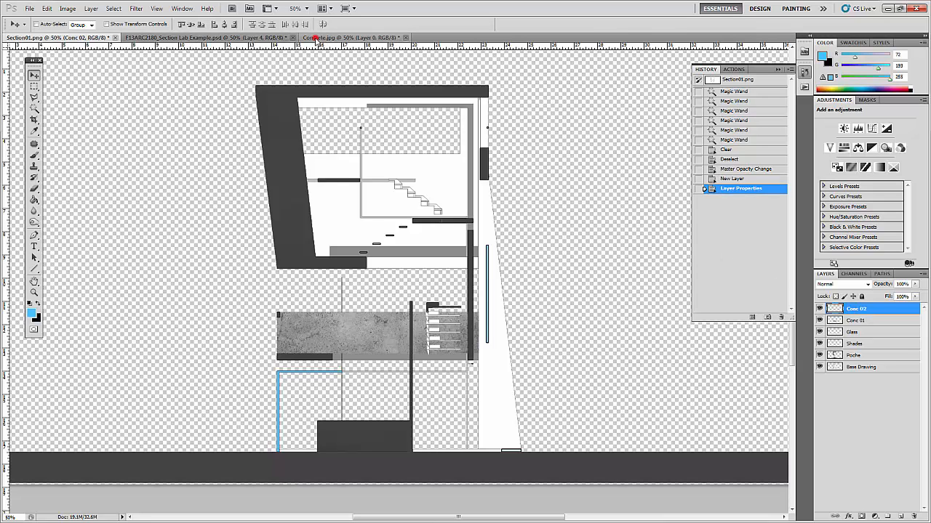
Copy the selected concrete texture from Concrete.jpg into the Conc 02 layer of Section01.png and place it over the building.
click(317, 37)
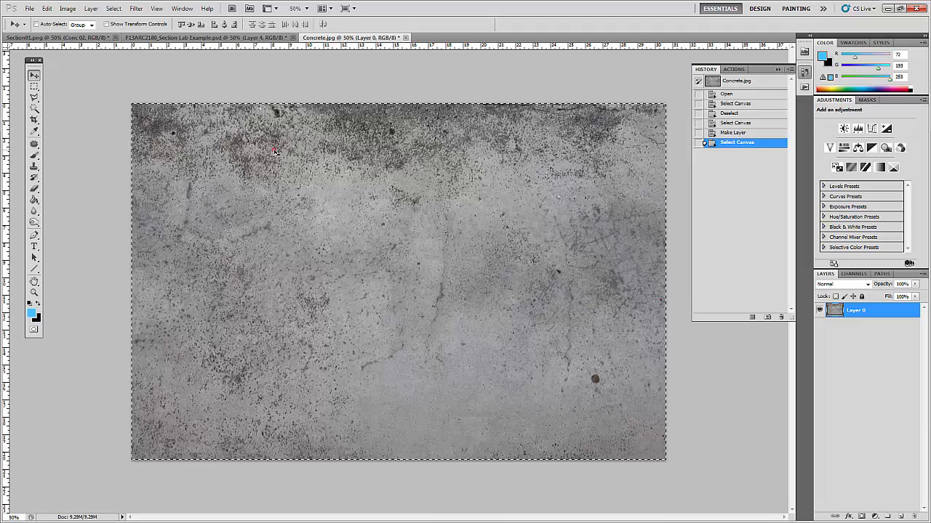
drag(275, 150, 464, 154)
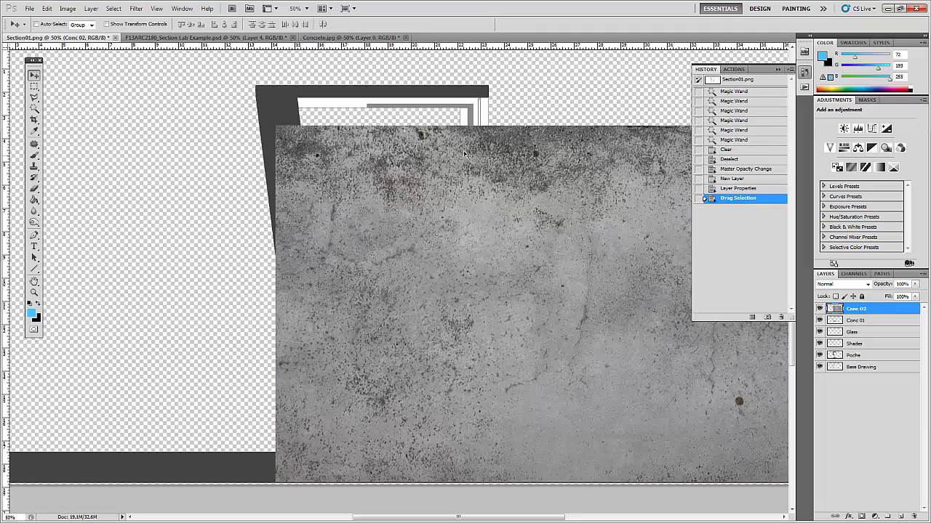
drag(552, 301, 378, 222)
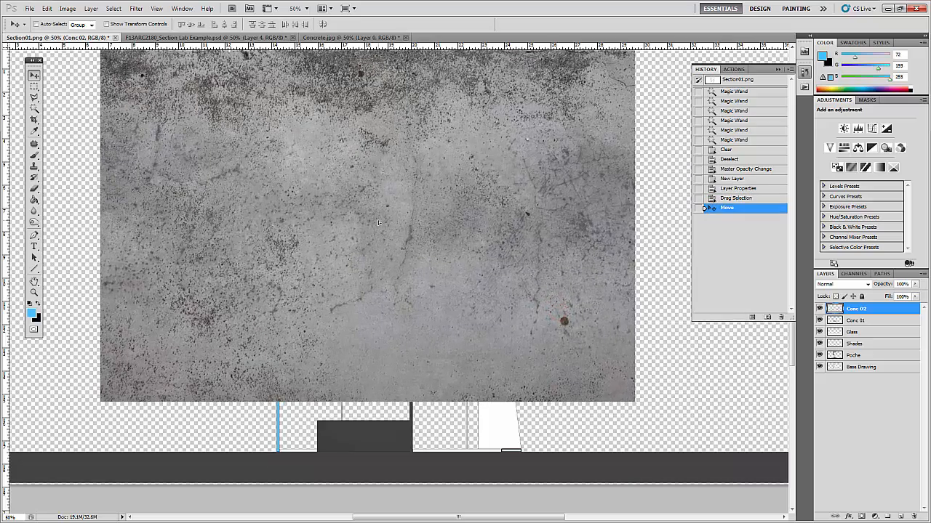
Lower the Conc 02 layer's opacity to 76% and shift the texture slightly to the right over the building section.
key(ctrl+minus)
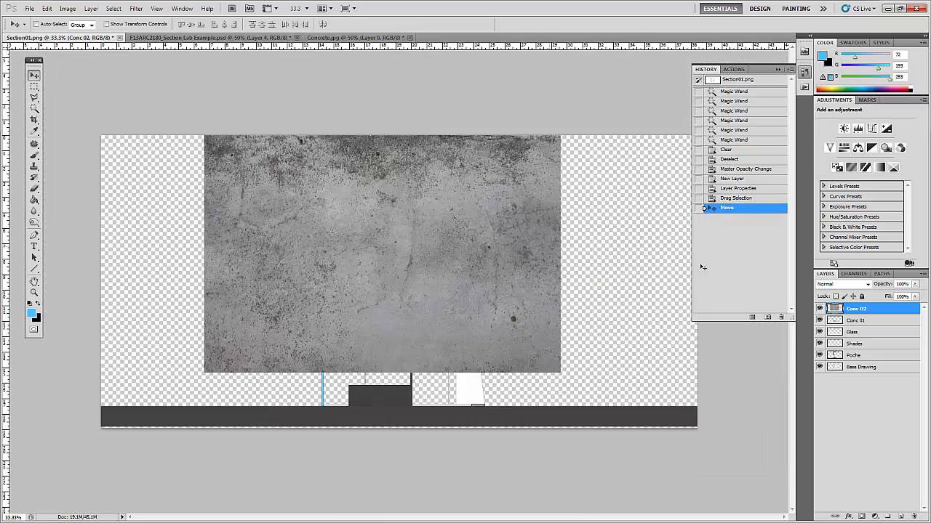
drag(914, 286, 906, 291)
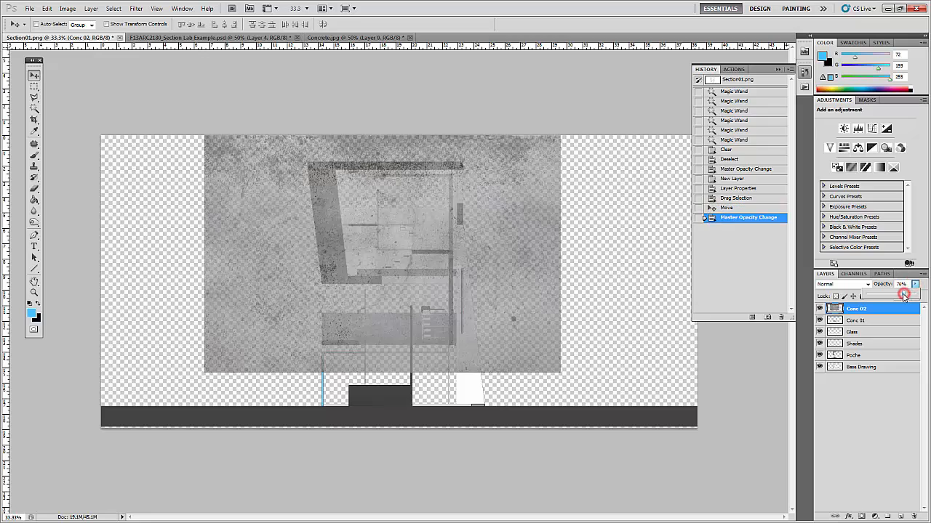
drag(379, 217, 405, 221)
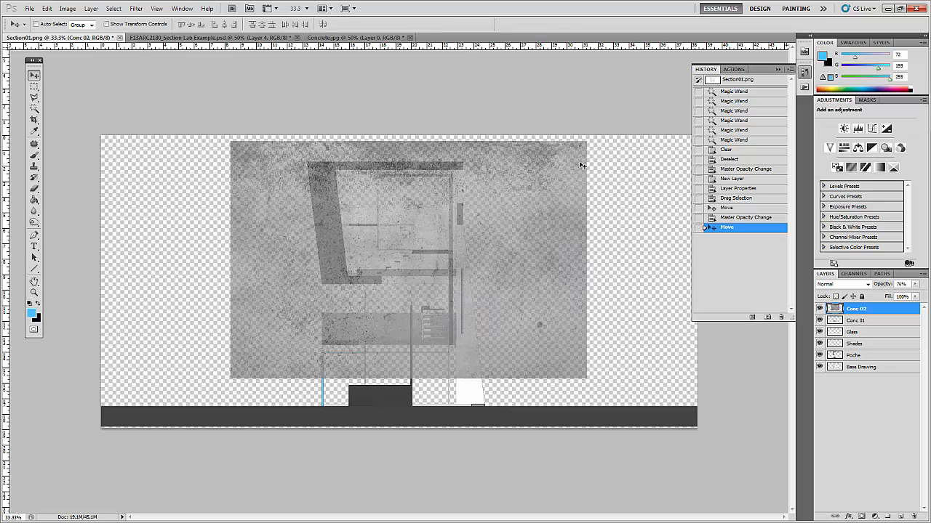
Scale the concrete texture proportionally to 68.91% and move it over the upper volume of the building.
key(ctrl+t)
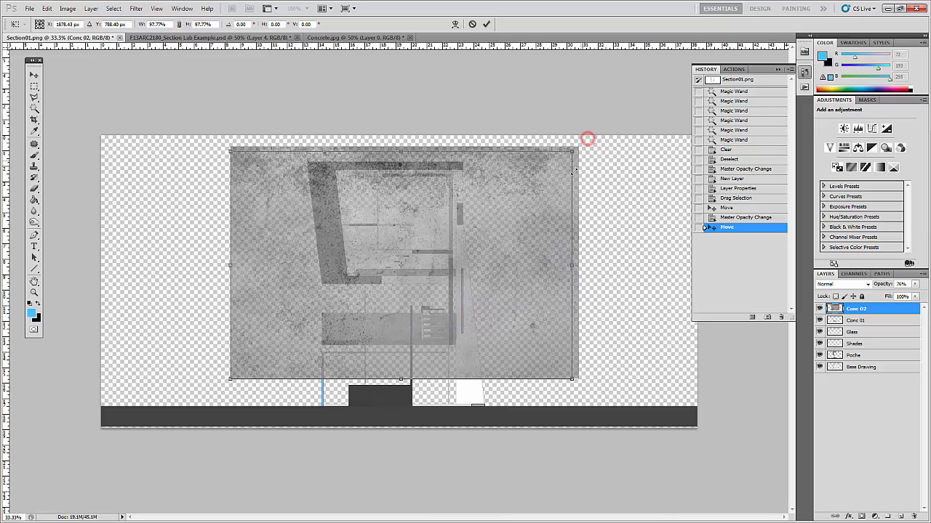
drag(588, 139, 503, 267)
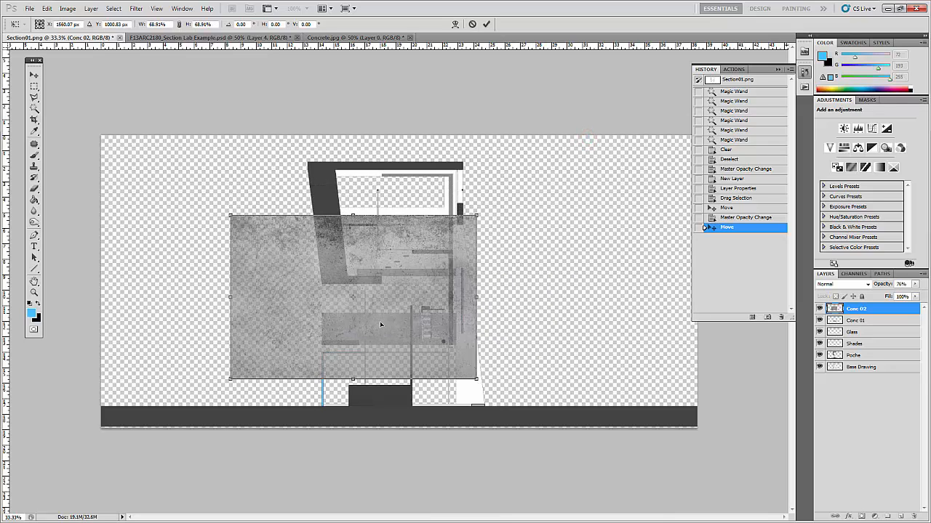
key(Return)
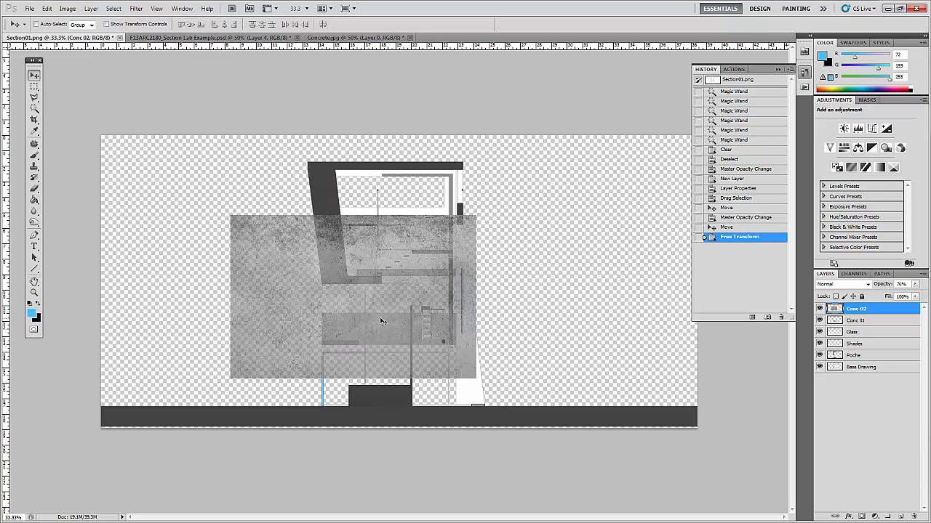
drag(299, 321, 356, 251)
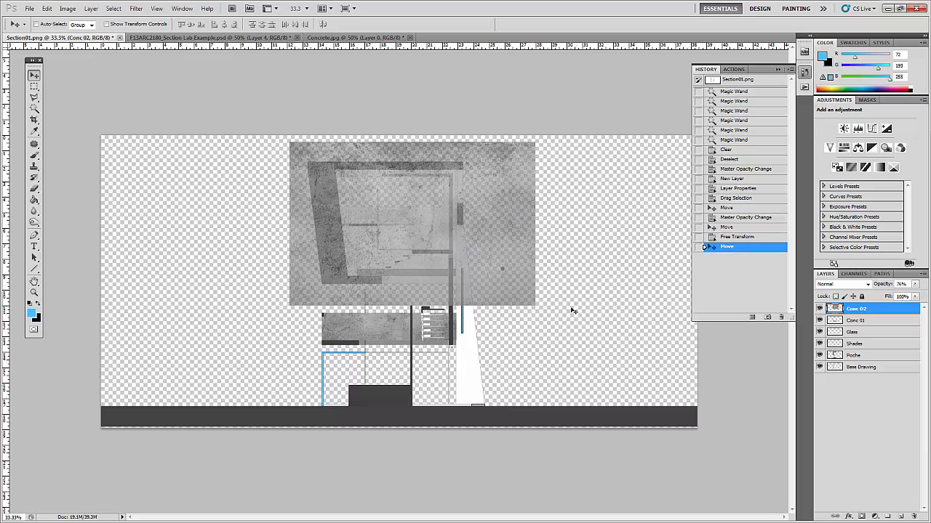
Check the upper volume with Conc 02 hidden and shown again, and add a layer mask to that layer.
key(ctrl+plus)
key(ctrl+plus)
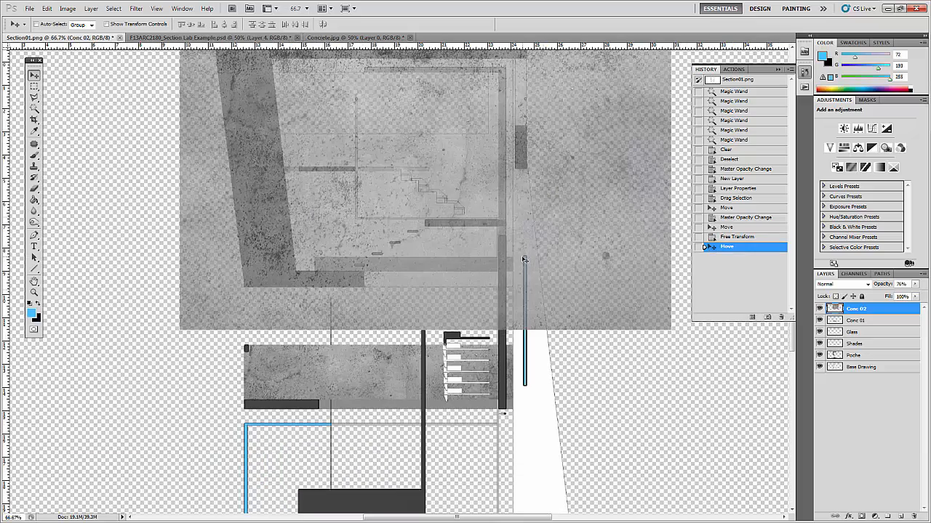
drag(534, 251, 506, 329)
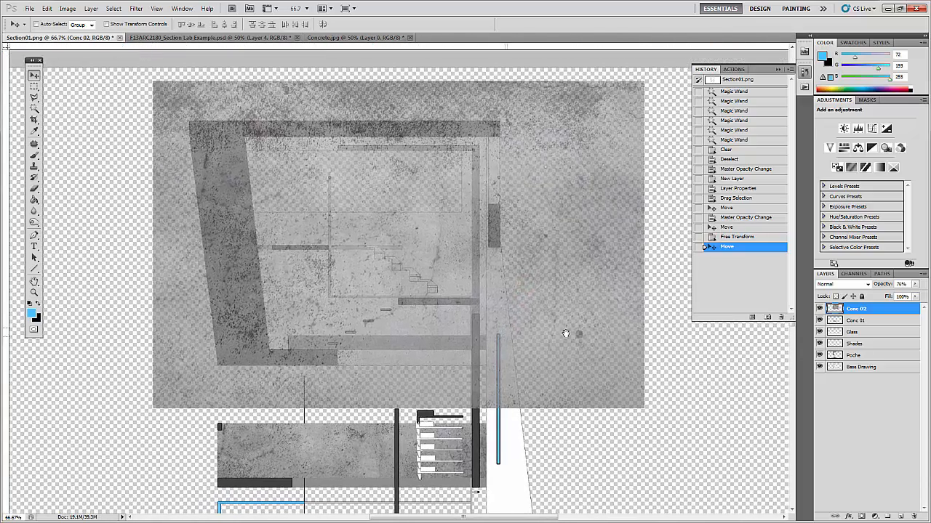
click(819, 309)
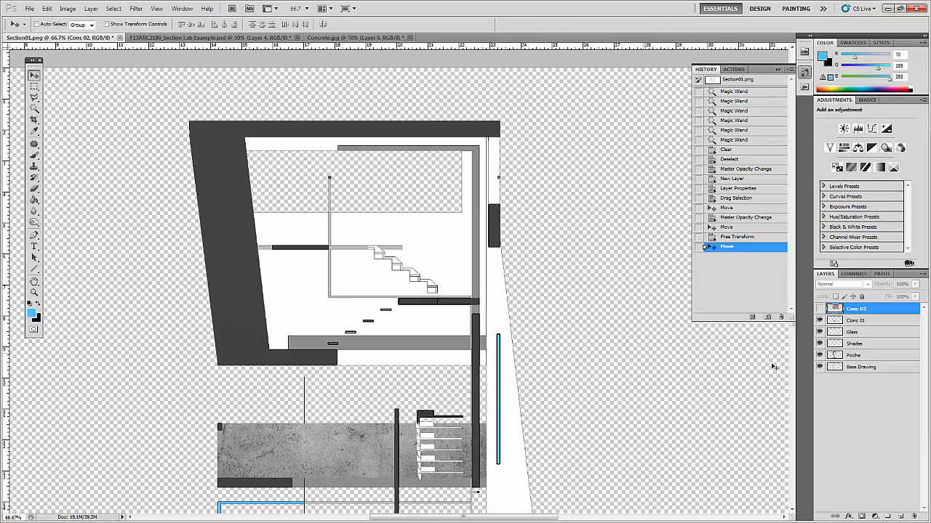
click(818, 309)
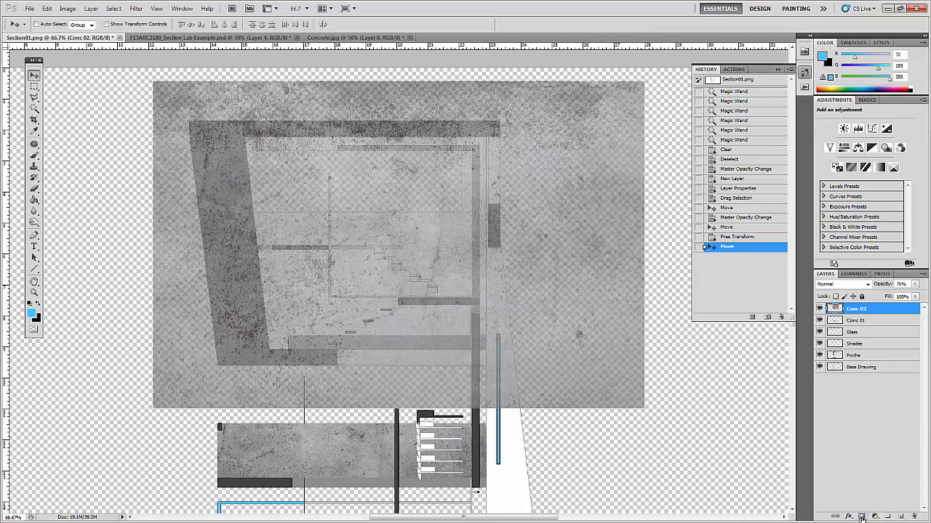
click(861, 516)
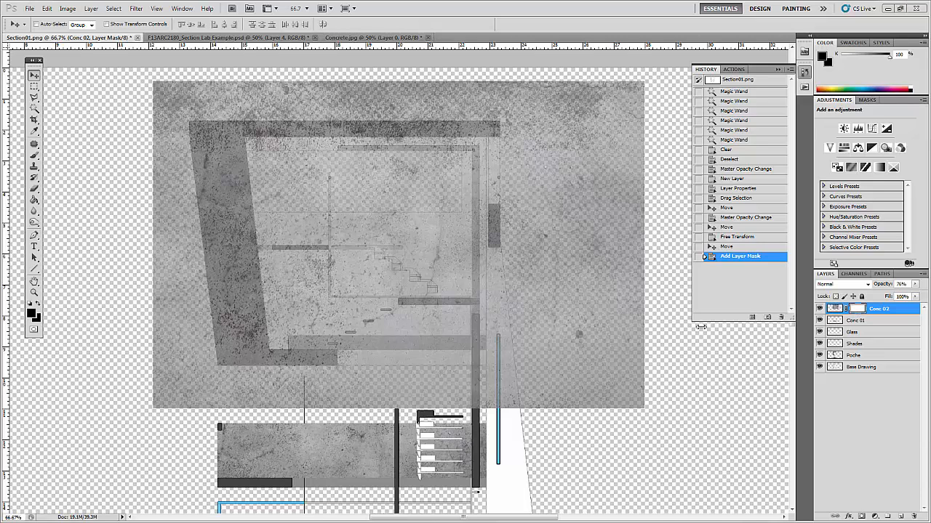
Make the Conc 02 layer mask active and fill it entirely with black using the Paint Bucket.
click(864, 323)
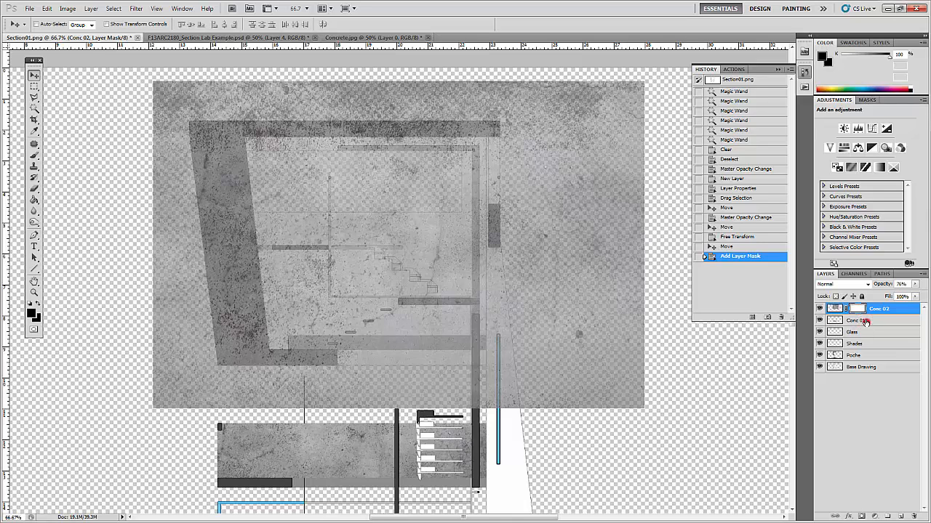
click(876, 310)
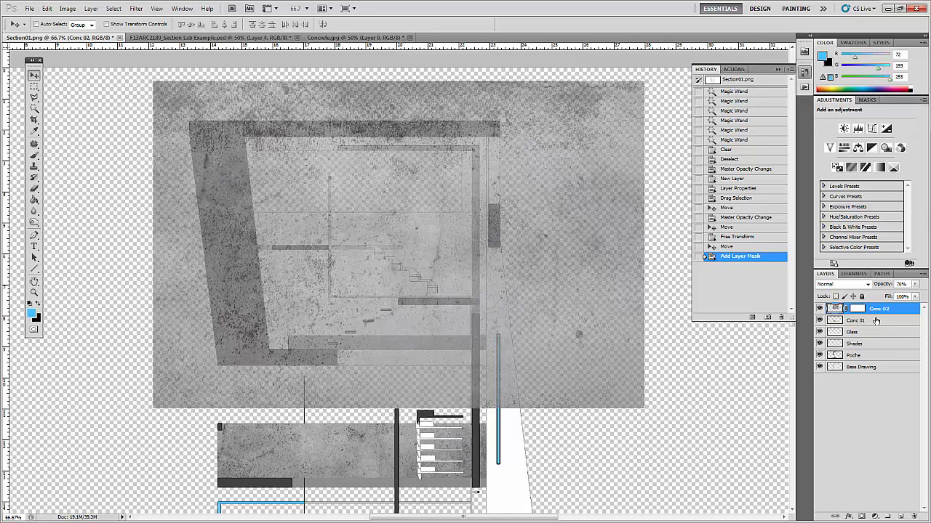
click(876, 320)
click(894, 311)
click(856, 309)
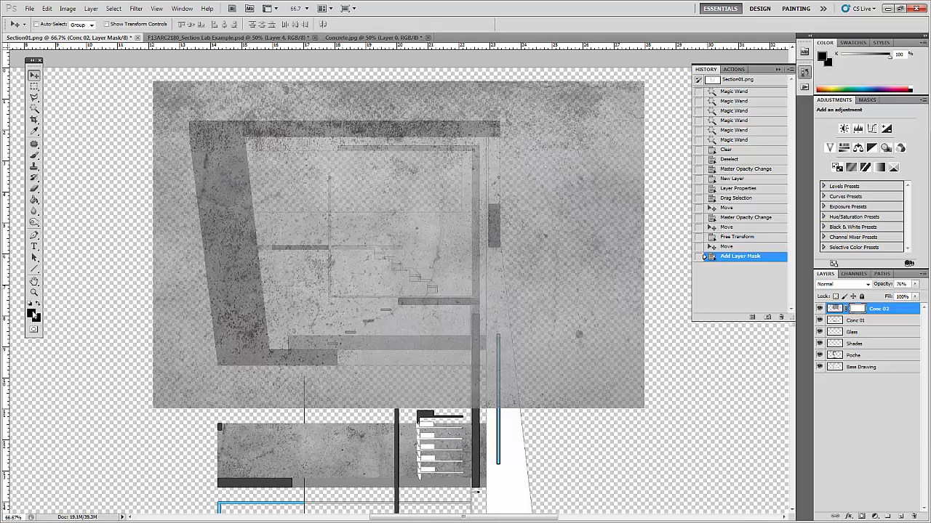
click(32, 313)
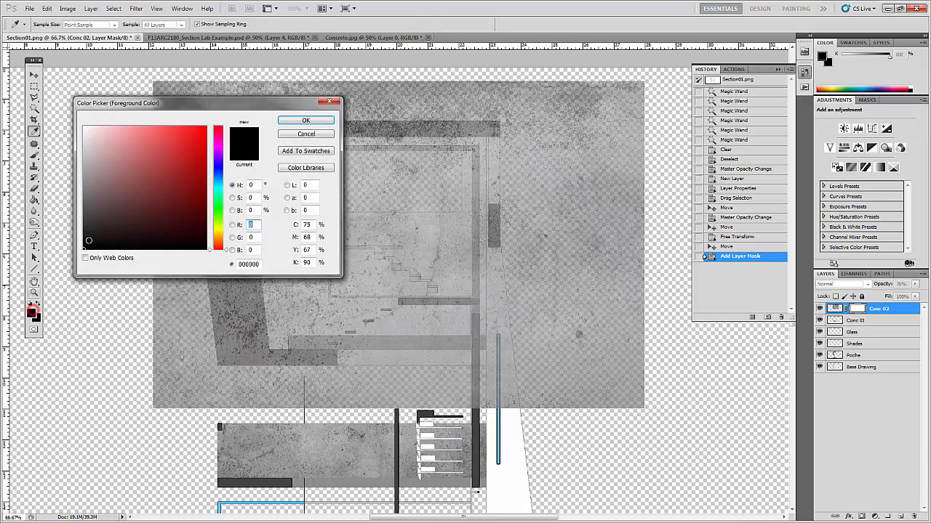
click(291, 119)
key(g)
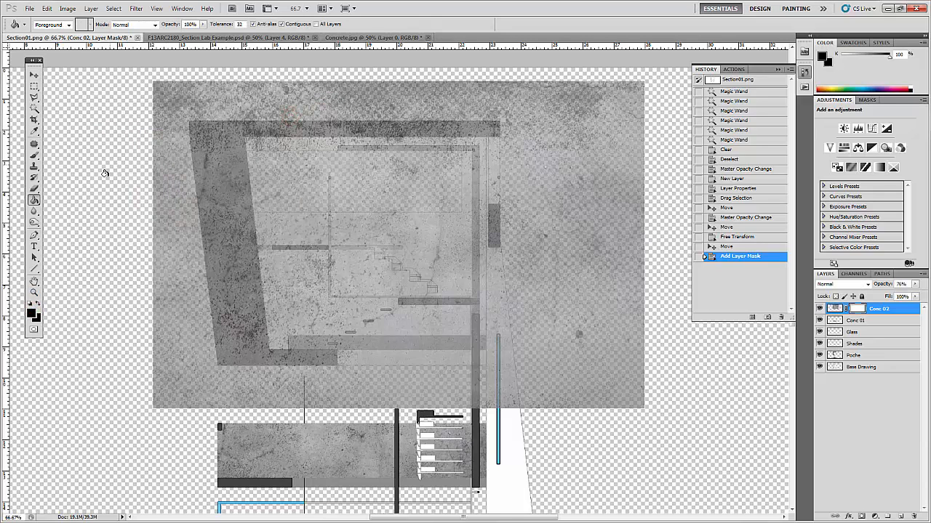
click(106, 183)
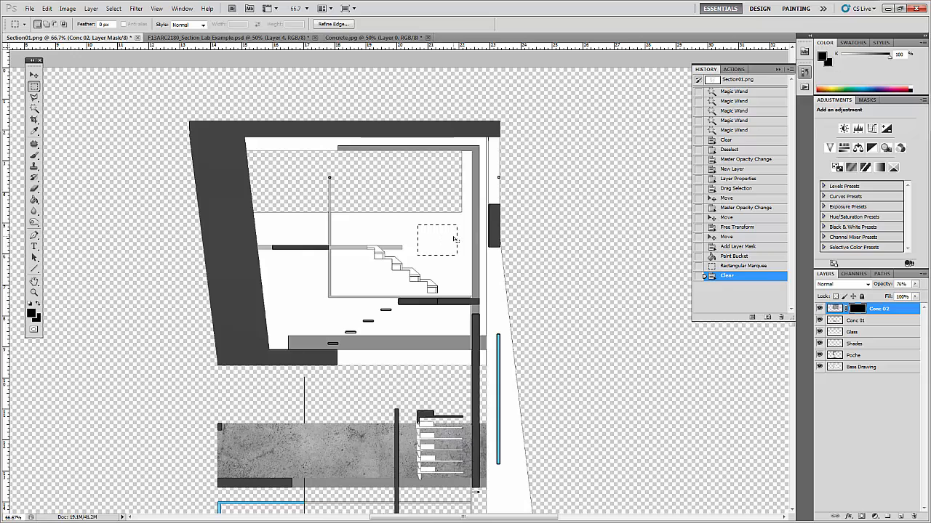
Fill the rectangular selection above the stairs with white (ffffff) on the Conc 02 mask, and deselect it.
click(31, 312)
drag(122, 202, 82, 126)
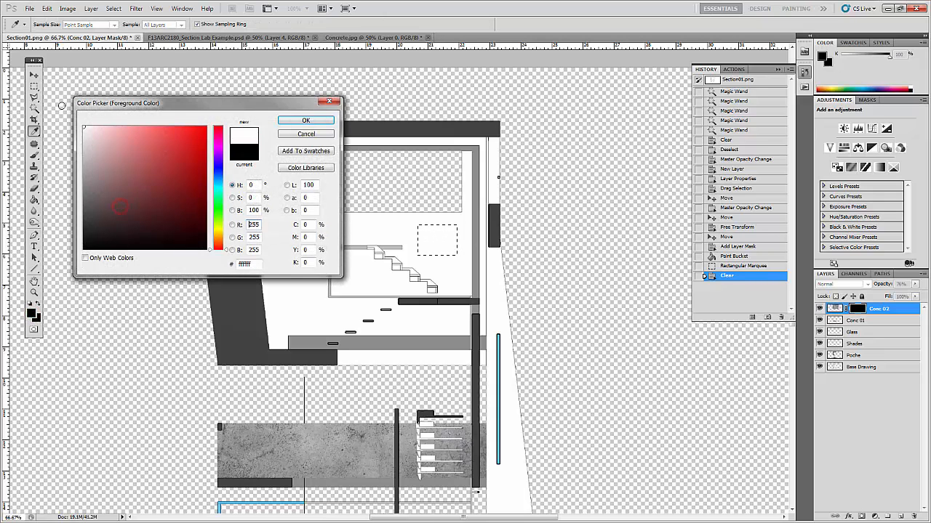
click(293, 121)
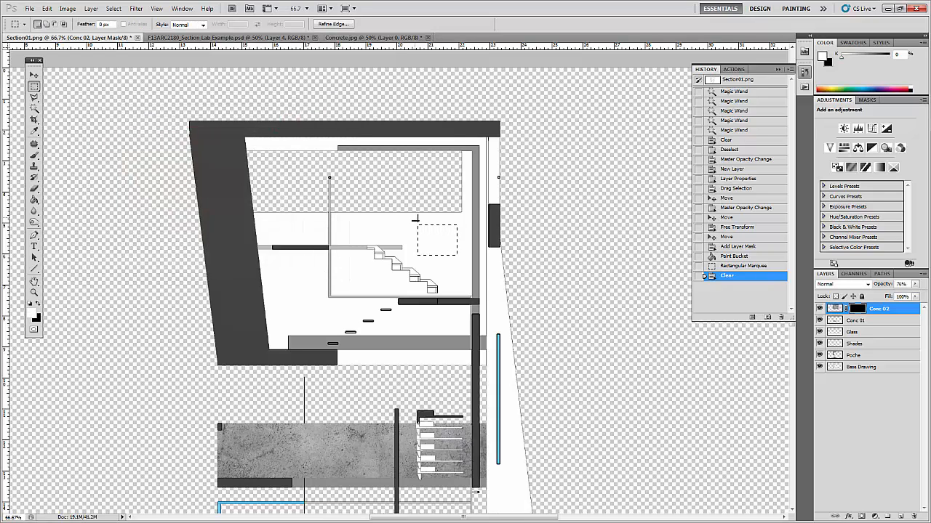
key(g)
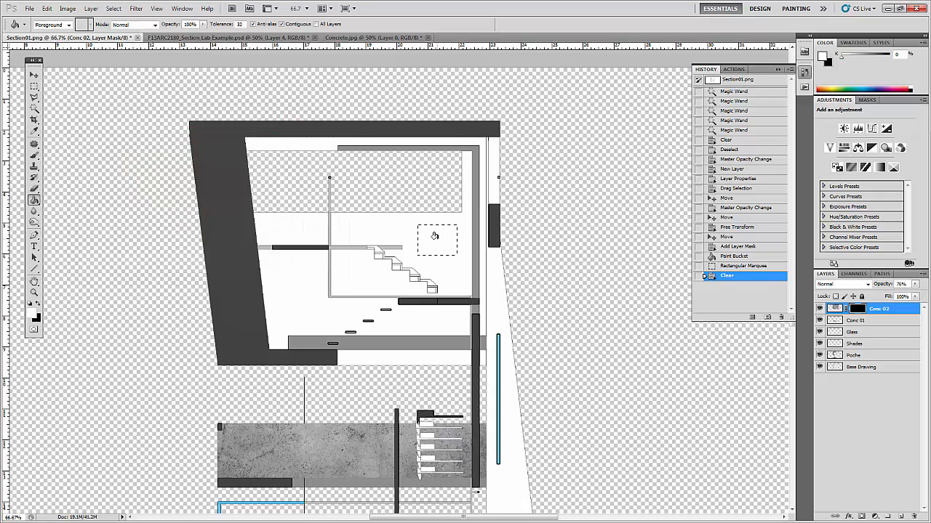
click(434, 237)
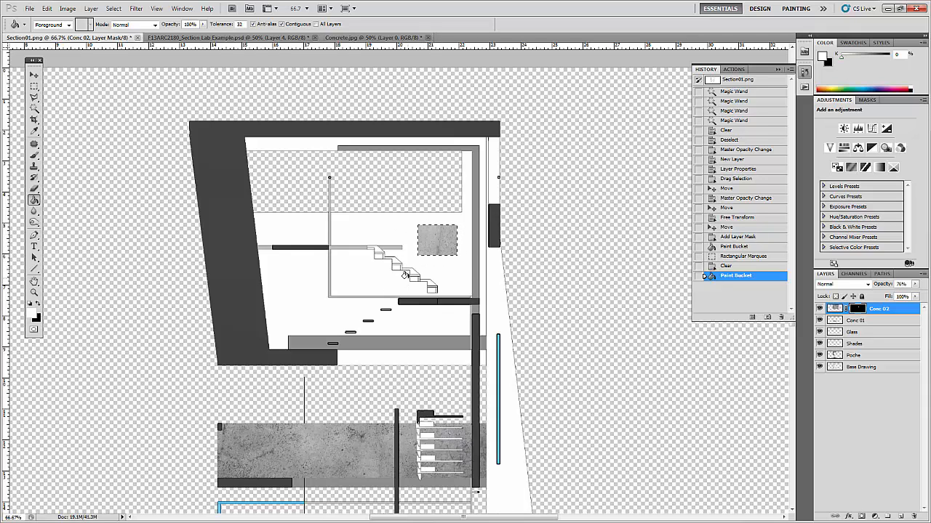
key(ctrl+d)
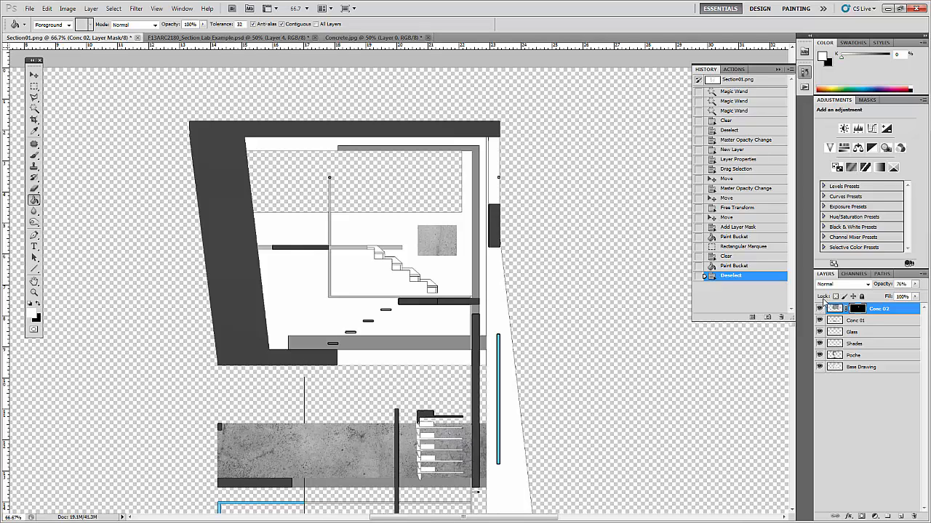
Hide every layer except Base Drawing and select the interior wall areas around the upper stairs on it with the Magic Wand.
drag(819, 308, 819, 356)
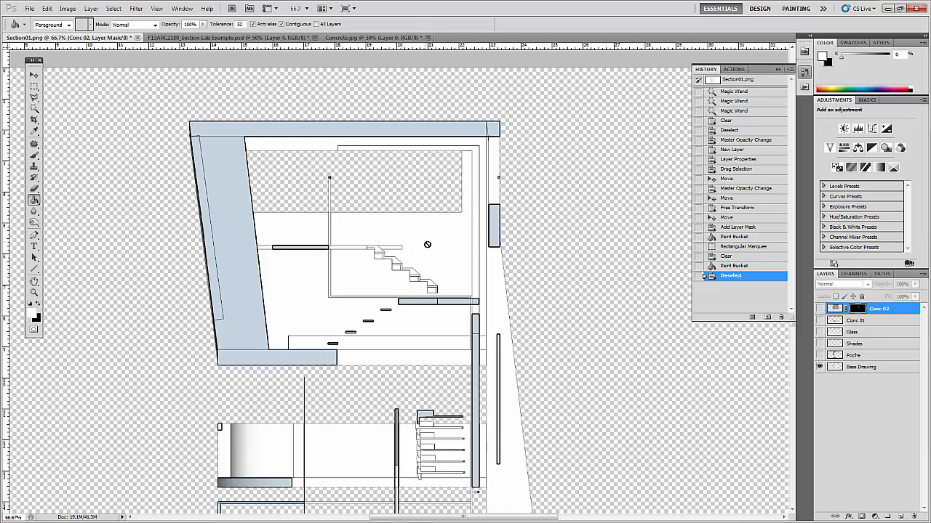
click(887, 367)
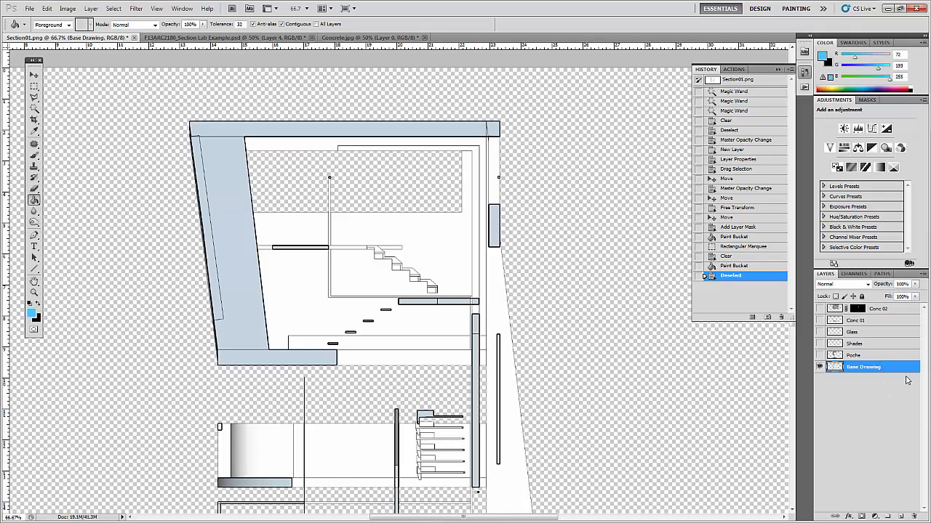
key(w)
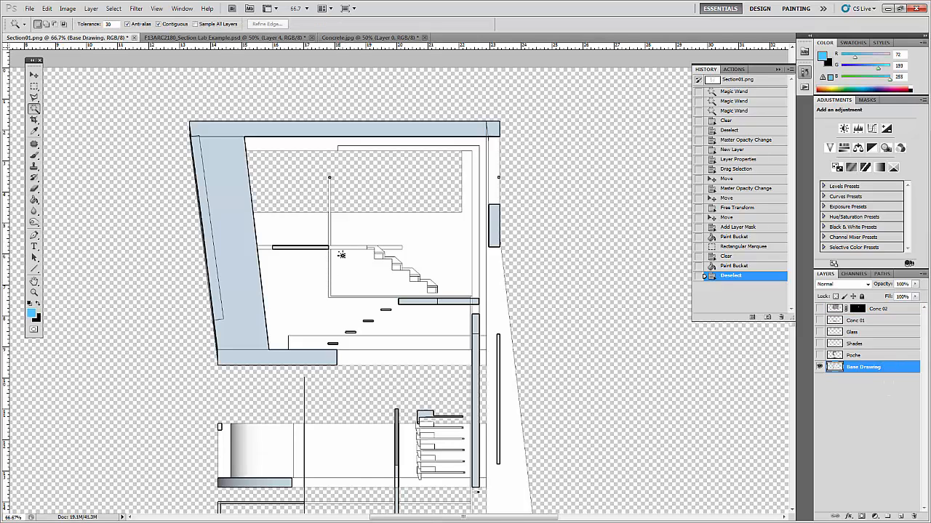
click(296, 227)
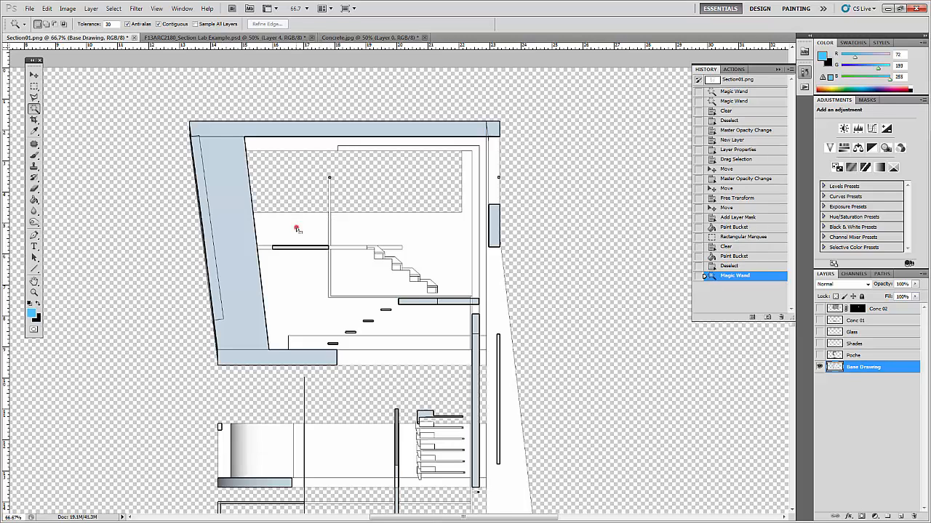
shift+click(292, 270)
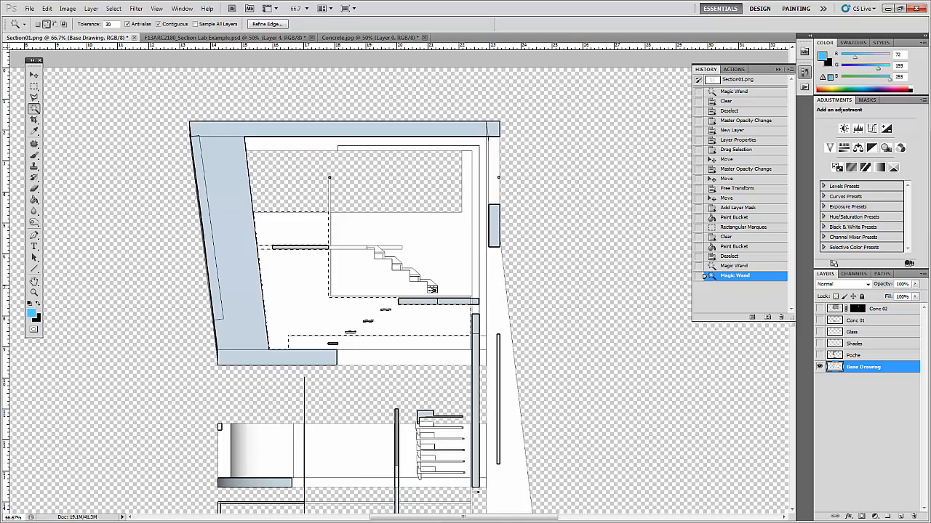
shift+click(374, 280)
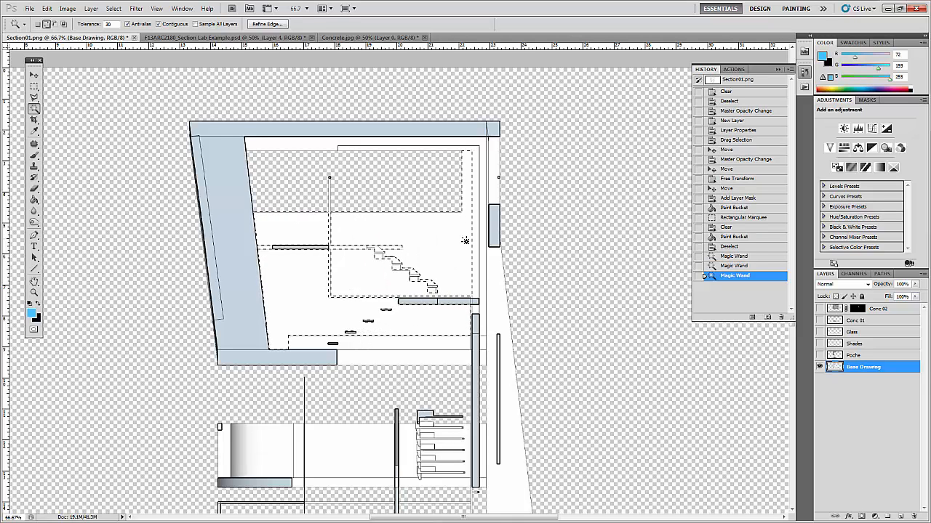
shift+click(329, 148)
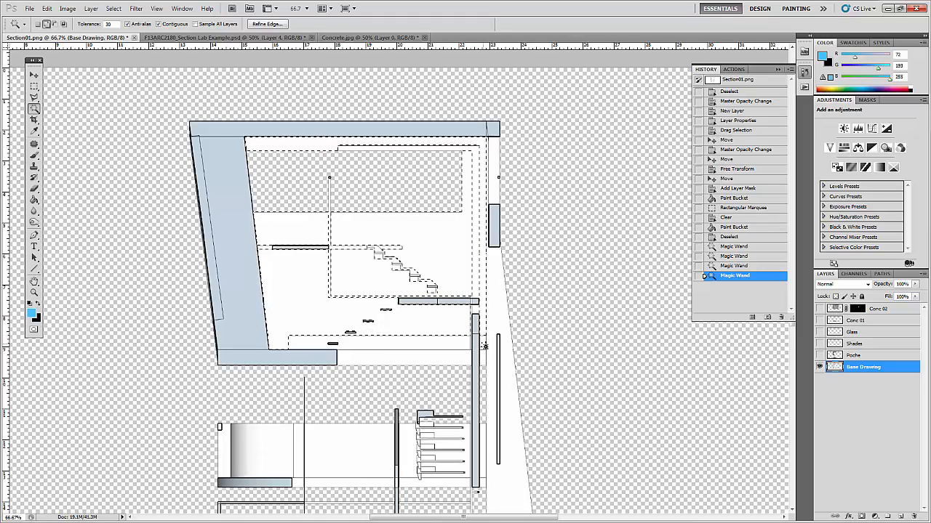
Show the Poche and Shades layers to compare them with the wall selection, and hide both again.
click(820, 355)
click(820, 355)
drag(820, 343, 819, 356)
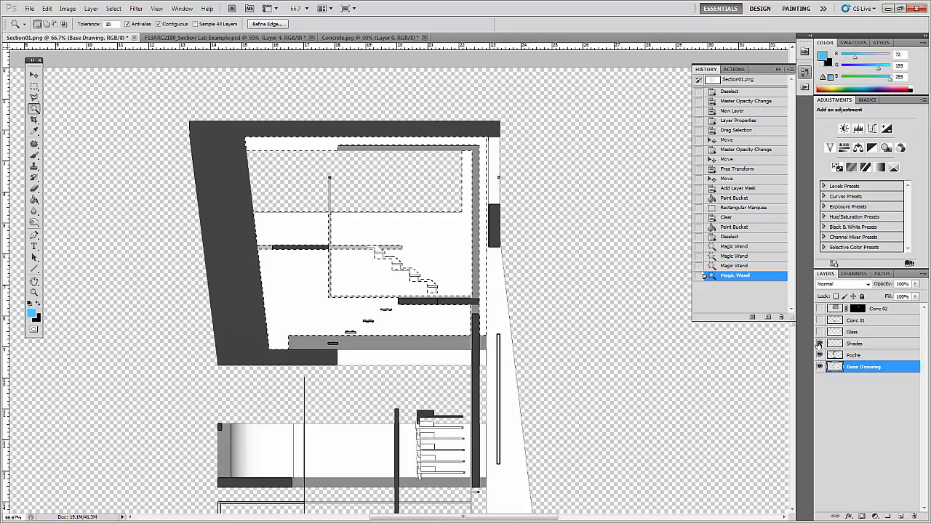
drag(819, 355, 819, 343)
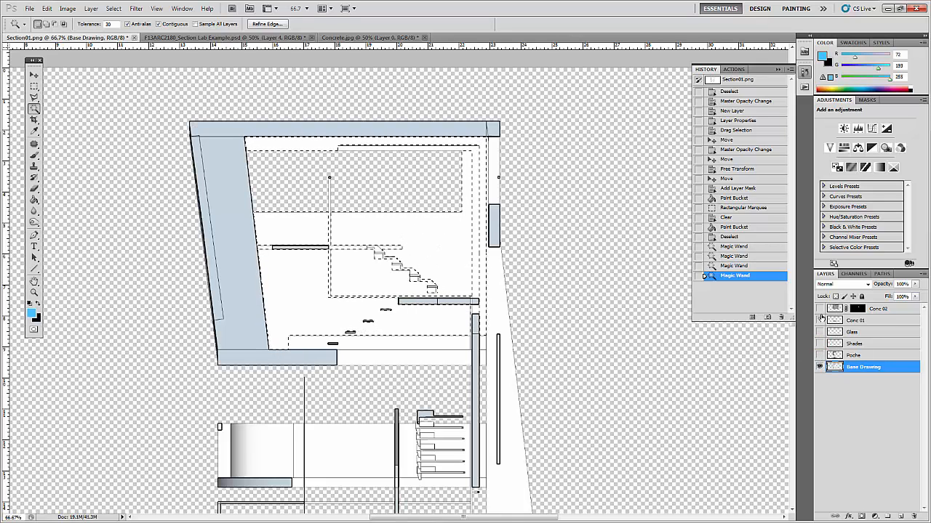
Show the Conc 02 layer, make its mask active, and fill the selected wall areas with white using the Paint Bucket.
click(820, 309)
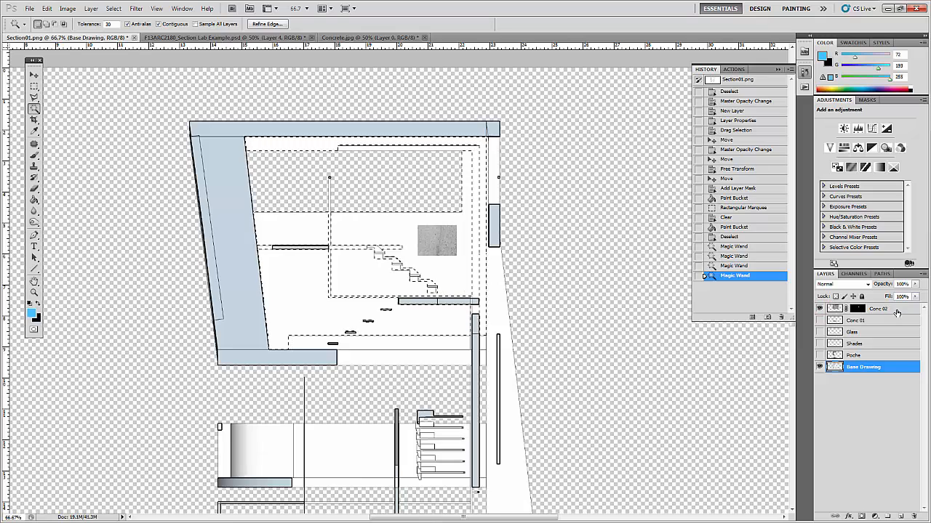
click(896, 309)
click(855, 310)
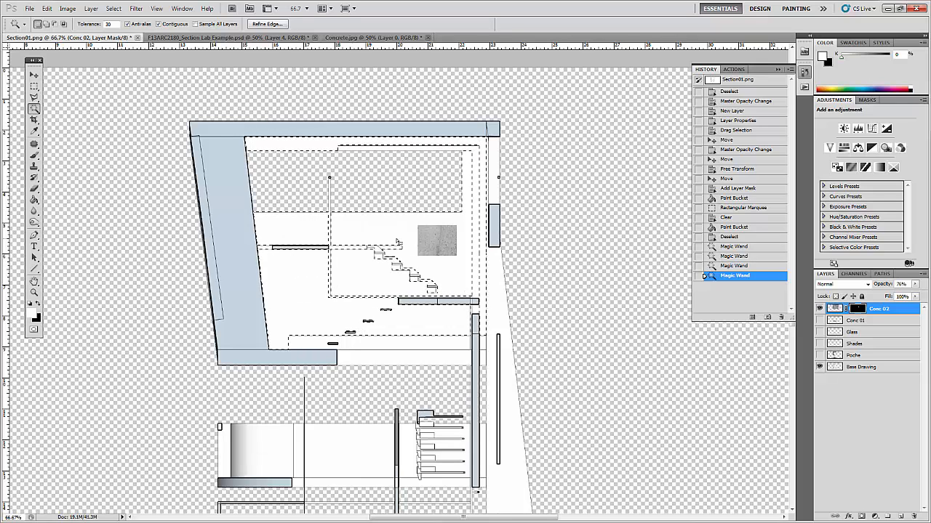
key(g)
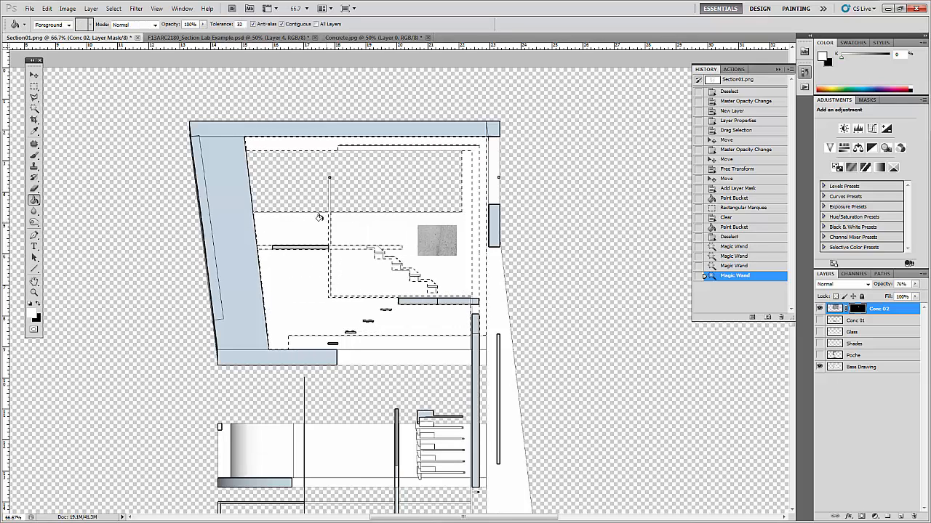
click(303, 224)
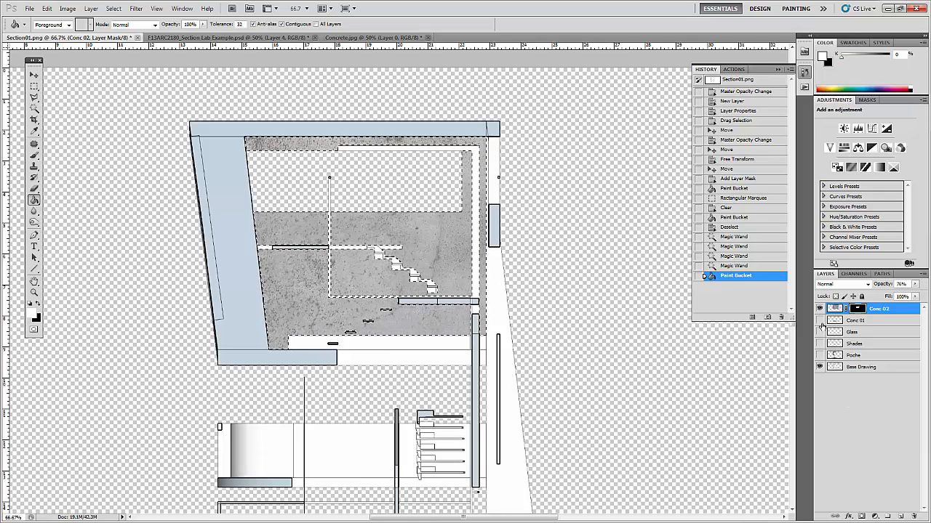
Show the Conc 01, Glass, Shades and Poche layers again and deselect the wall areas.
drag(820, 320, 820, 355)
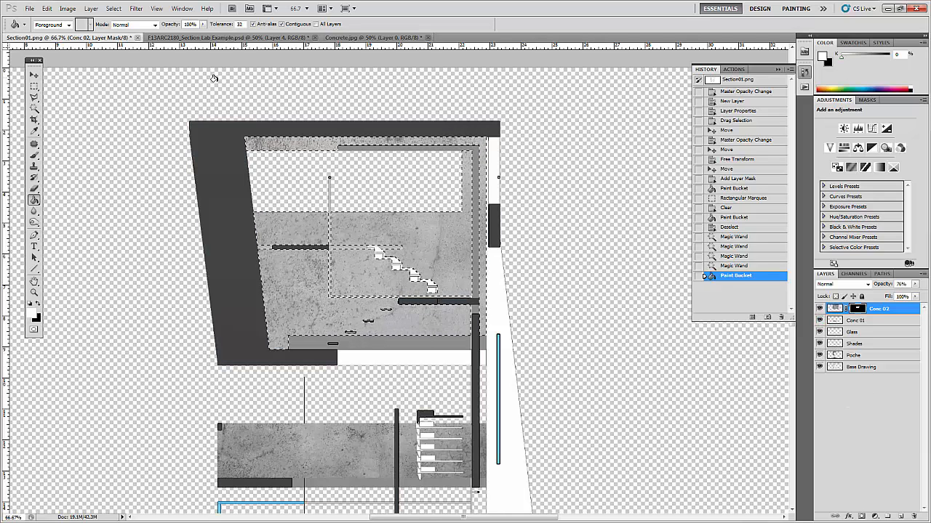
scroll(377, 254, up, 3)
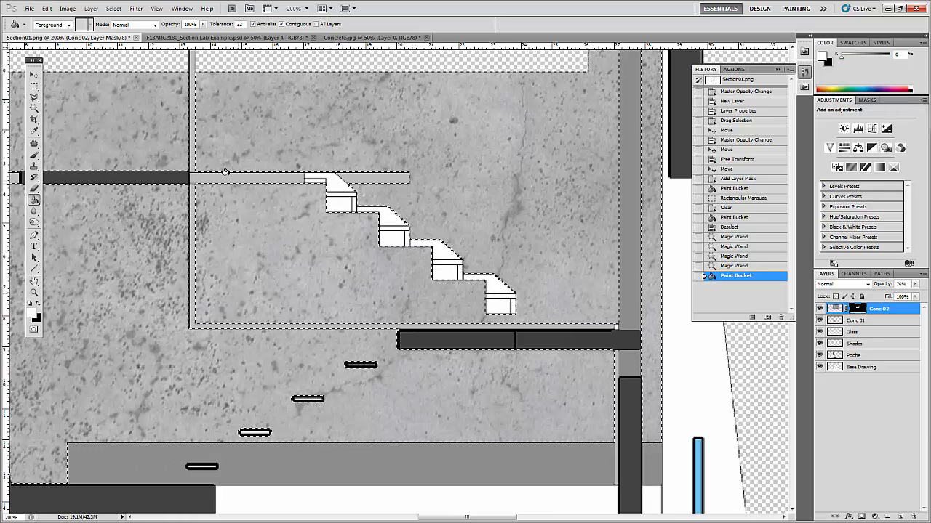
key(ctrl+d)
key(ctrl+minus)
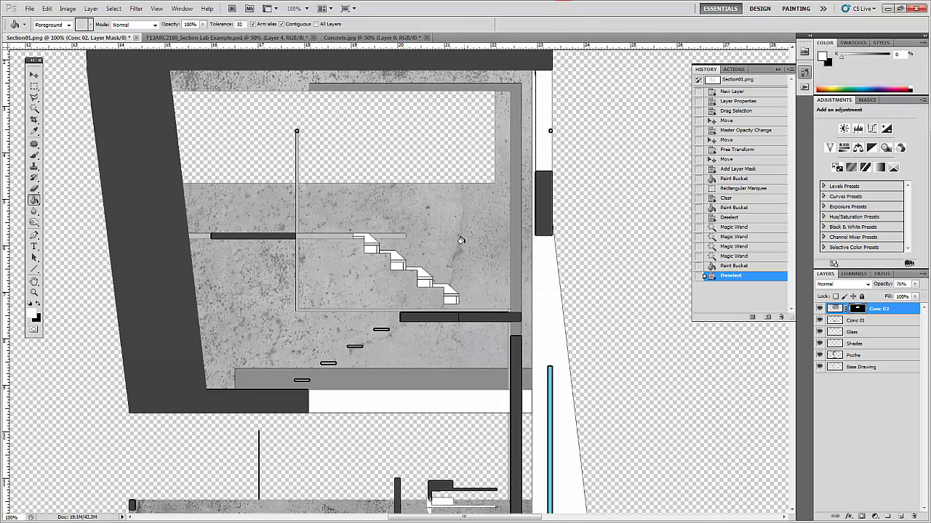
scroll(461, 240, up, 3)
scroll(461, 240, down, 2)
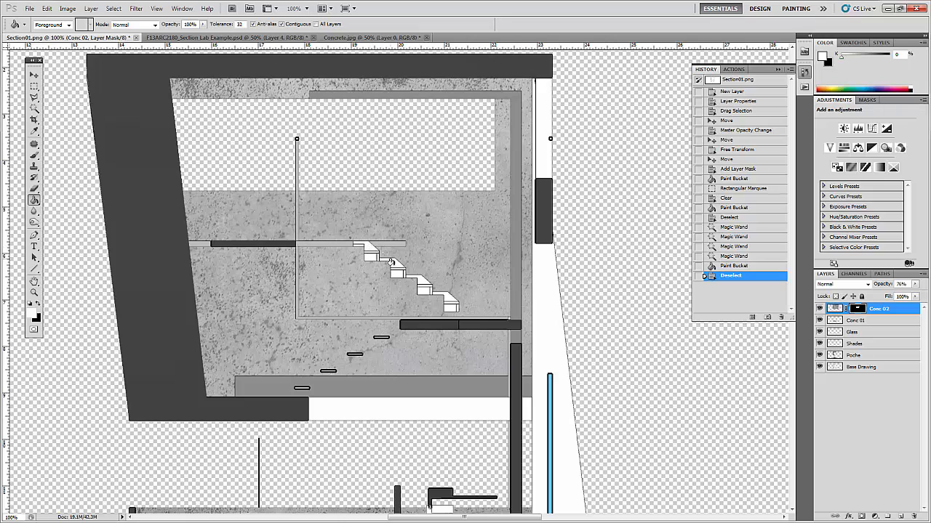
Switch to the SketchUp model to examine the stairs, and return to the section drawing in Photoshop.
key(alt+Tab)
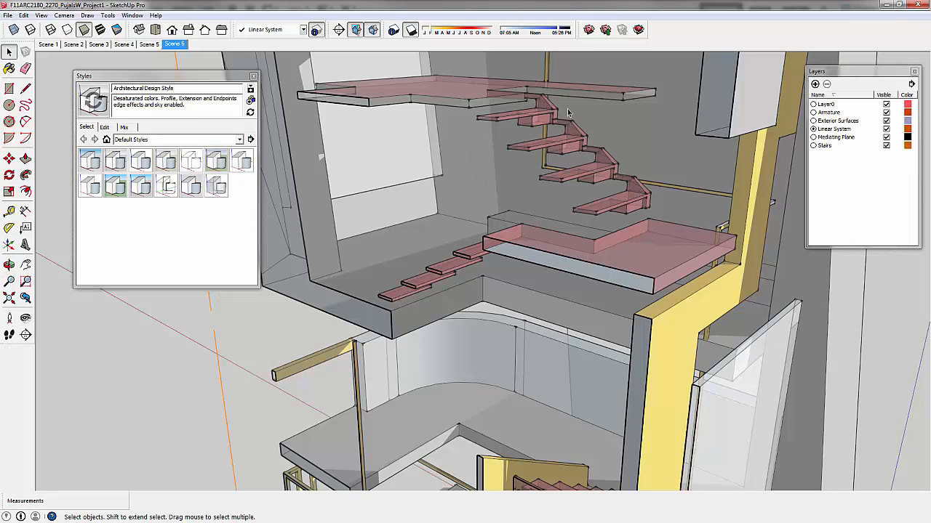
click(884, 4)
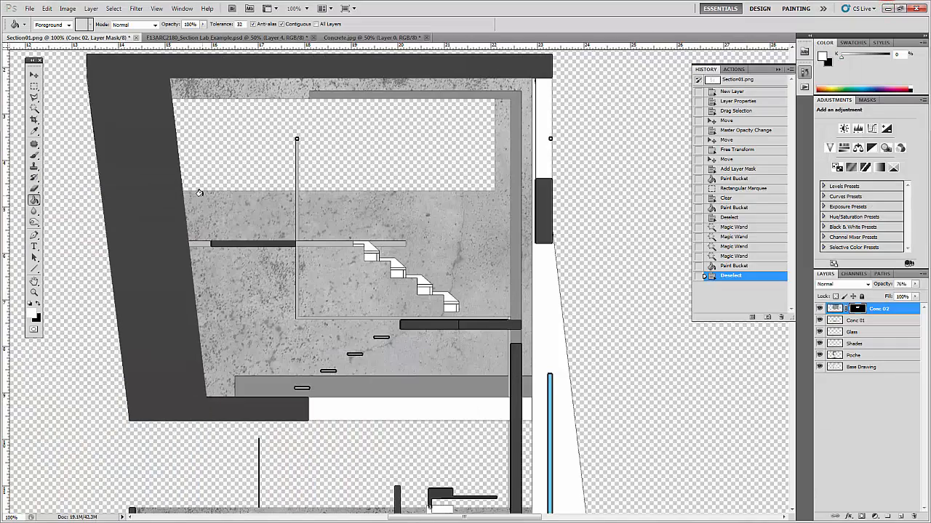
scroll(407, 282, down, 3)
scroll(408, 282, up, 2)
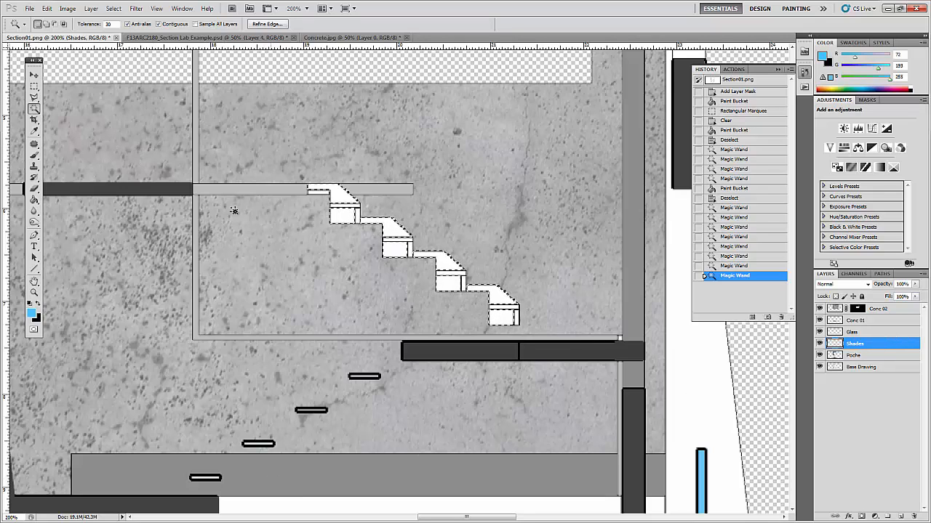
Sample the mid grey (RGB 141, 141, 141) of the horizontal band below the stairs as the foreground color.
click(35, 131)
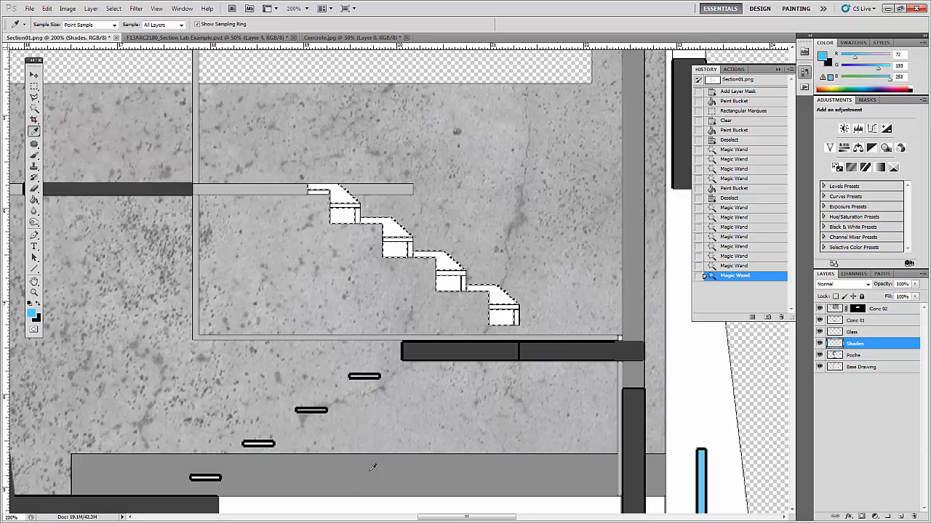
click(313, 467)
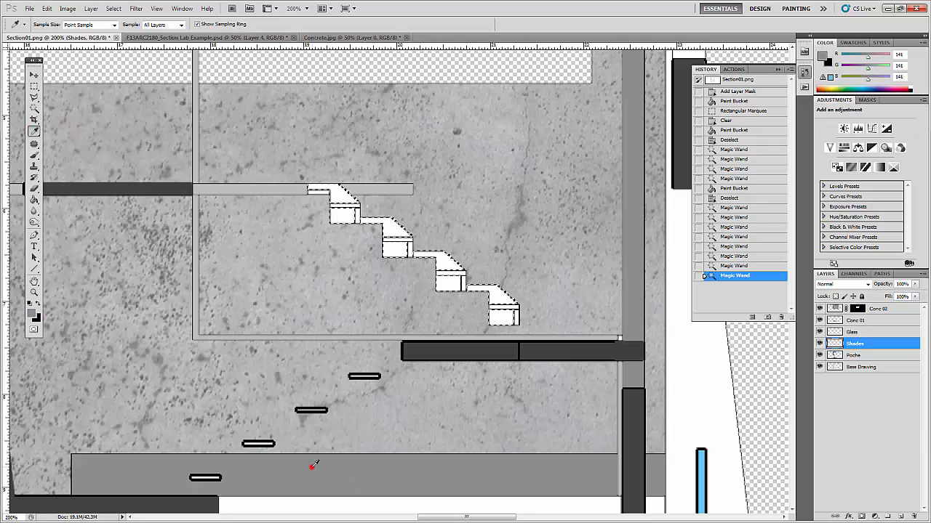
click(294, 471)
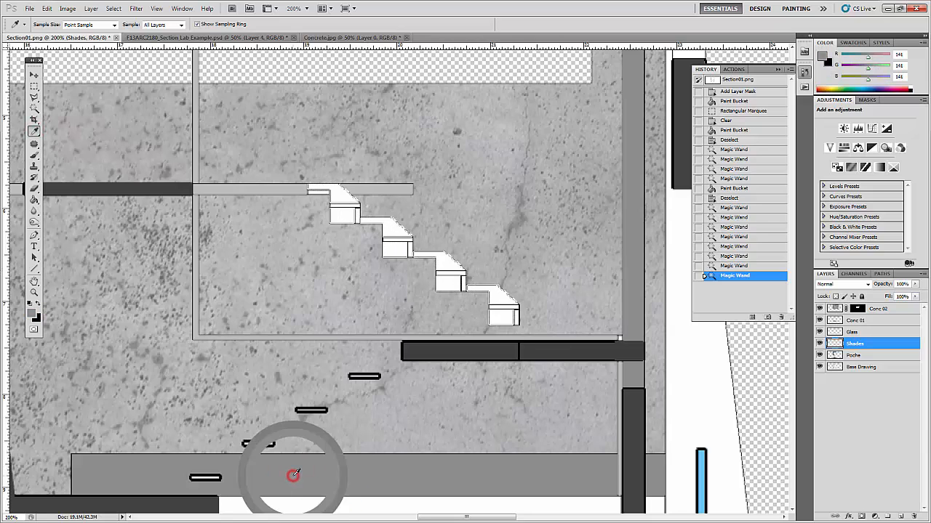
click(431, 349)
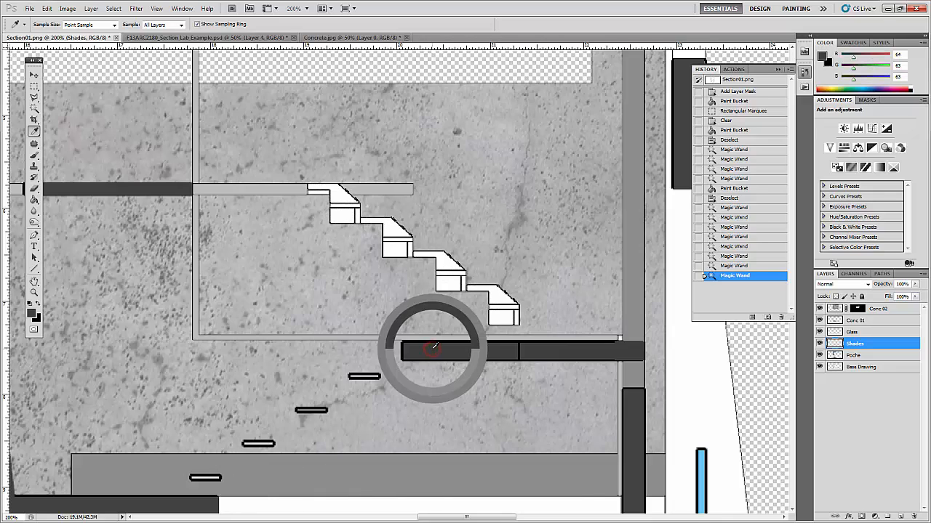
drag(435, 346, 368, 471)
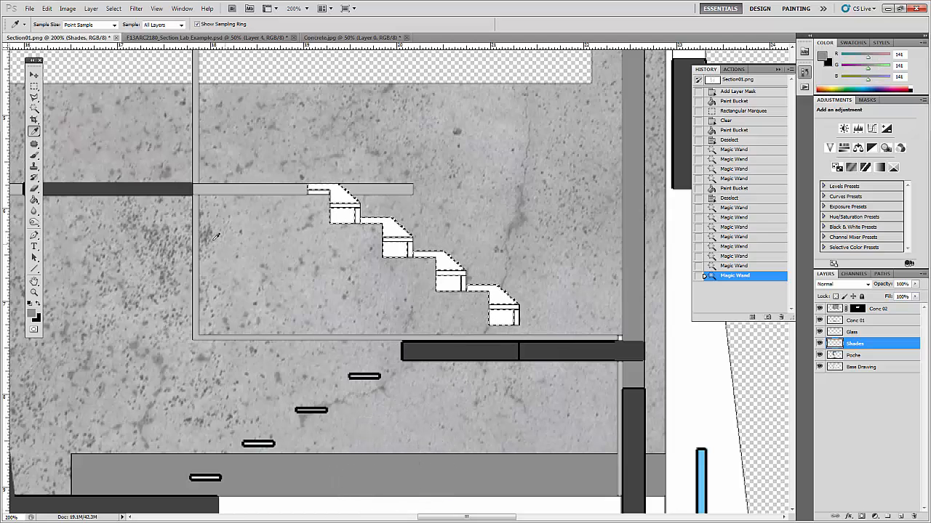
Fill the selected stair faces with the sampled grey on the Shades layer using the Paint Bucket, and deselect them.
click(33, 200)
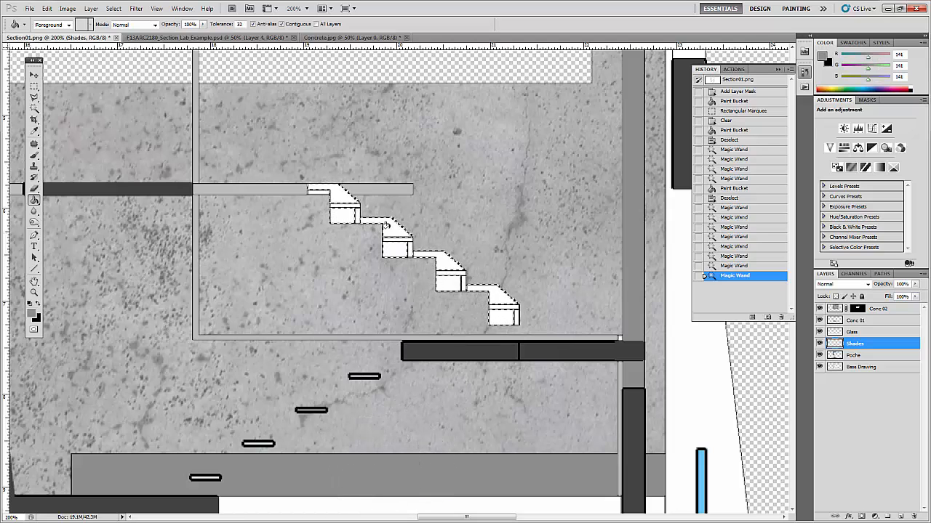
click(347, 215)
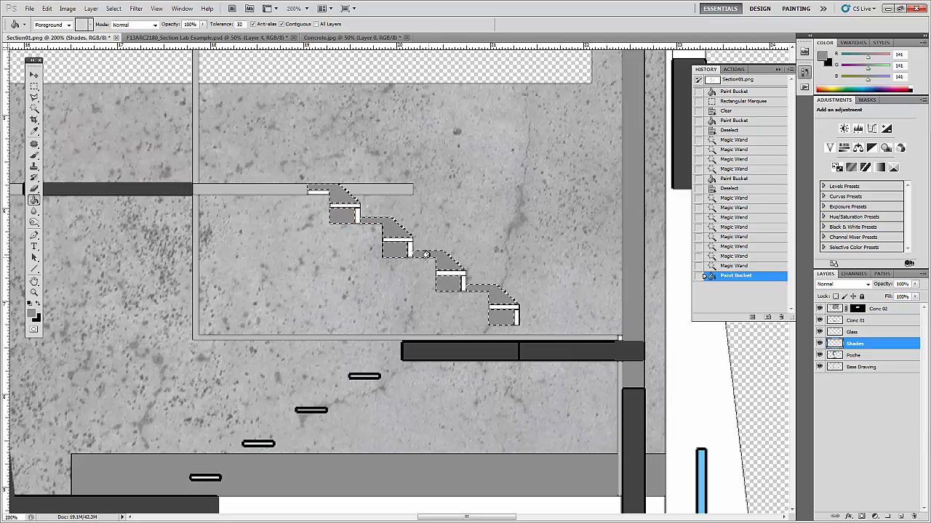
key(ctrl+d)
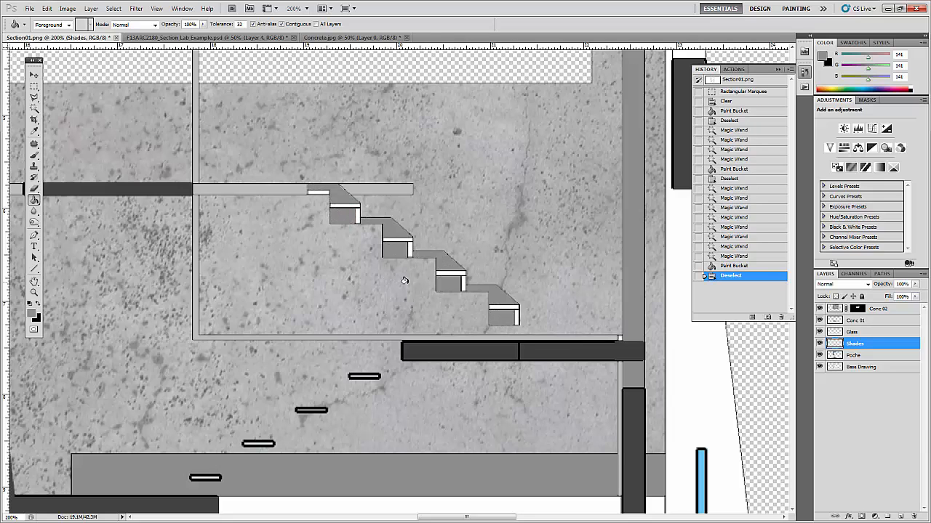
Make the Poche layer active and sample the dark grey (RGB 66, 64, 64) of the cut floor slab.
click(865, 355)
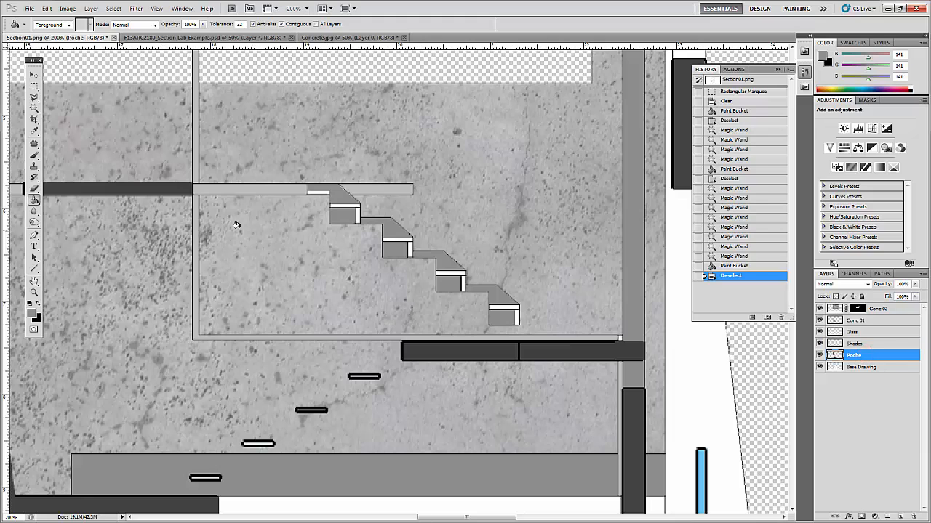
key(i)
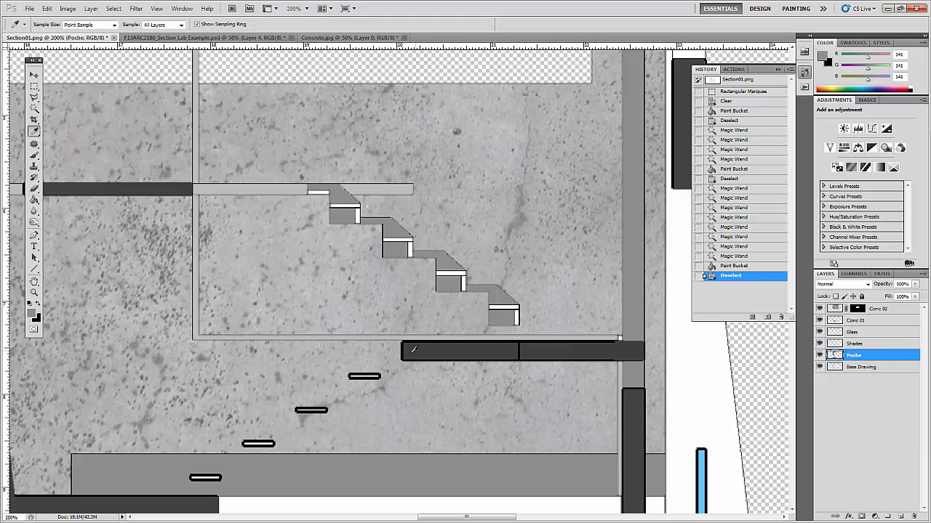
click(212, 507)
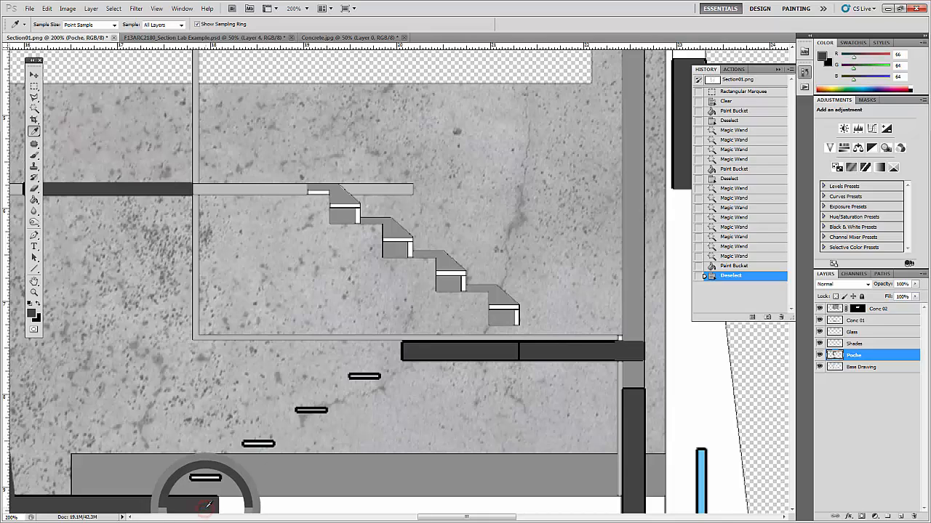
Select the white treads and risers of both stair flights on the Base Drawing layer, and fill them with the sampled dark grey on the Poche layer.
click(872, 368)
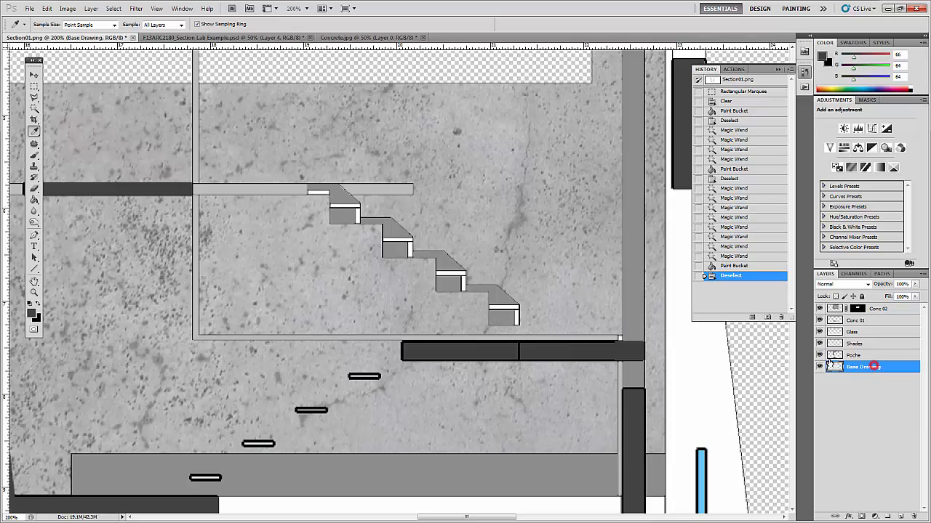
key(w)
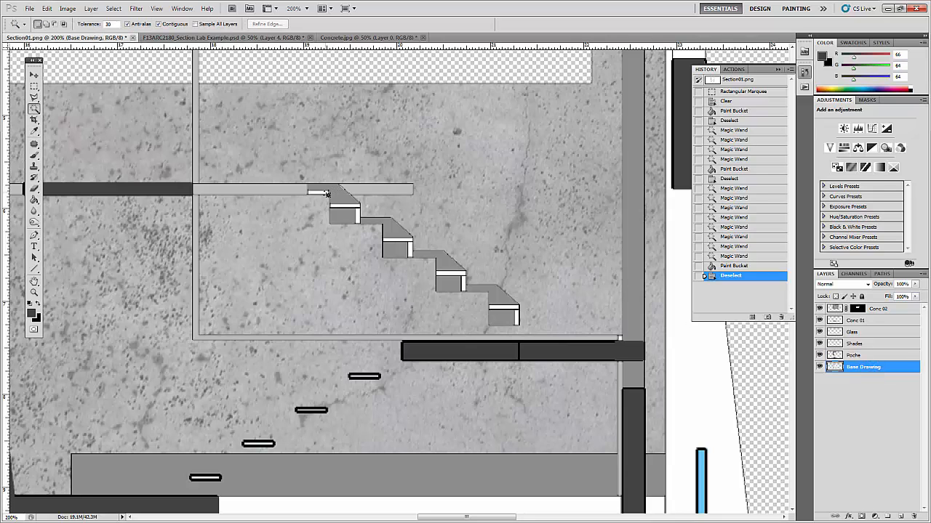
scroll(356, 319, down, 3)
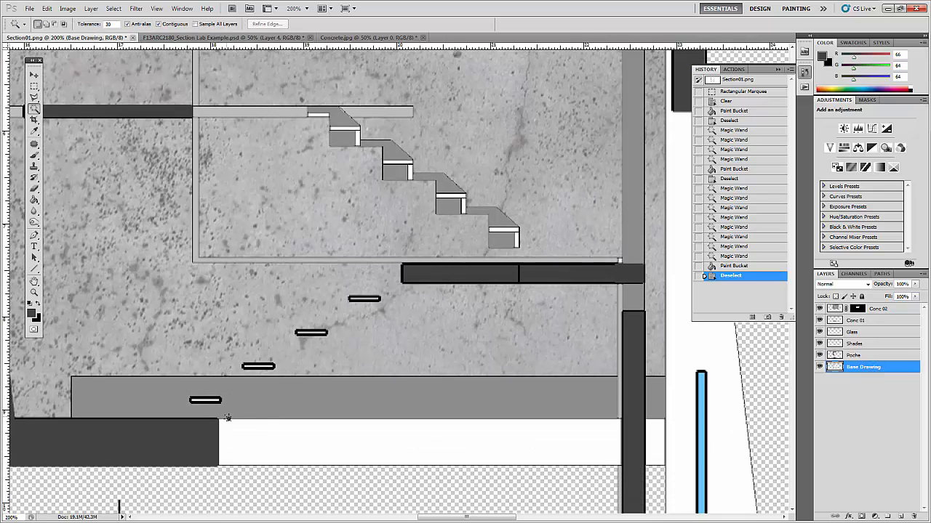
click(213, 400)
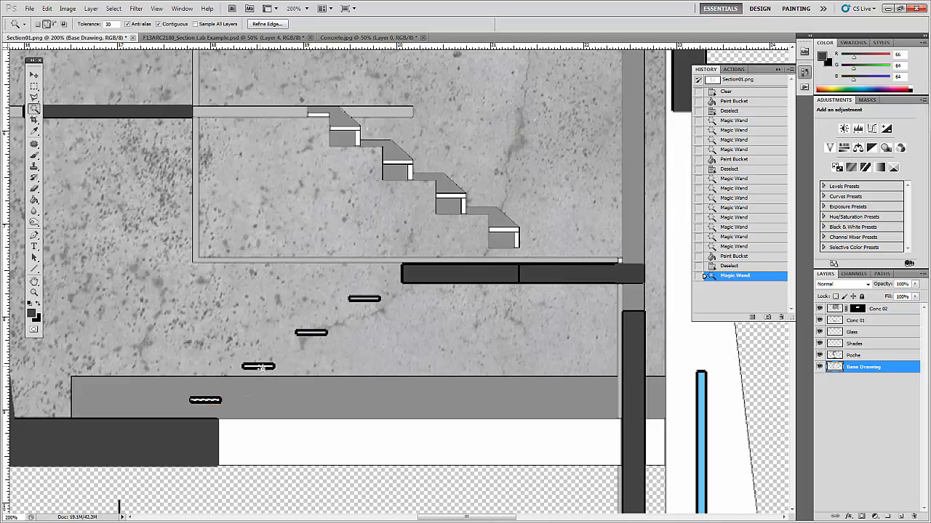
shift+click(258, 366)
shift+click(315, 334)
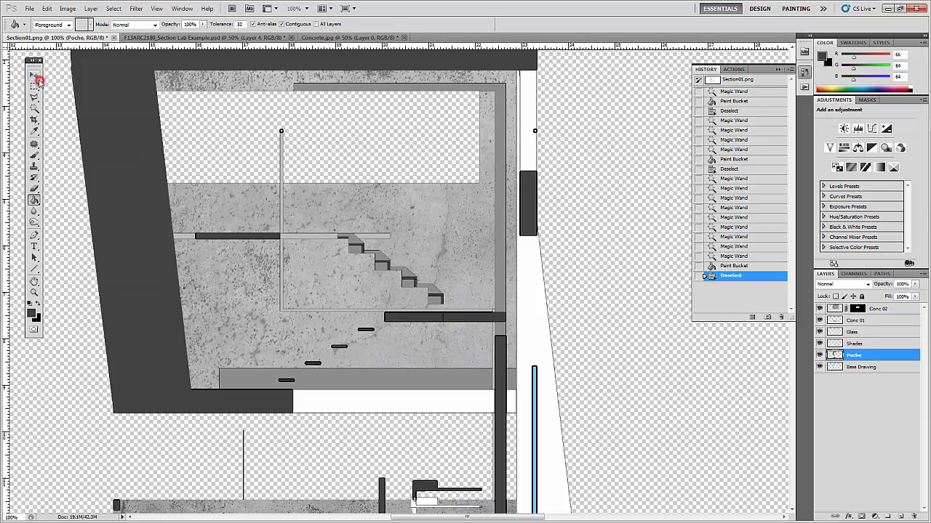
click(34, 75)
Set the opacity of the Conc 02 layer to 87%.
scroll(572, 298, down, 5)
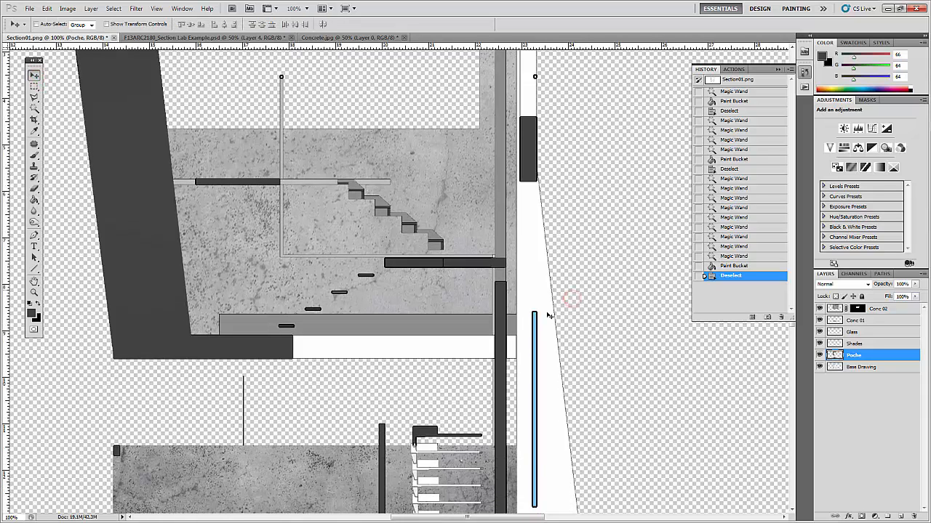
scroll(502, 392, up, 5)
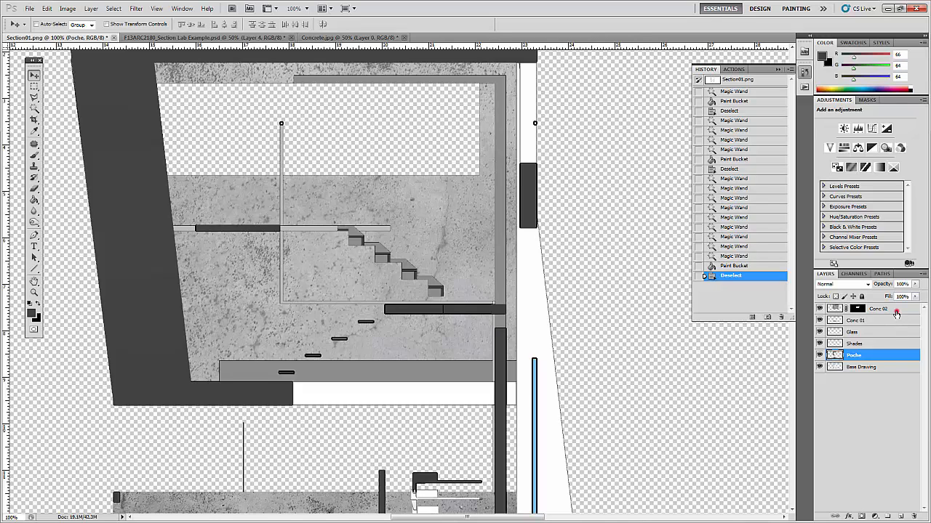
click(896, 311)
click(915, 284)
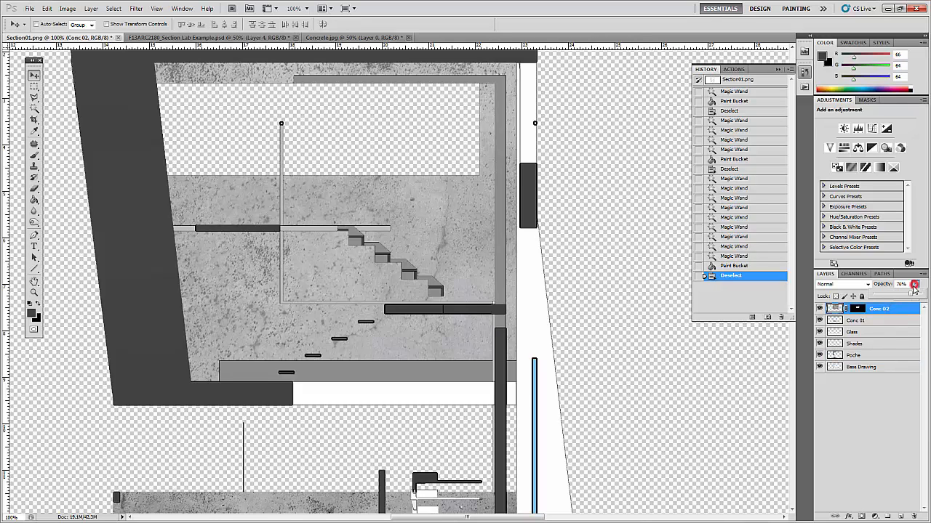
mouse_move(912, 297)
mouse_down()
mouse_move(902, 294)
mouse_move(929, 298)
mouse_up()
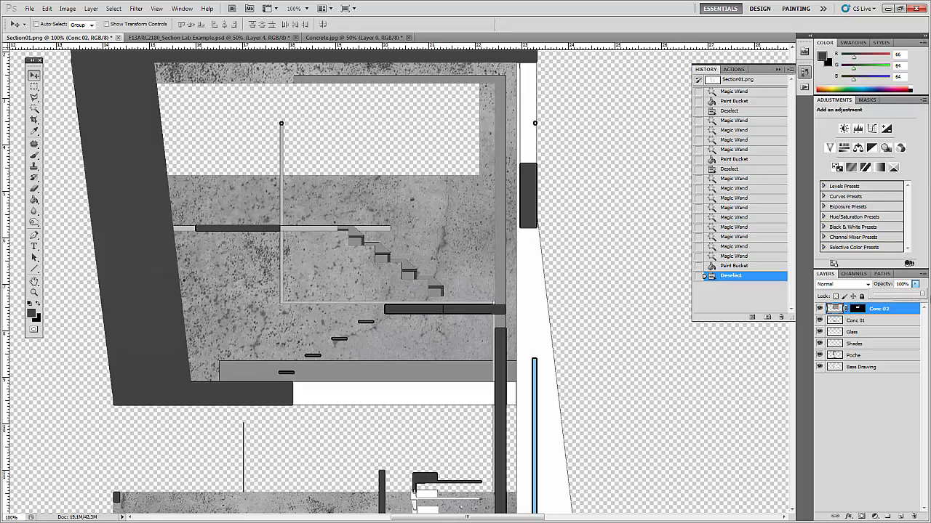
mouse_move(925, 300)
mouse_down()
mouse_move(909, 301)
mouse_move(918, 304)
mouse_up()
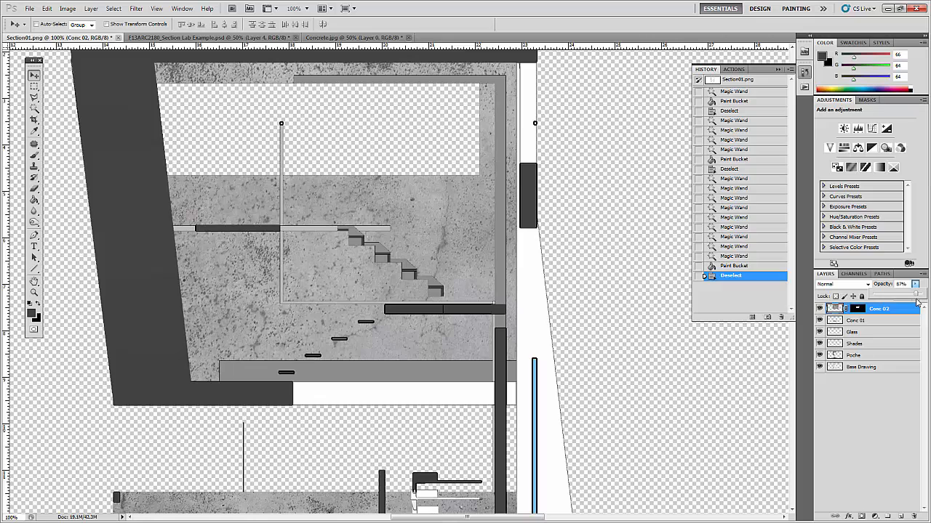
Set the opacity of the Conc 01 layer to 84%.
scroll(635, 331, down, 5)
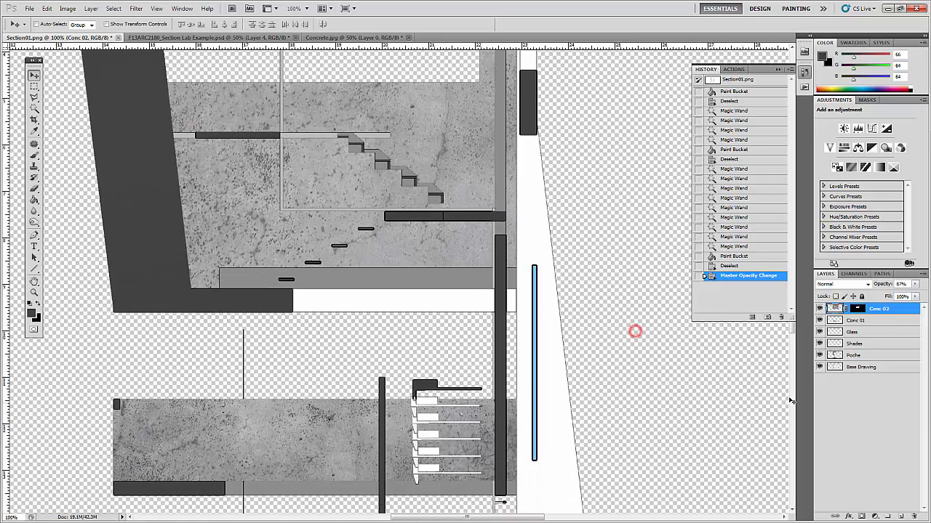
click(891, 320)
click(914, 286)
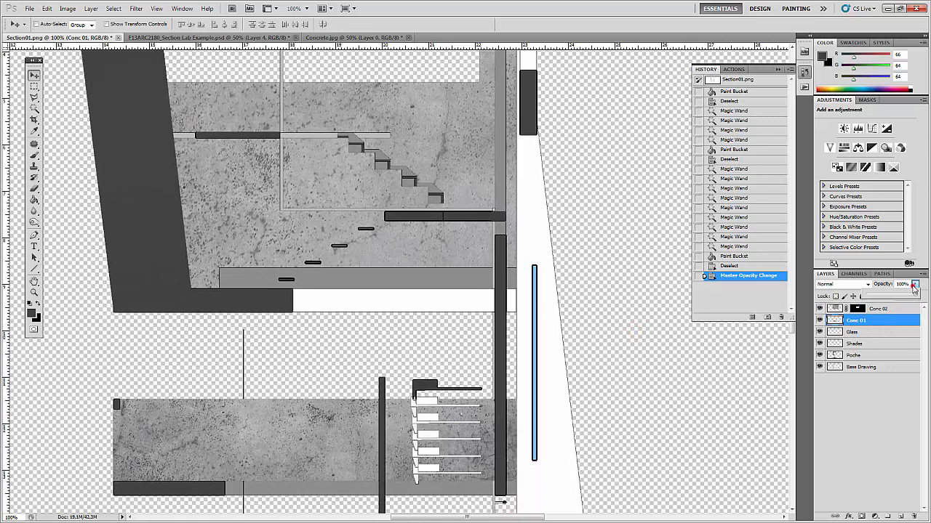
drag(917, 297, 909, 298)
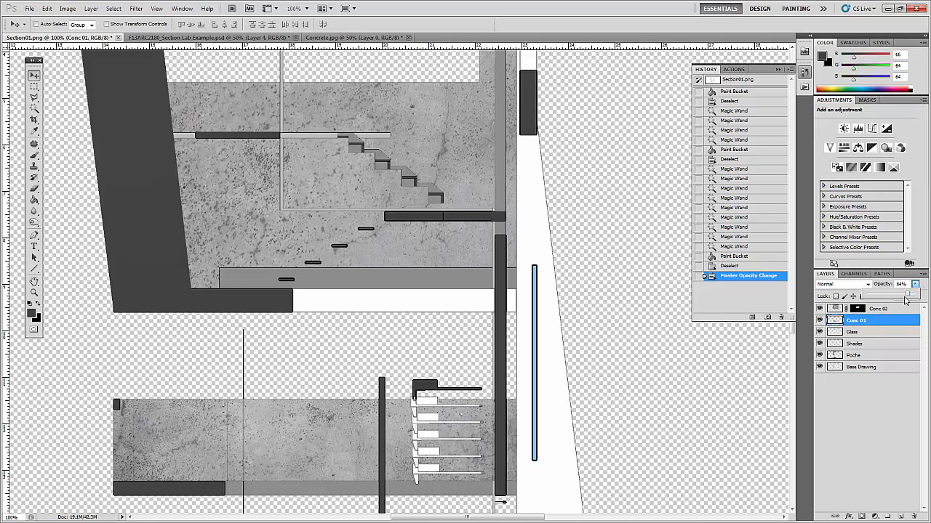
click(625, 347)
Add a new layer above Conc 02 and name it Scalies.
scroll(480, 311, up, 11)
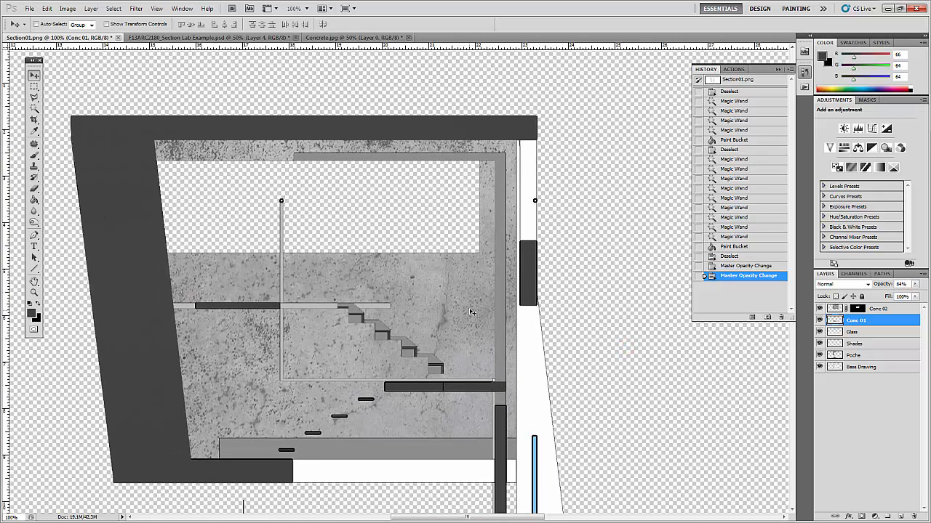
scroll(471, 312, down, 1)
scroll(240, 95, up, 3)
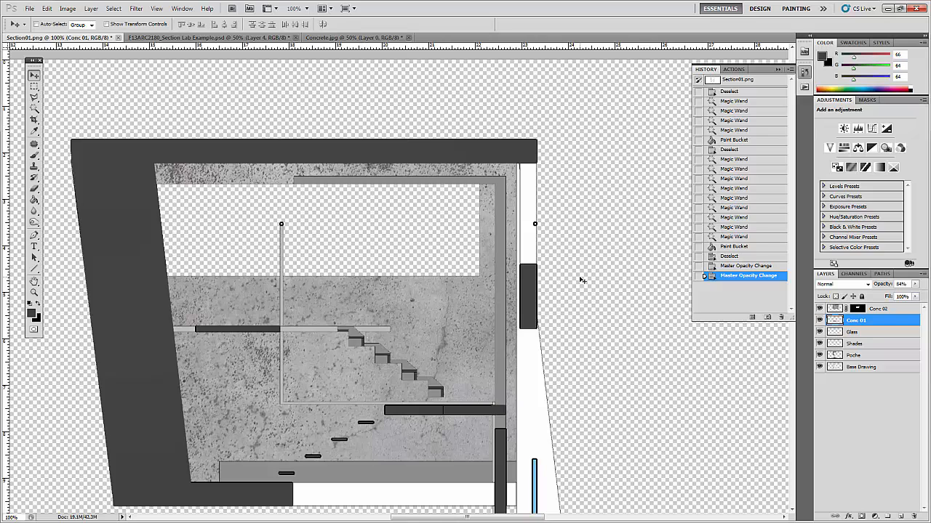
scroll(582, 280, down, 2)
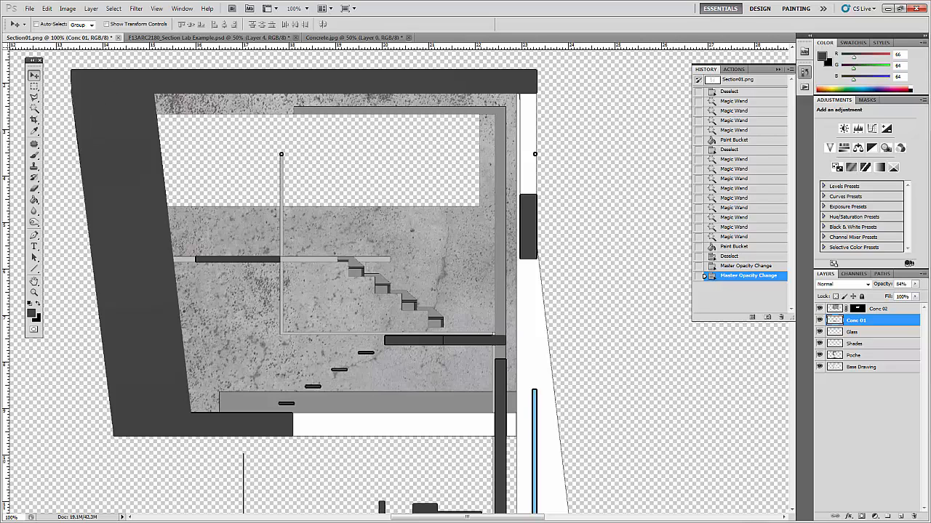
click(866, 436)
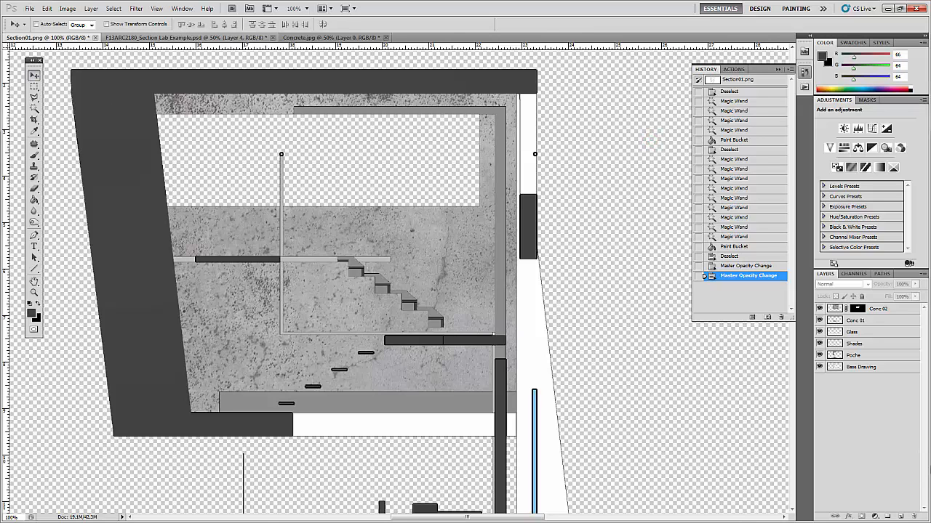
click(900, 517)
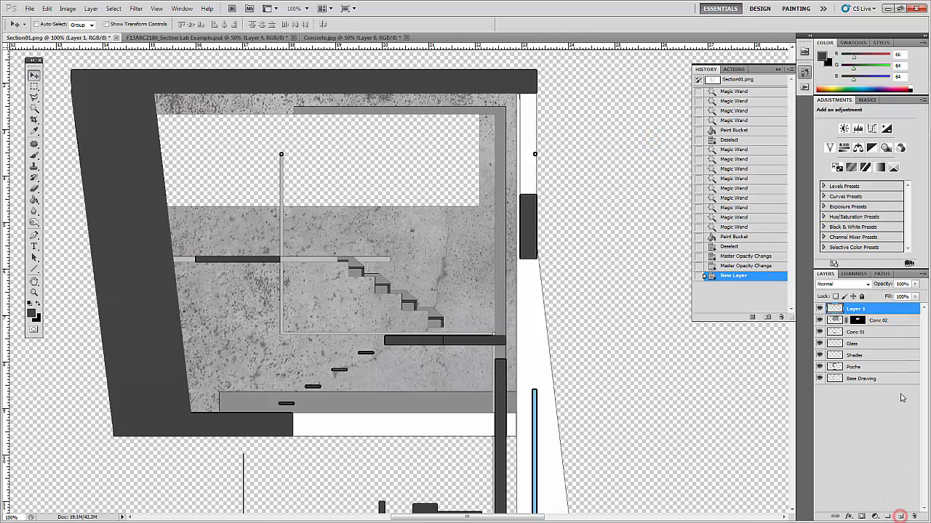
double_click(855, 309)
text(Se)
key(Return)
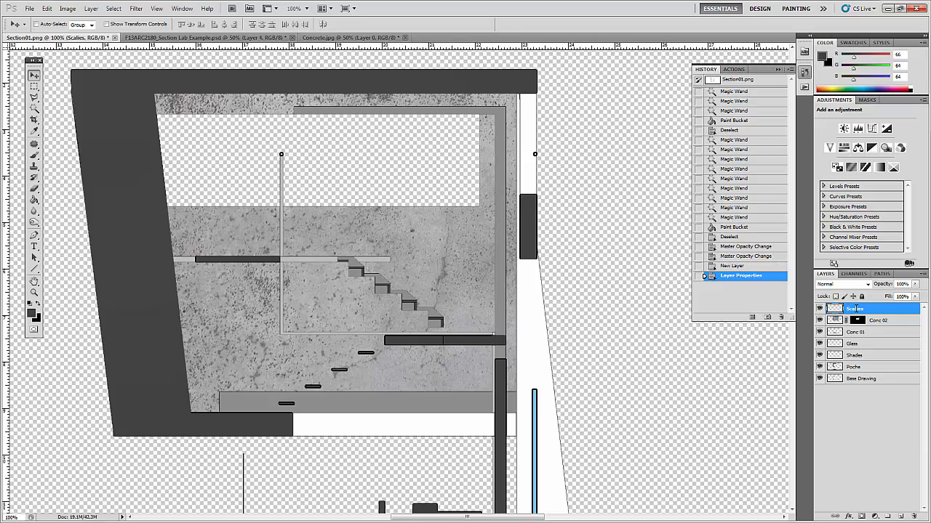
Open the cut-out figure images LeeScalie_01.png and LeeScalie_02.png together from the Intro_Lab3 Materials folder.
click(29, 8)
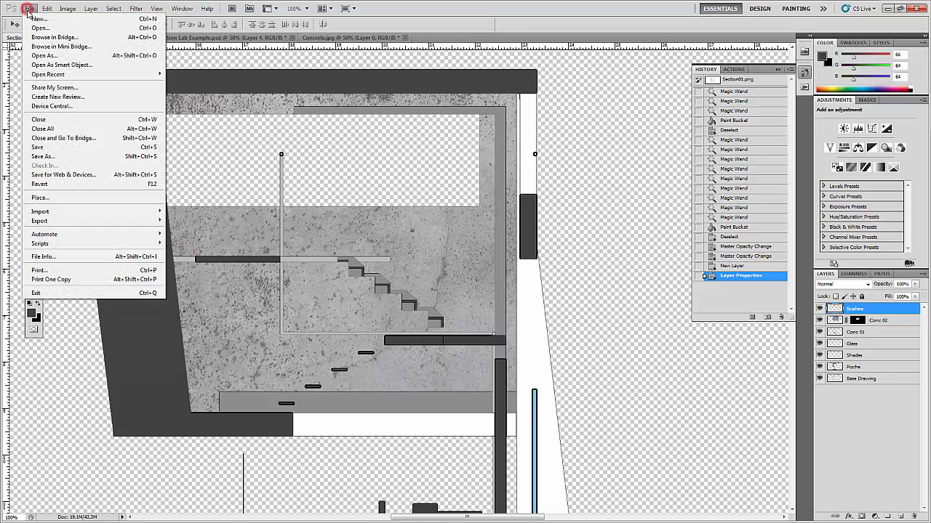
click(37, 28)
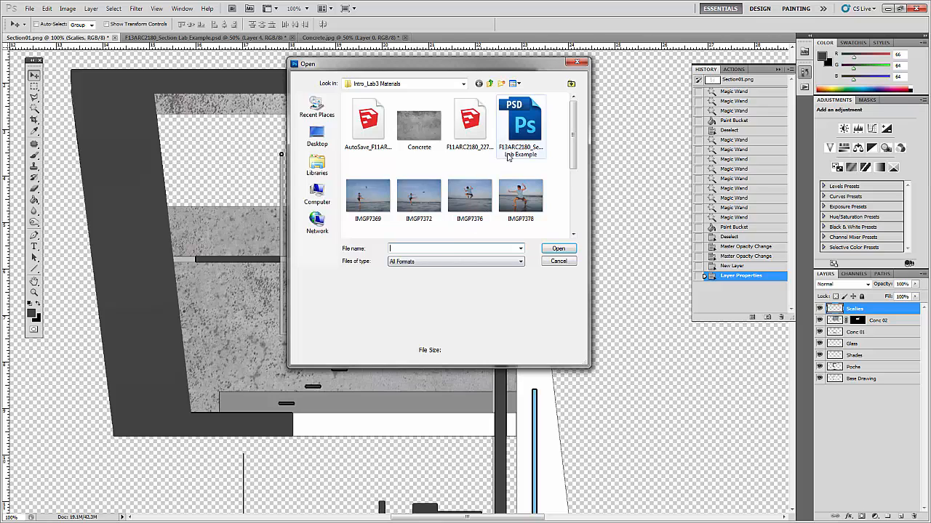
drag(573, 151, 578, 200)
drag(558, 167, 476, 143)
click(572, 250)
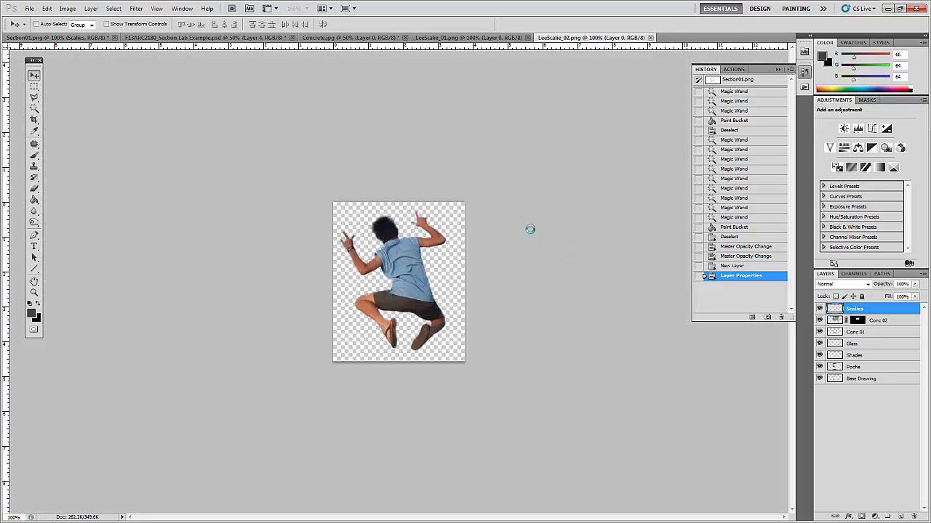
Examine the figure in LeeScalie_01.png and the interior spaces of Section01.png, and return to the LeeScalie_01.png document.
click(480, 38)
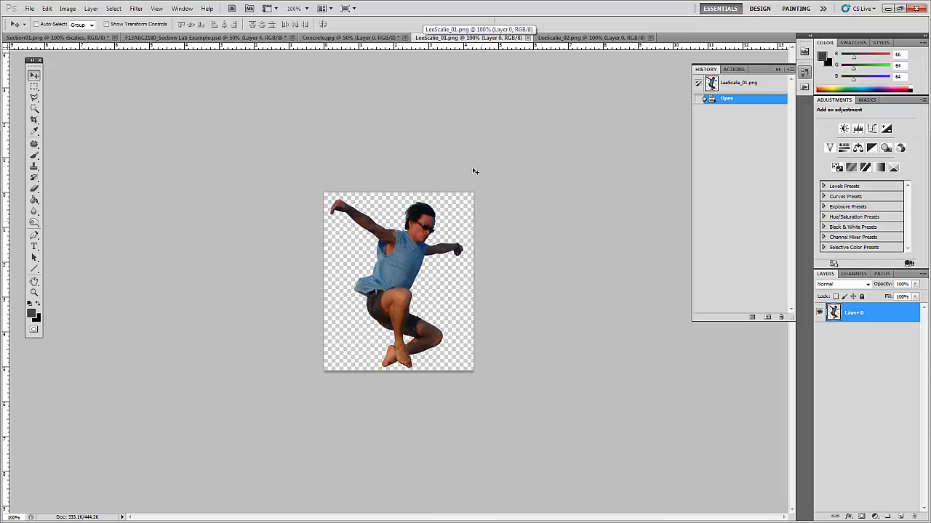
click(52, 38)
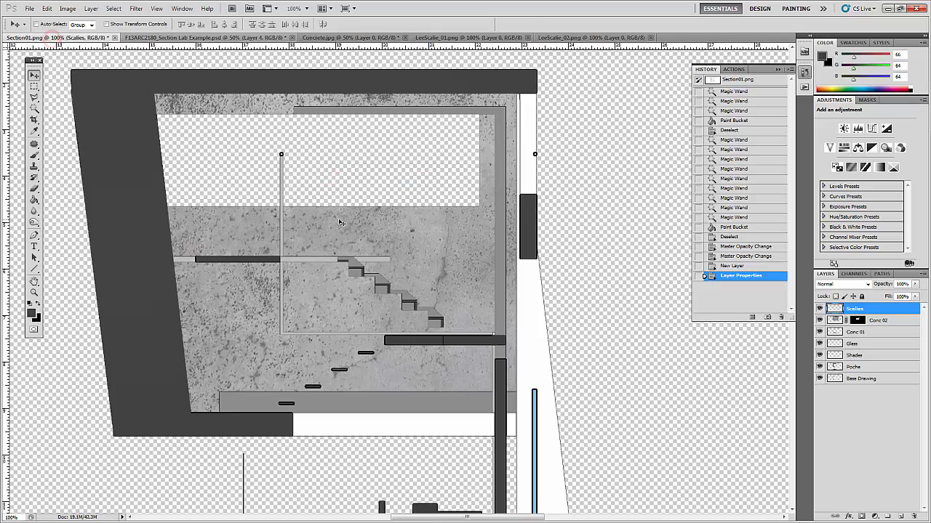
key(ctrl+minus)
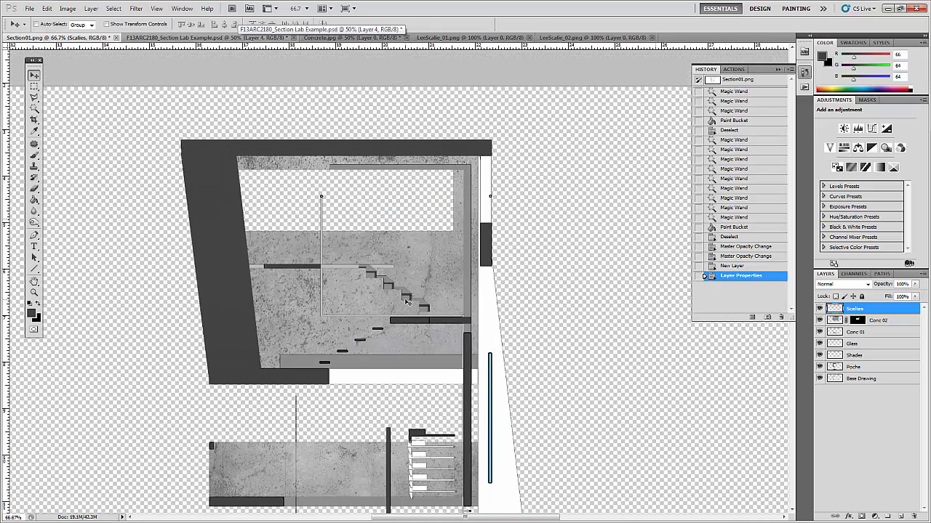
scroll(409, 302, down, 3)
scroll(405, 298, up, 1)
scroll(405, 298, down, 2)
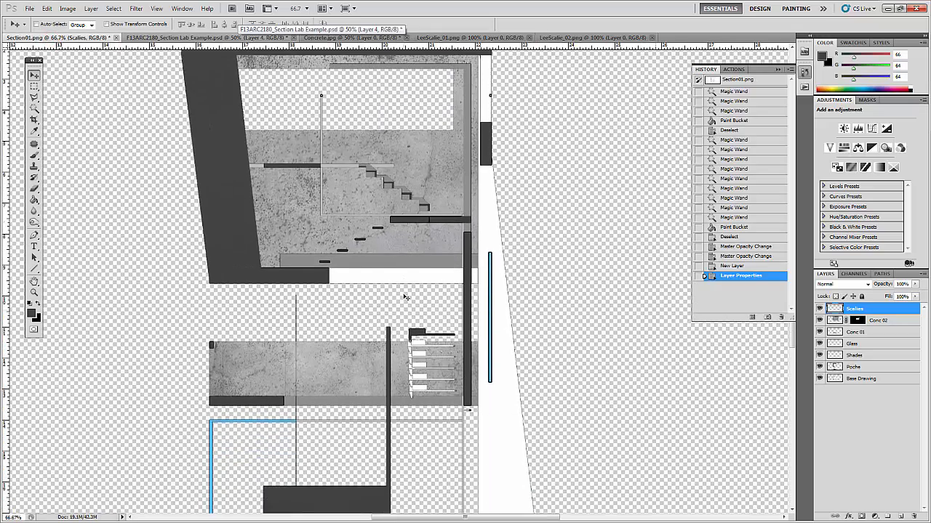
scroll(405, 298, up, 2)
scroll(400, 287, down, 3)
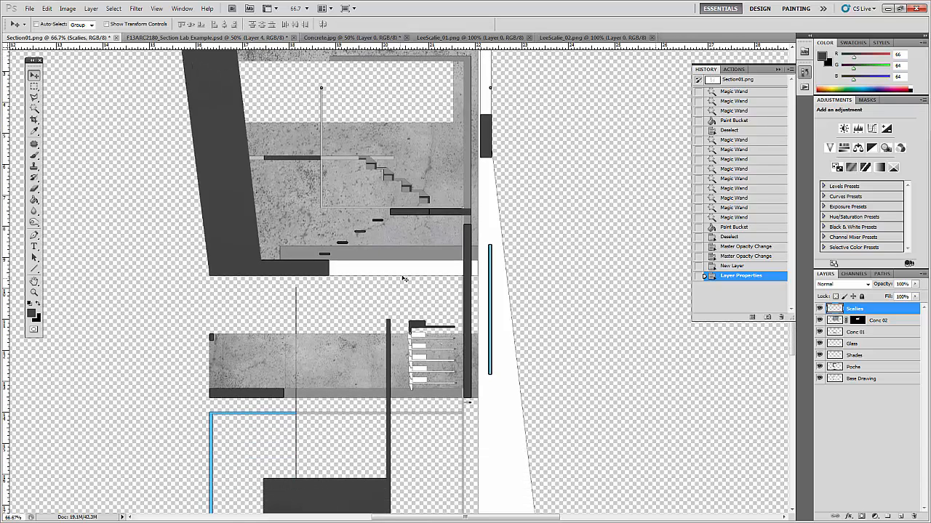
click(499, 36)
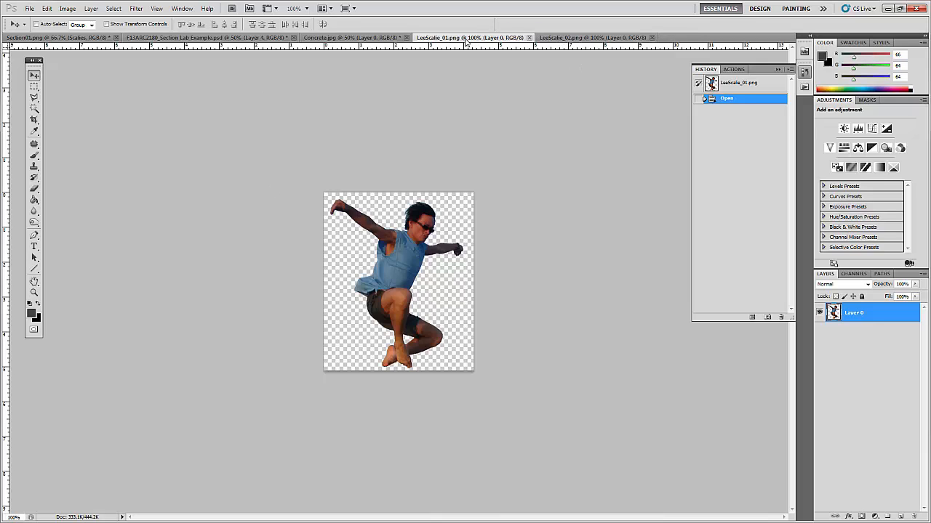
Preview a Hue/Saturation adjustment with saturation at -100 on the jumping figure, and discard it.
click(113, 9)
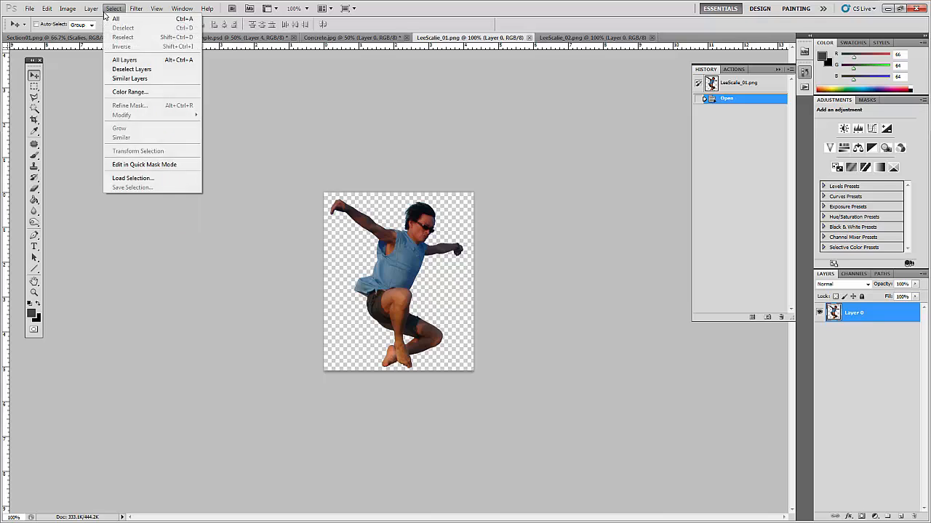
mouse_move(72, 12)
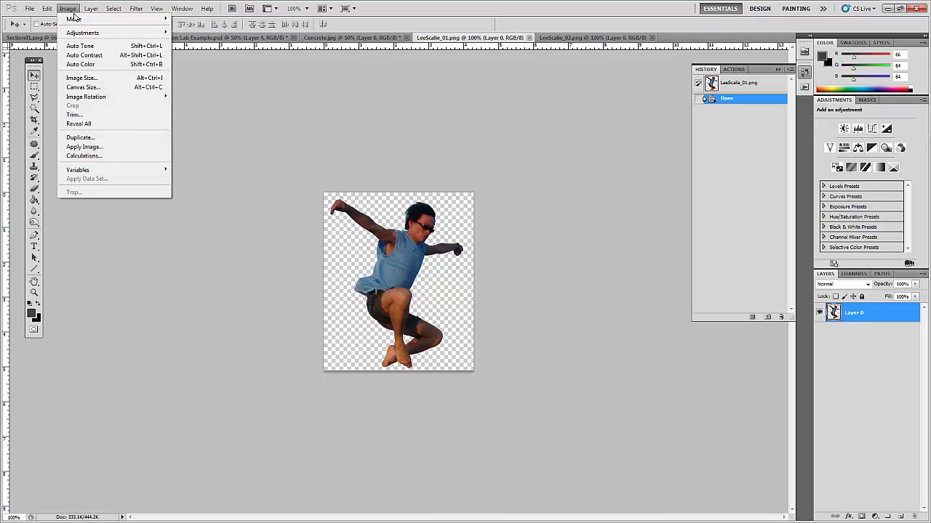
mouse_move(81, 33)
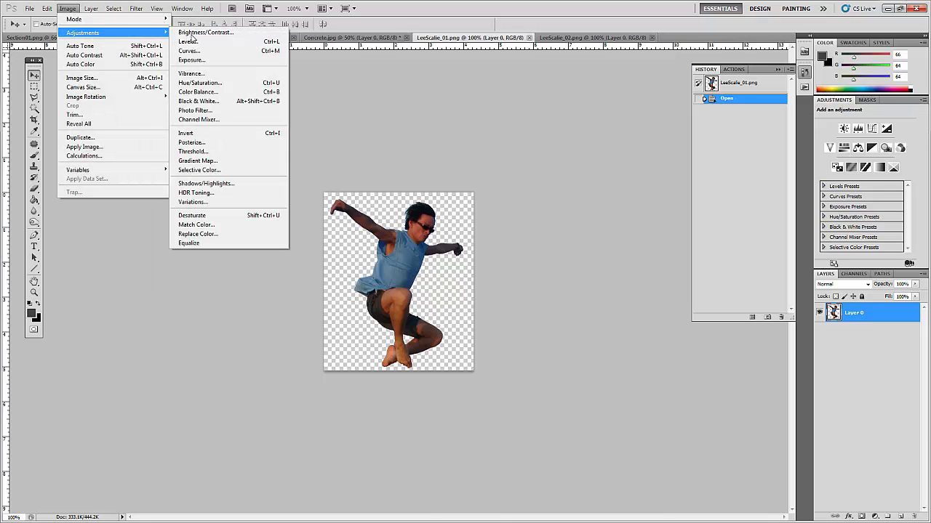
click(234, 85)
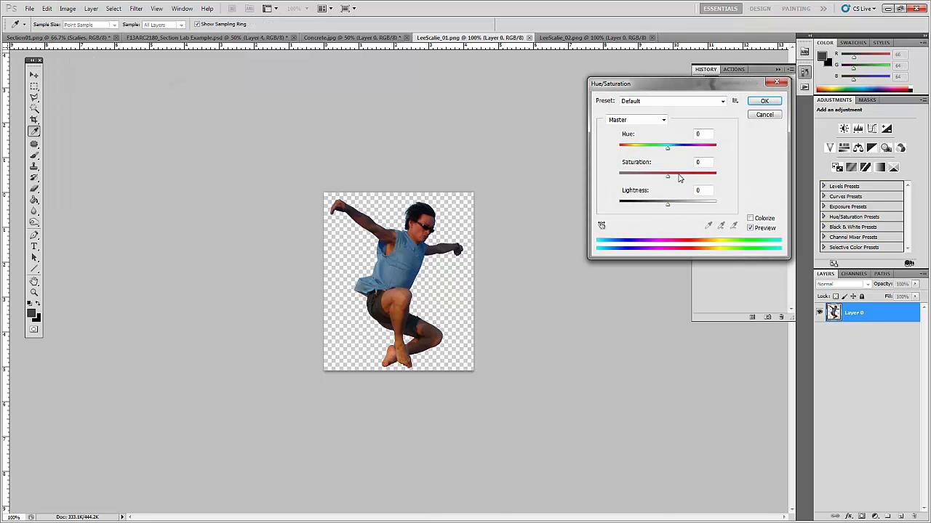
drag(667, 179, 607, 183)
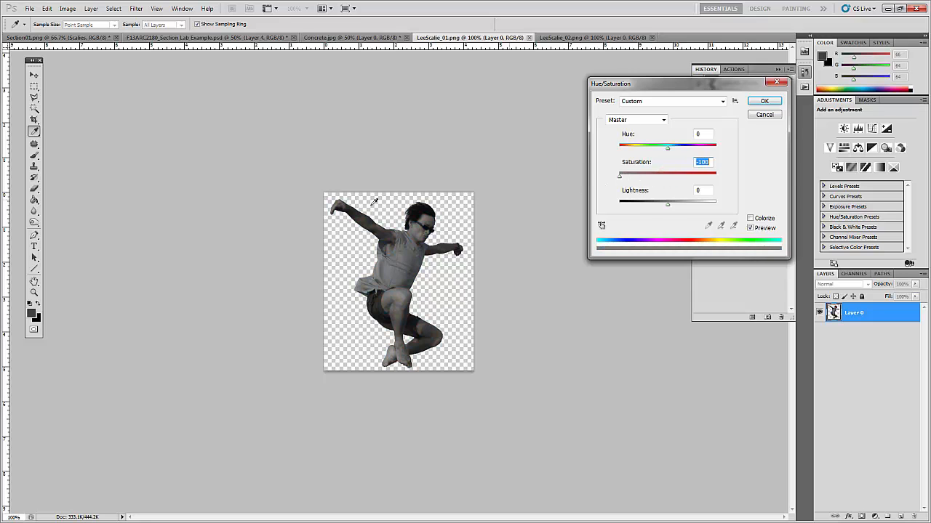
click(764, 114)
key(v)
Convert the LeeScalie_01.png image to Grayscale mode.
click(93, 9)
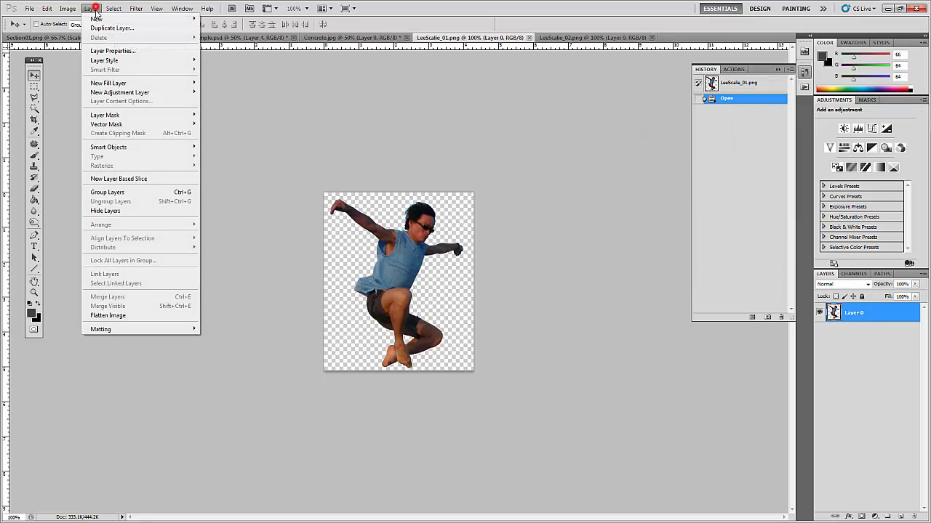
mouse_move(72, 21)
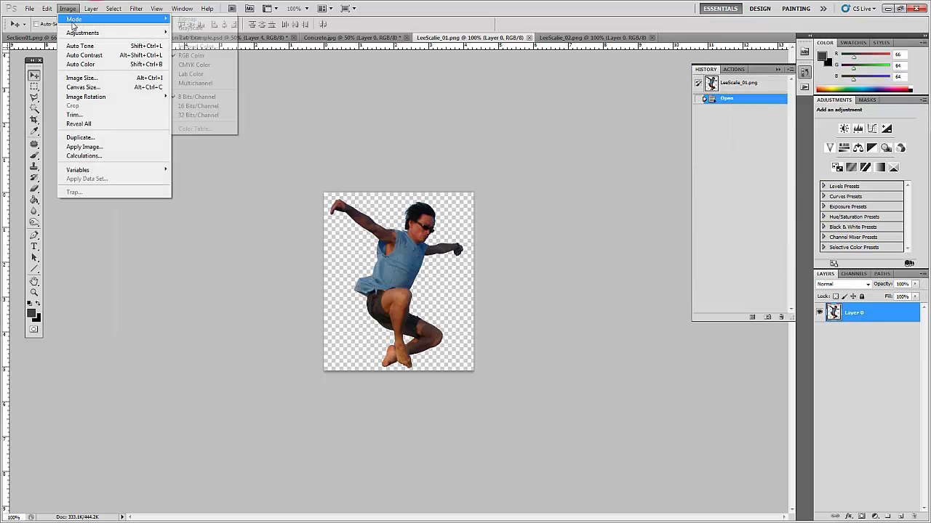
click(182, 27)
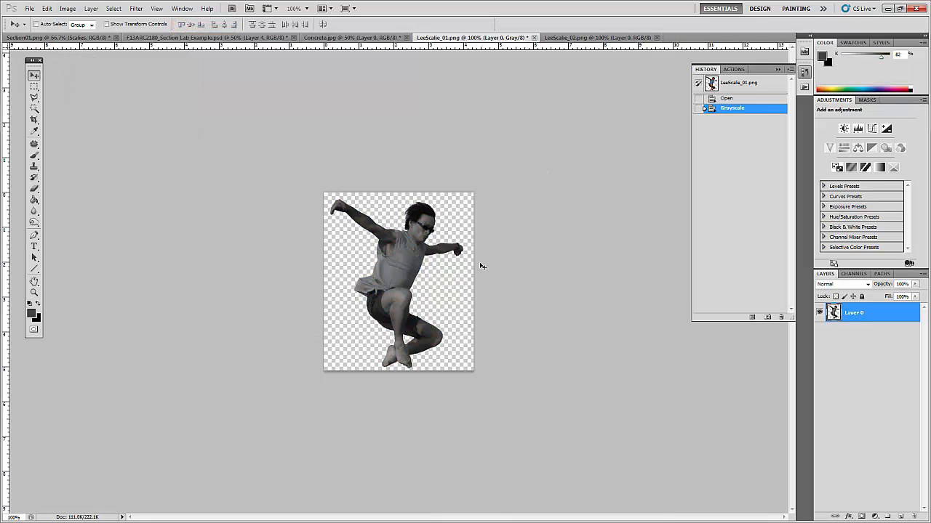
Bring the entire grayscale figure into the Scalies layer of Section01.png and scale it down to suit the section.
key(ctrl+a)
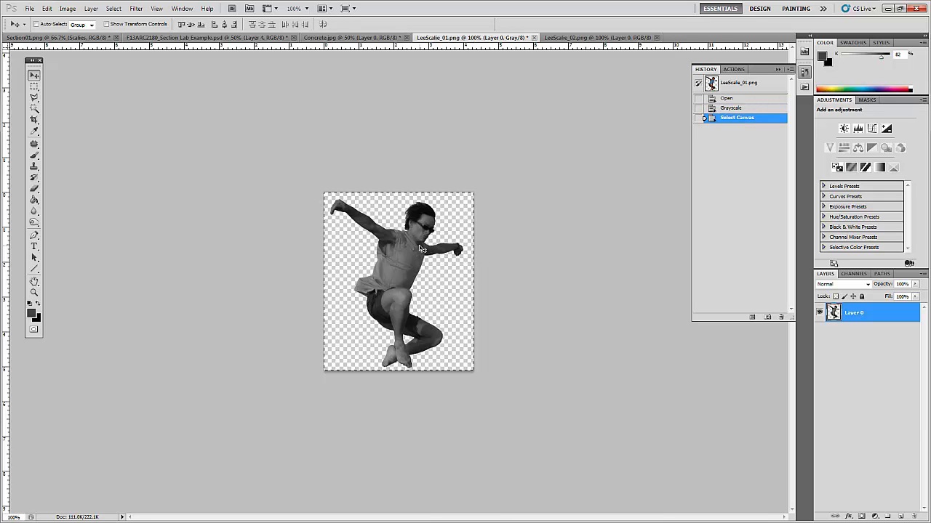
mouse_move(395, 256)
mouse_down()
mouse_move(72, 38)
mouse_move(424, 256)
mouse_move(418, 374)
mouse_move(420, 262)
mouse_move(563, 221)
mouse_move(367, 185)
mouse_move(362, 162)
mouse_up()
key(ctrl+t)
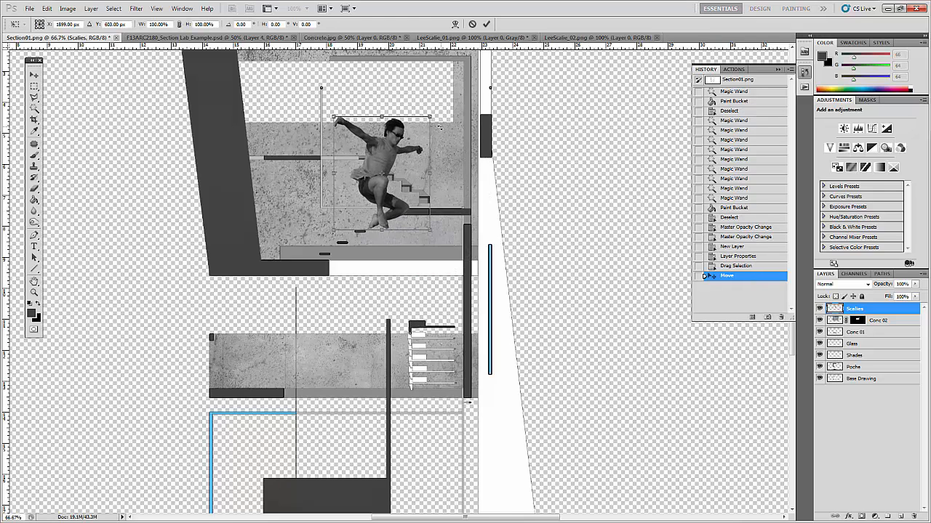
drag(435, 116, 403, 152)
key(Return)
Move the grayscale figure down so it jumps in front of the lower level's concrete wall.
scroll(422, 203, up, 5)
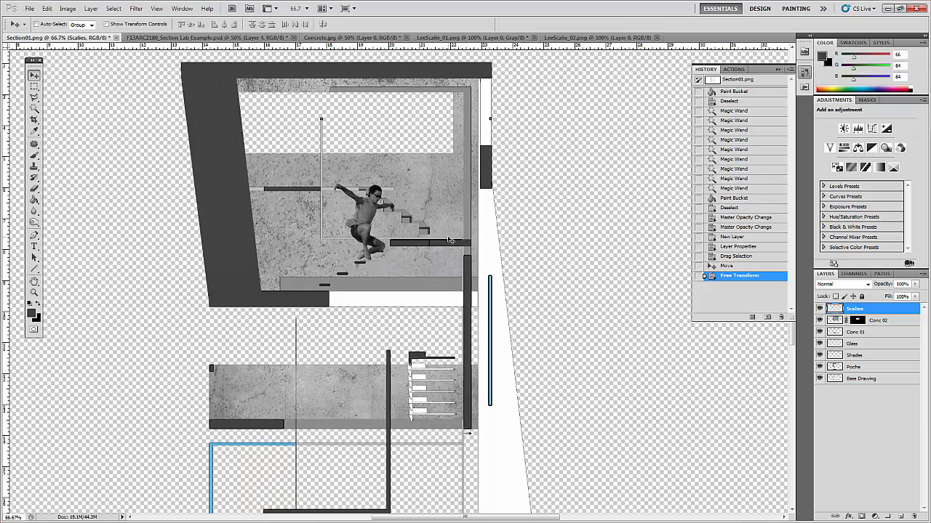
scroll(442, 244, down, 5)
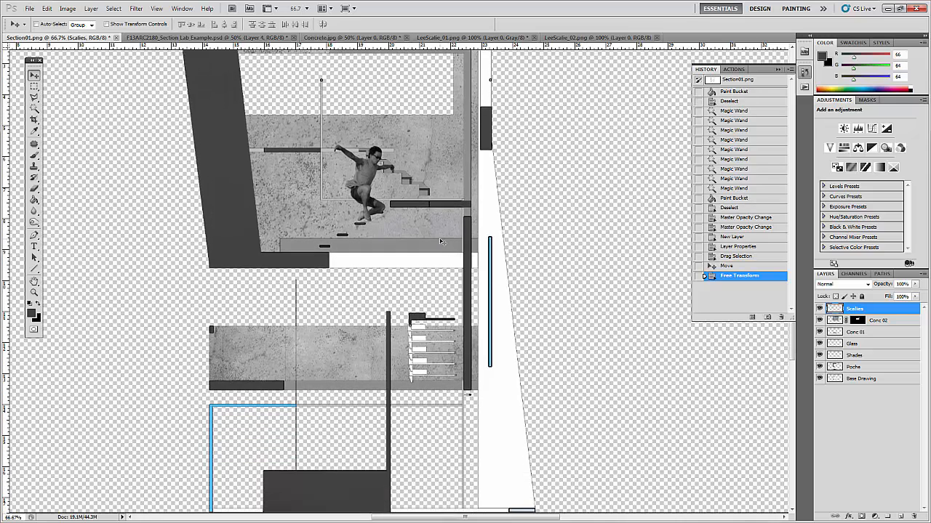
drag(366, 135, 303, 255)
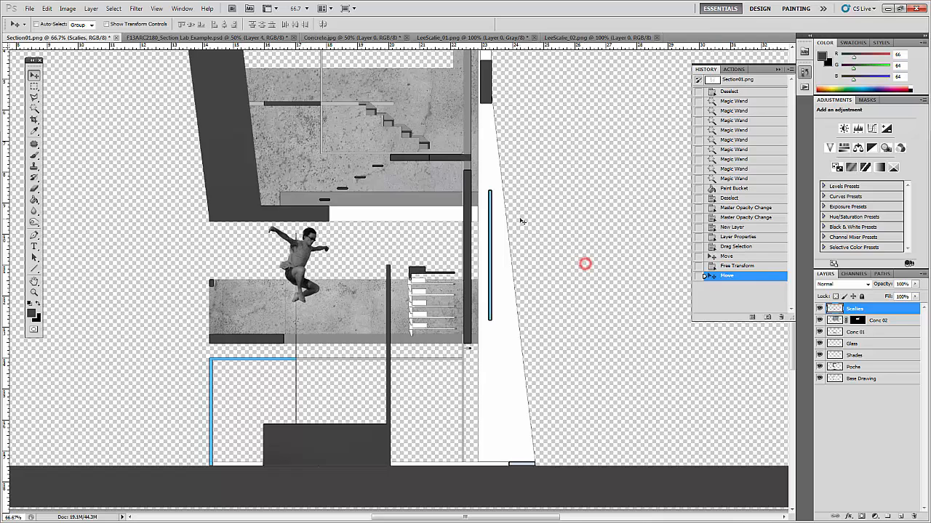
scroll(552, 240, up, 2)
drag(305, 306, 304, 315)
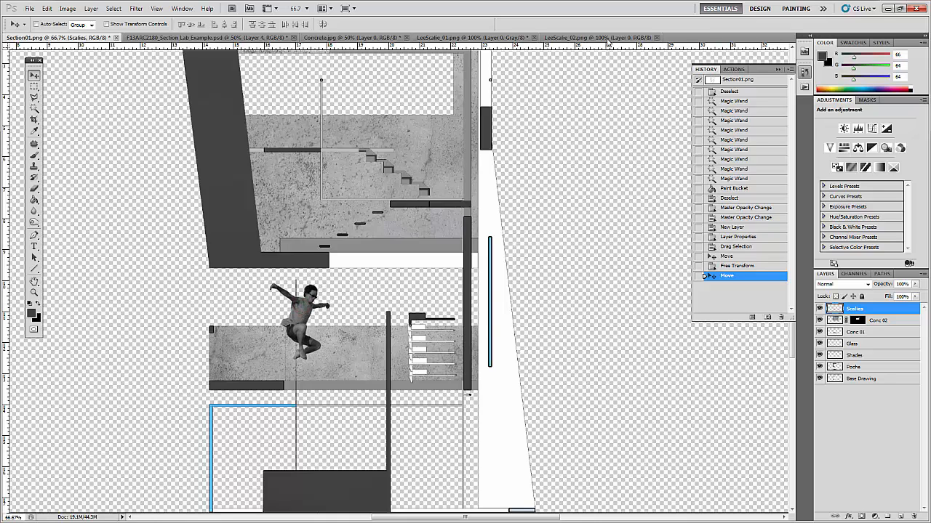
Turn the figure in LeeScalie_02.png into a dark grey silhouette using Levels with black input 253 and black output 67.
click(607, 38)
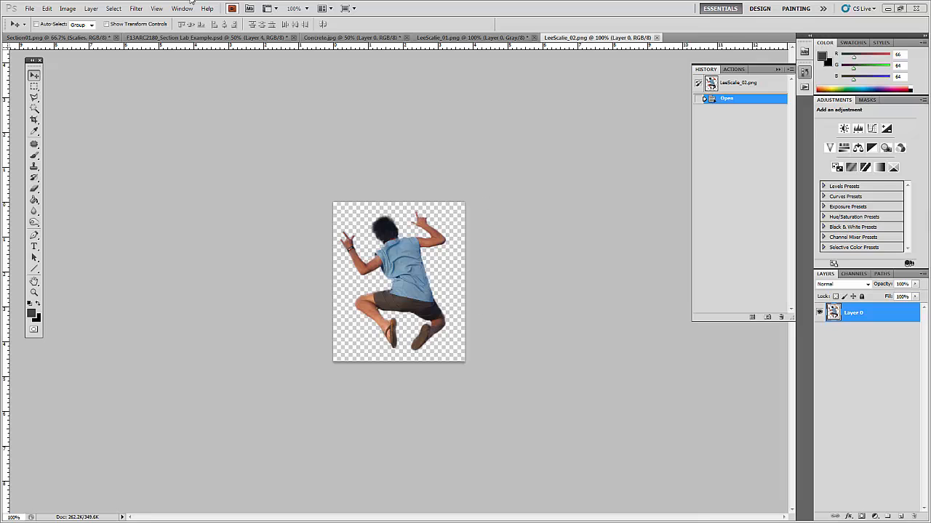
click(90, 8)
mouse_move(68, 9)
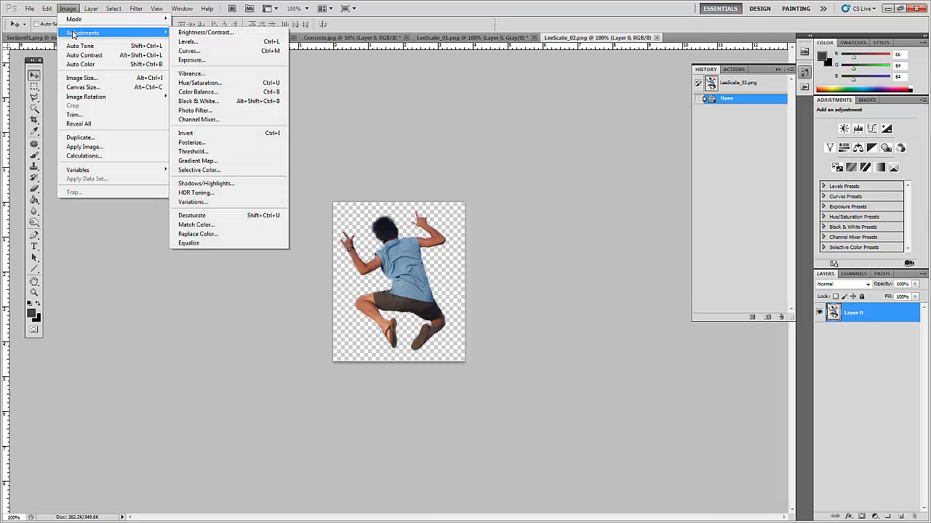
click(227, 43)
drag(562, 65, 539, 67)
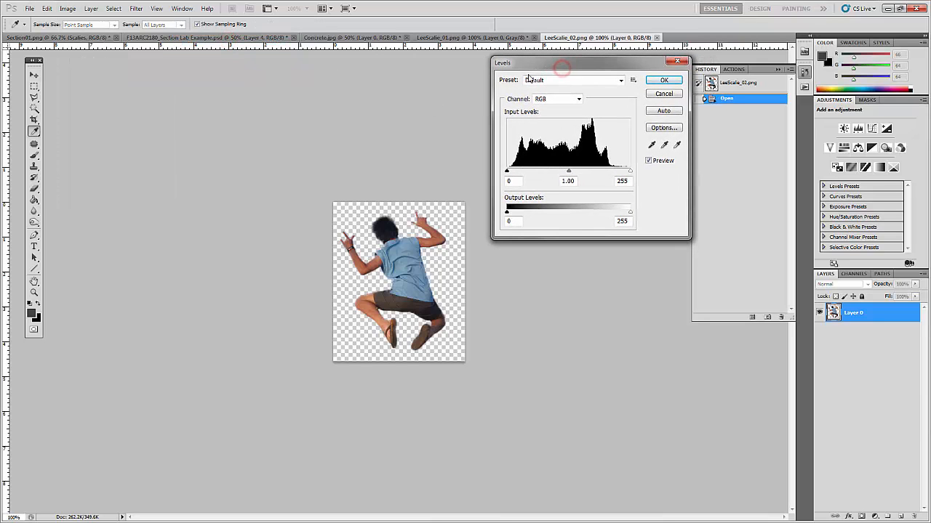
drag(507, 173, 656, 179)
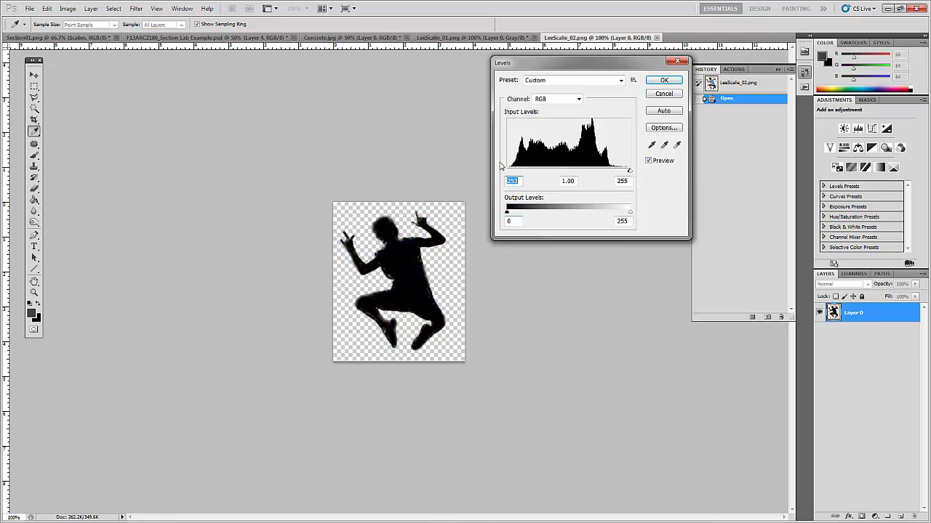
click(507, 214)
drag(513, 215, 539, 214)
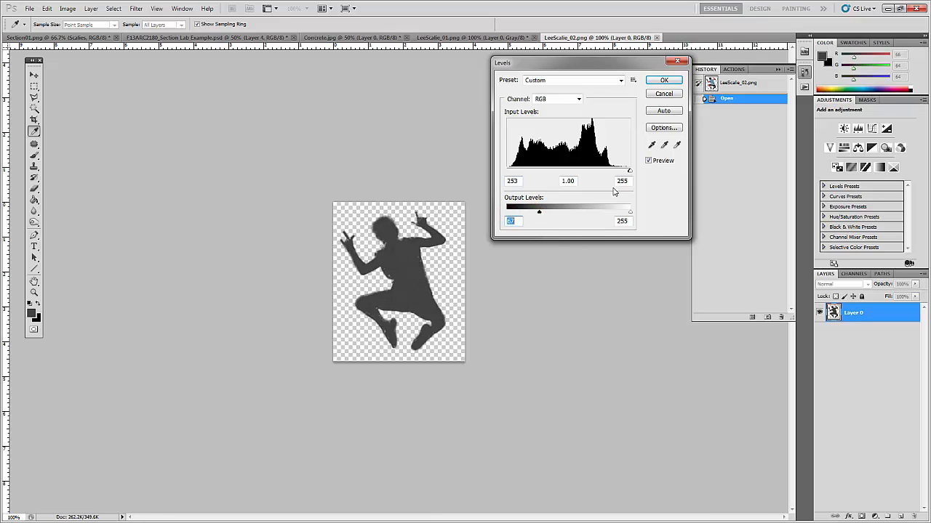
click(673, 81)
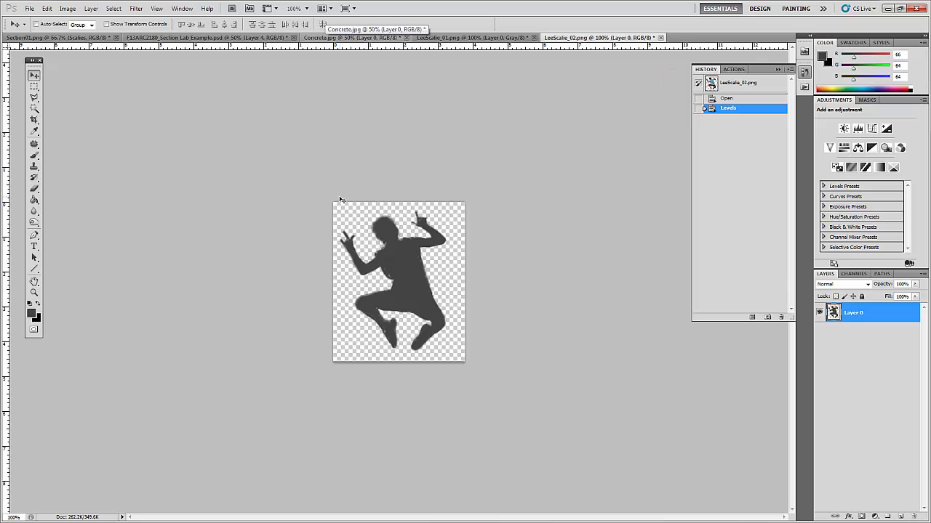
Bring the entire silhouette from LeeScalie_02.png into Section01.png and place it in the upper room above the stairs.
key(ctrl+a)
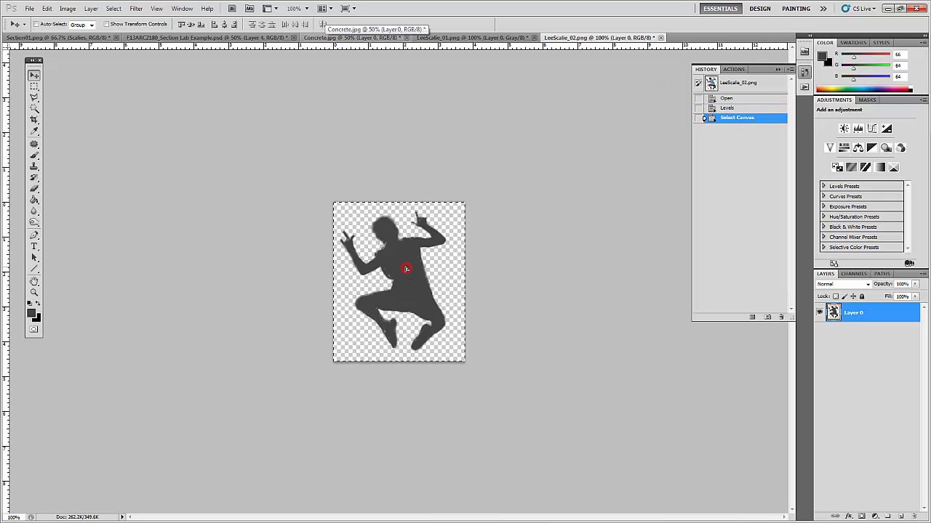
drag(408, 269, 190, 95)
drag(93, 42, 390, 196)
scroll(396, 215, up, 2)
scroll(396, 216, up, 2)
drag(388, 276, 418, 181)
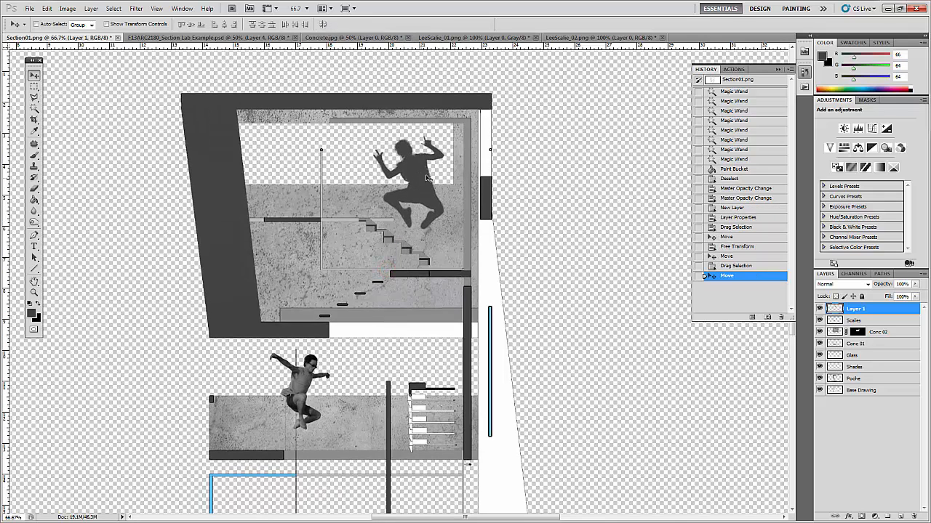
Scale the silhouette in the upper room down to about the size of the other figure.
key(ctrl+t)
drag(446, 136, 399, 167)
key(Return)
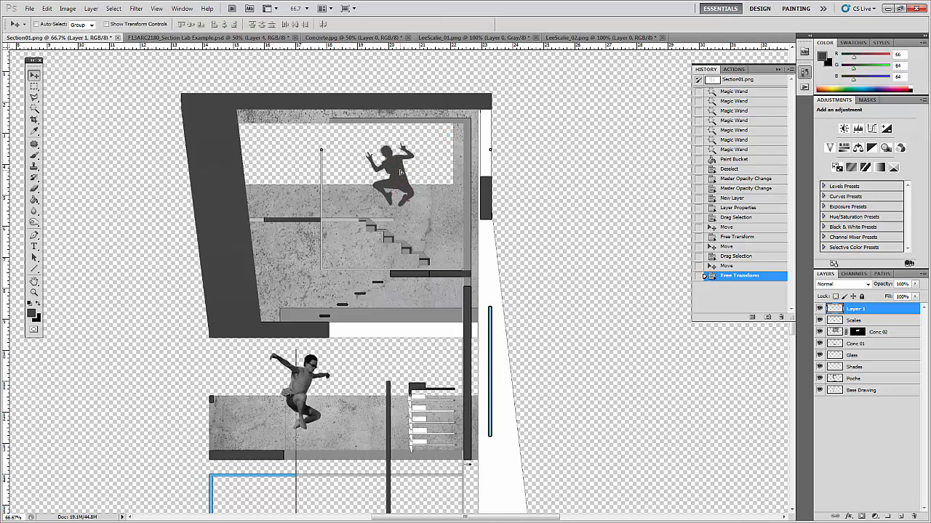
Set the opacity of the silhouette's layer to 80%.
click(914, 283)
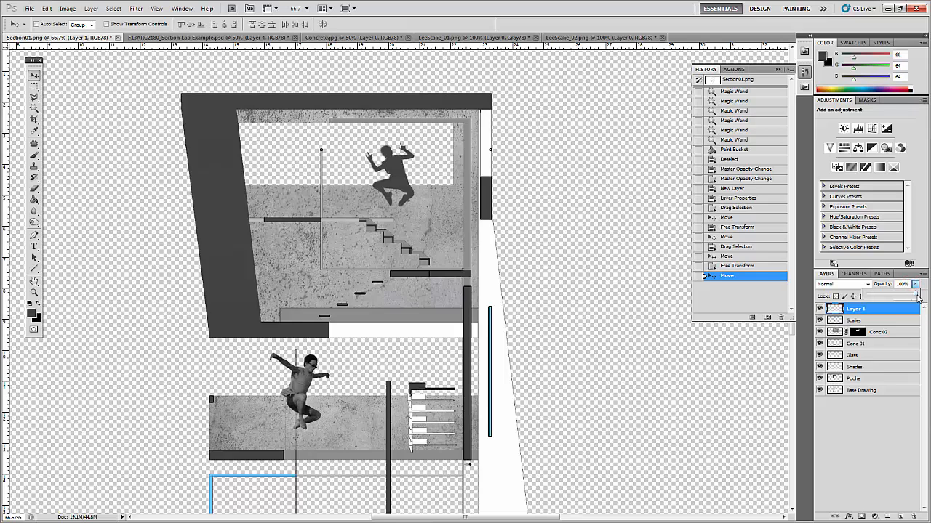
drag(916, 296, 906, 297)
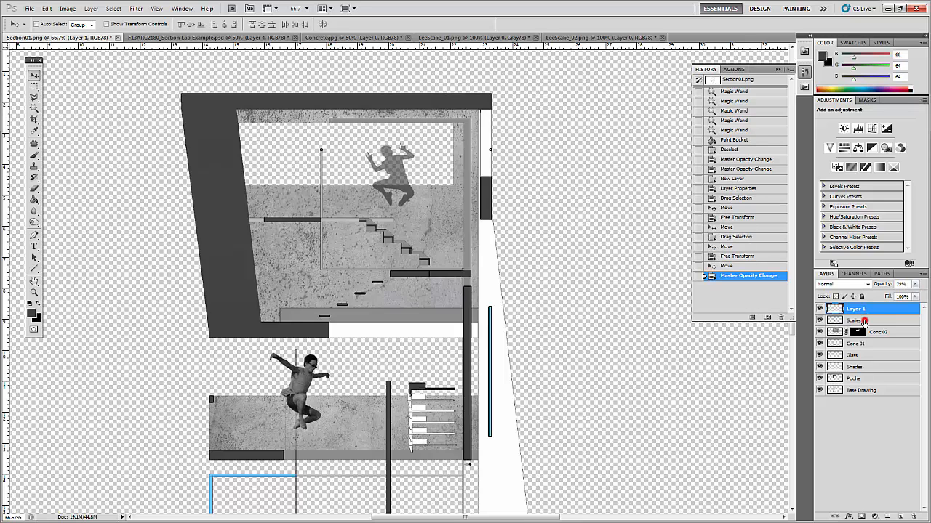
click(870, 308)
click(915, 284)
drag(913, 296, 913, 296)
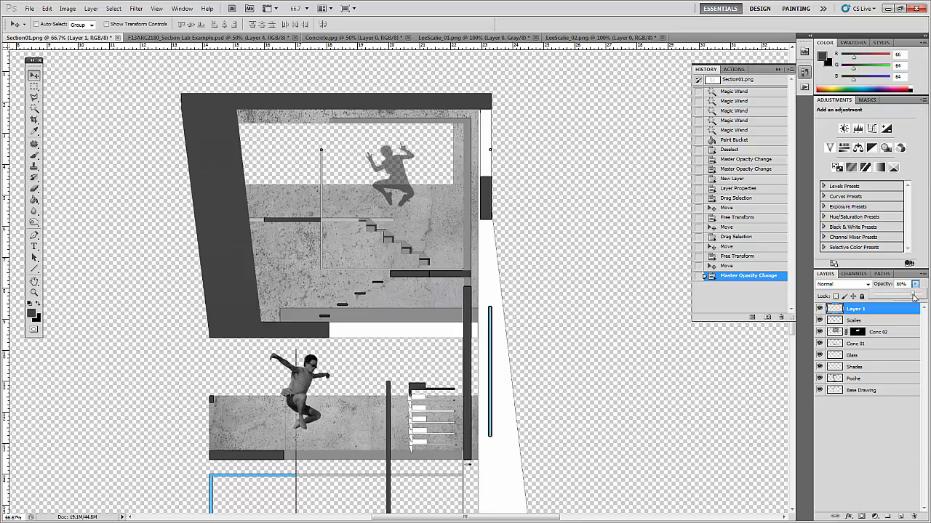
click(564, 252)
Try adjusting the opacity of the Scalies layer that holds the grayscale figure.
click(893, 320)
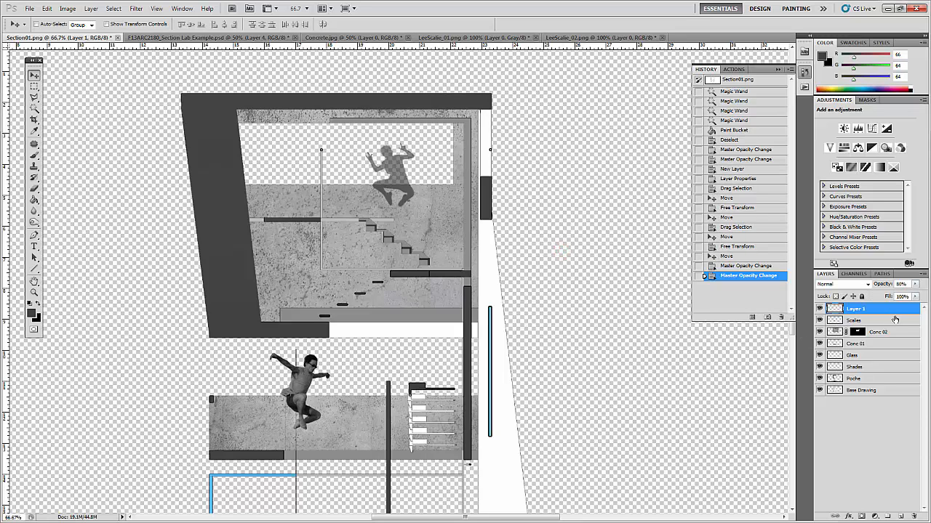
click(915, 284)
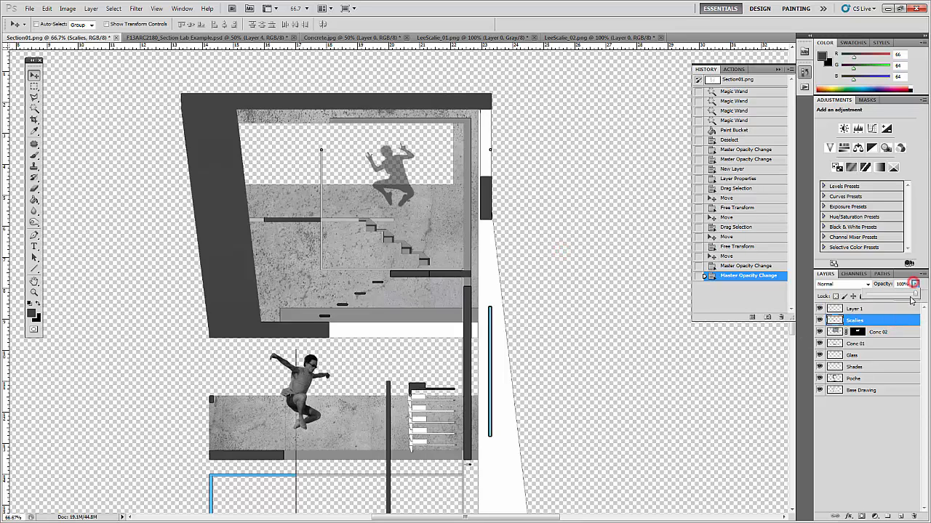
mouse_move(915, 296)
mouse_down()
mouse_move(906, 296)
mouse_move(922, 301)
mouse_up()
Merge the silhouette's layer with the Scalies layer and name the merged layer Scalies.
click(887, 312)
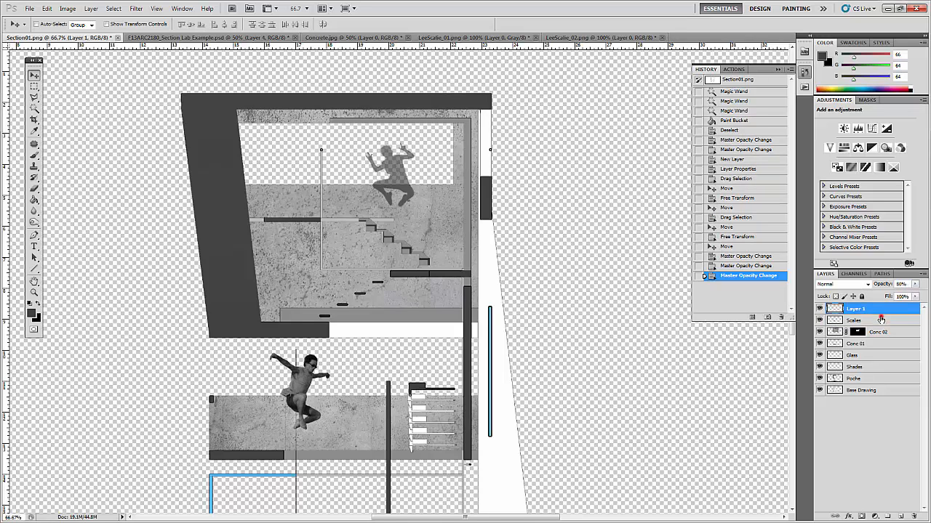
shift+click(880, 317)
right_click(873, 311)
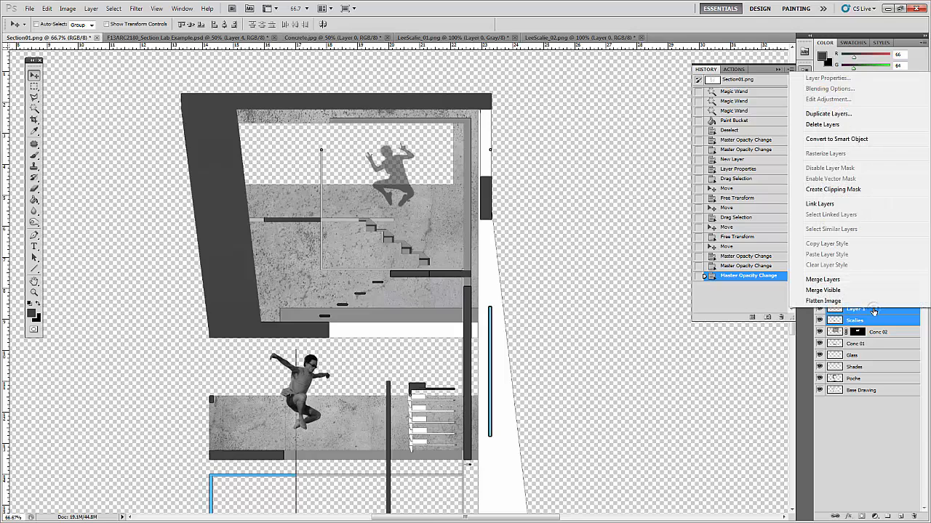
click(859, 283)
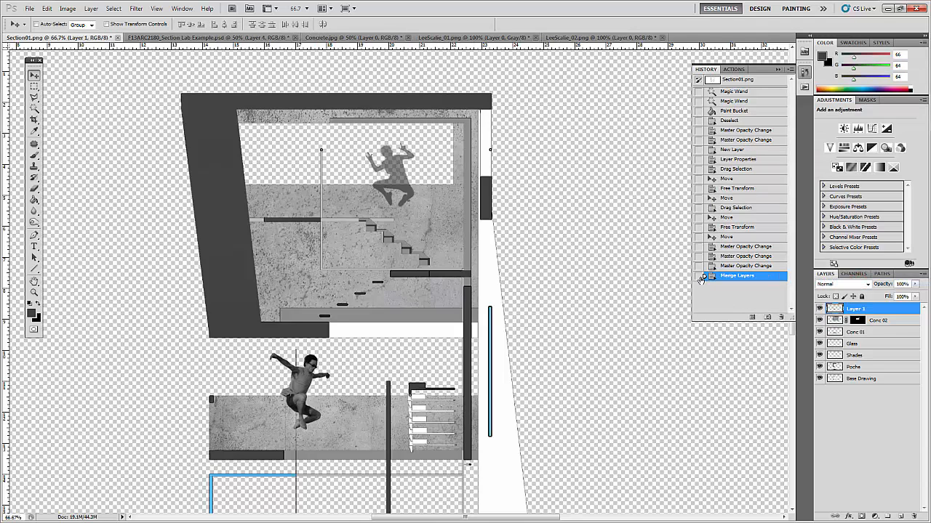
double_click(855, 310)
key(Return)
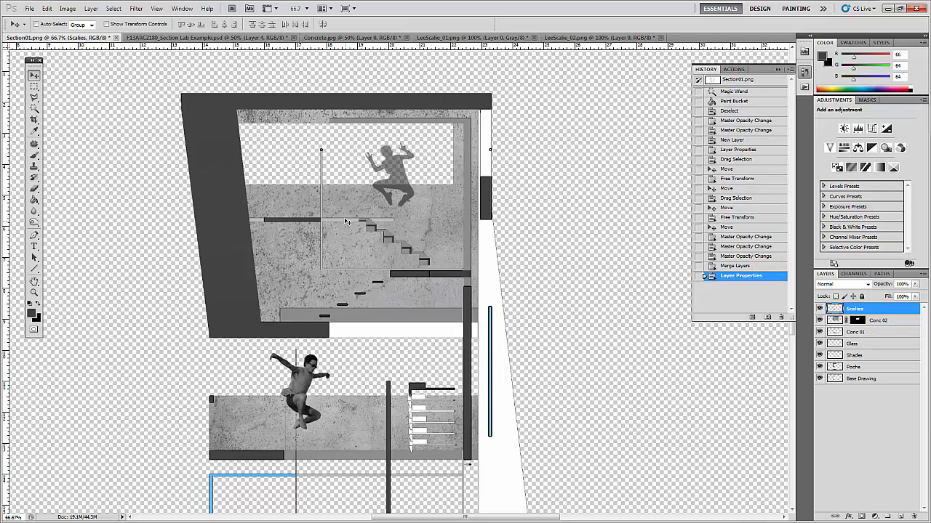
Undo a slight move of the figures and adjust the merged Scalies layer's opacity, trying about 81%.
mouse_move(405, 174)
mouse_down()
mouse_move(407, 162)
mouse_move(404, 174)
mouse_up()
key(ctrl+z)
drag(915, 285, 907, 296)
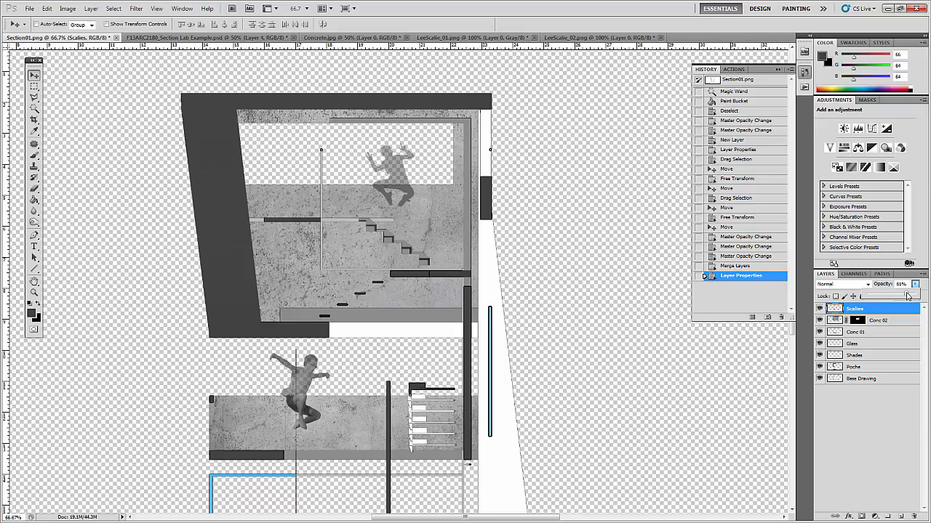
click(511, 187)
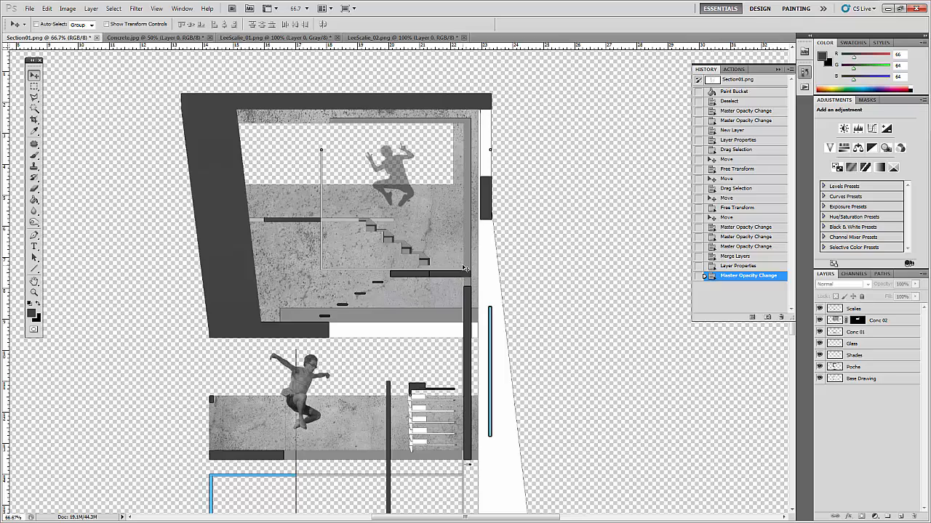
Open the Sky image from the Intro_Lab3 Materials folder.
key(ctrl+minus)
key(ctrl+minus)
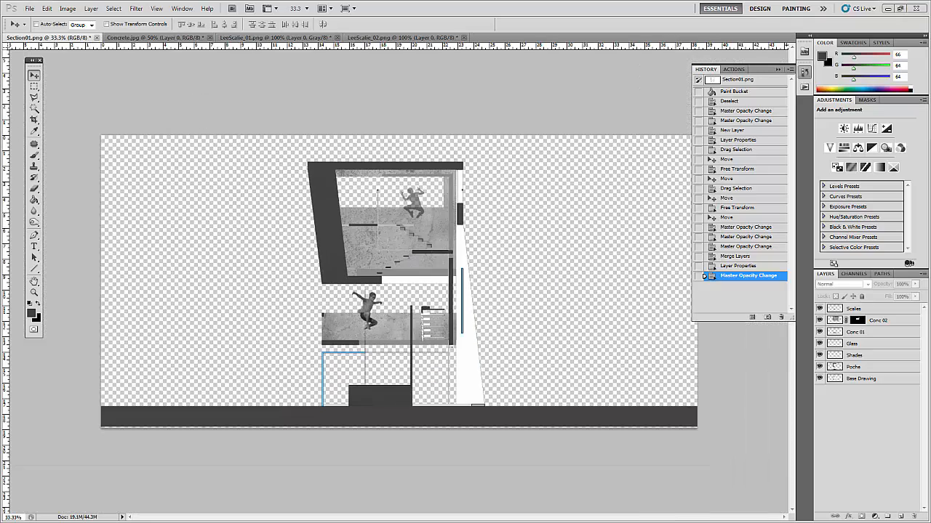
click(30, 8)
click(39, 26)
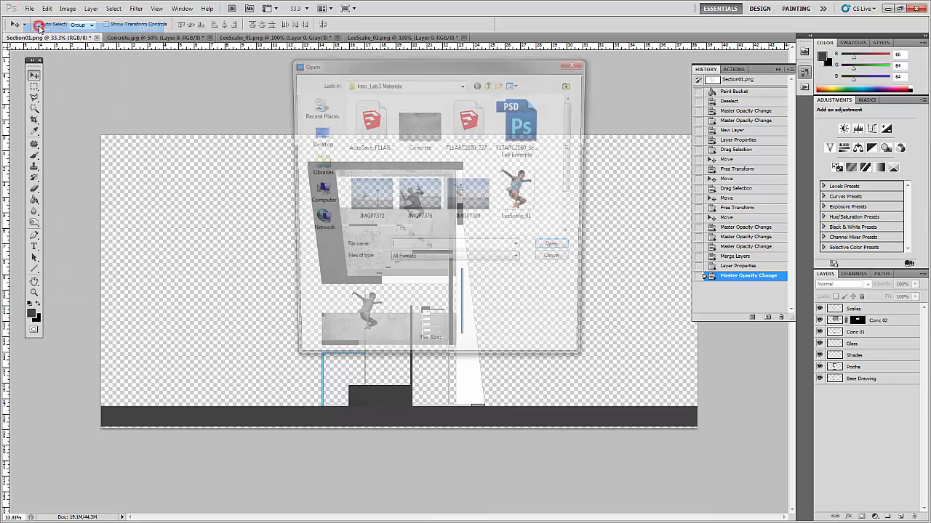
drag(572, 141, 573, 189)
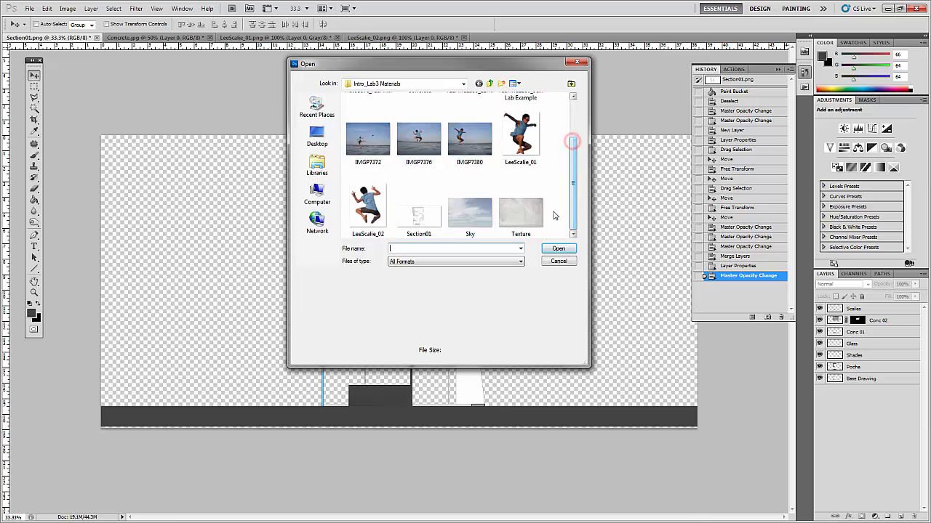
double_click(470, 213)
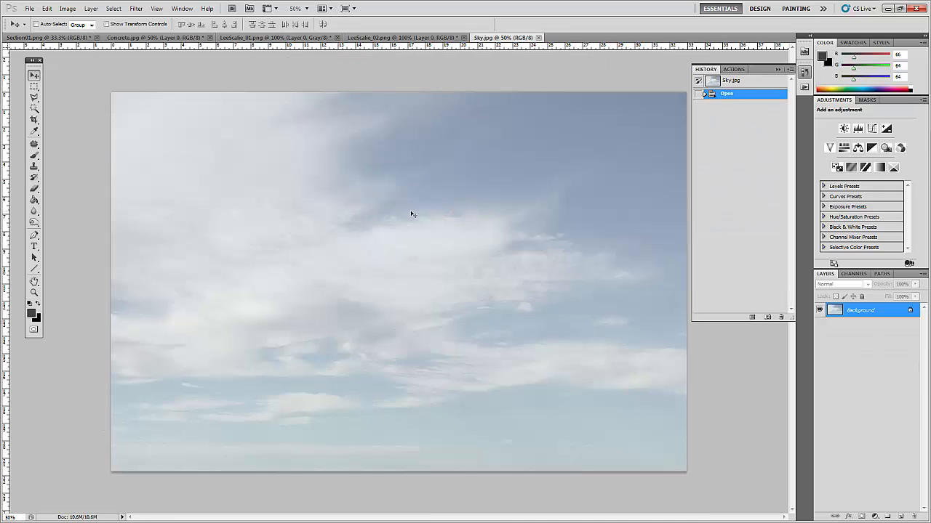
Add a new layer to the Section01 document and name it Background.
key(ctrl+Tab)
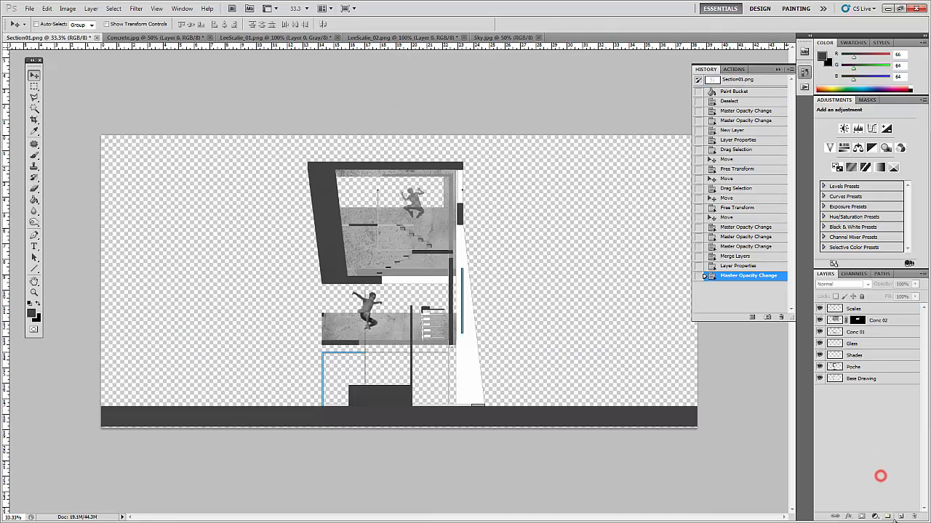
click(900, 516)
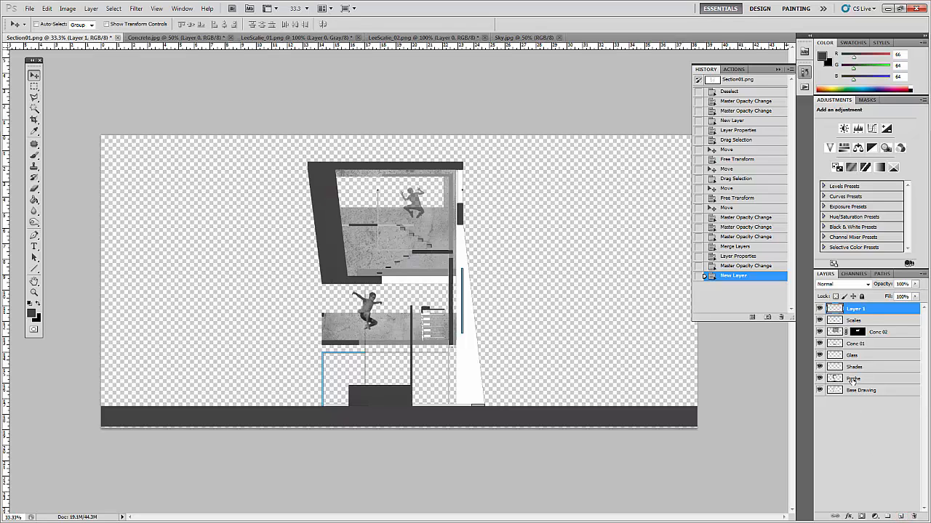
double_click(854, 310)
text(Background)
key(Return)
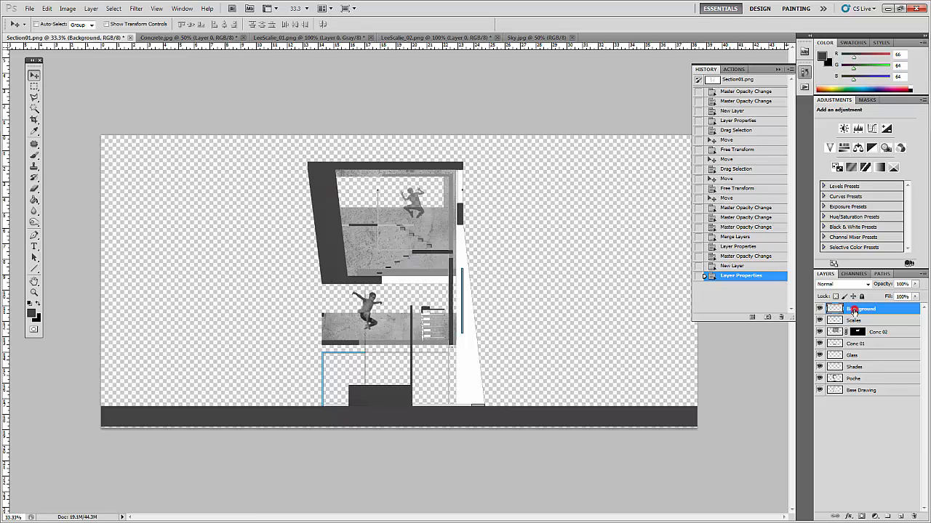
mouse_move(854, 310)
mouse_down()
mouse_move(858, 397)
mouse_move(862, 309)
mouse_up()
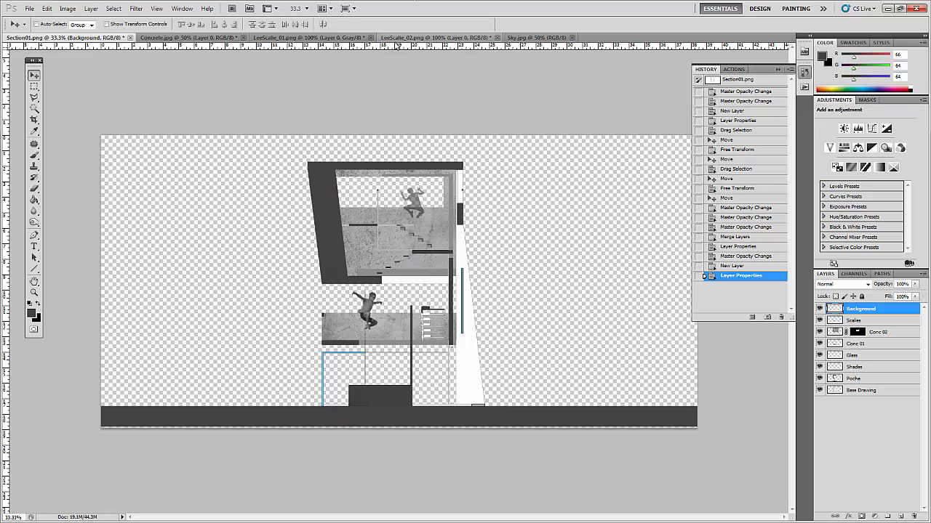
Copy the entire Sky image into Section01's Background layer and align it with the canvas's lower-left corner.
click(545, 37)
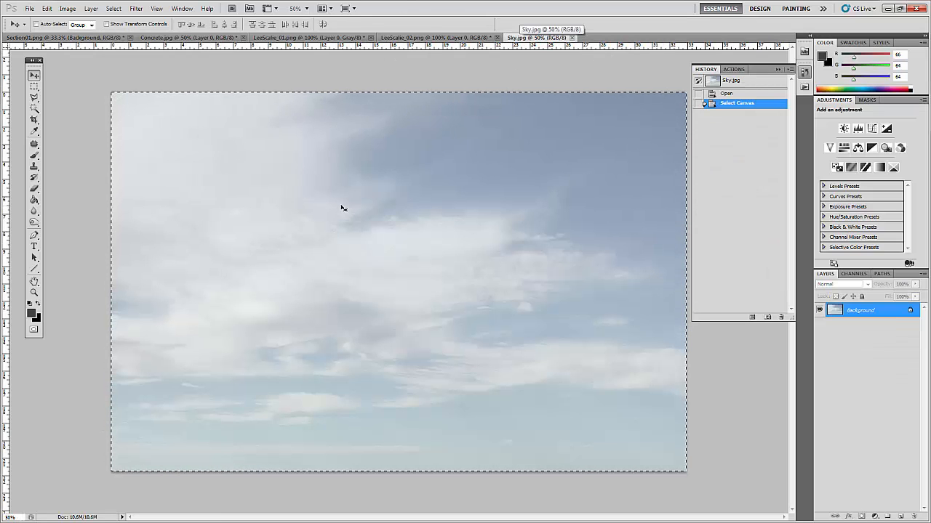
key(ctrl+a)
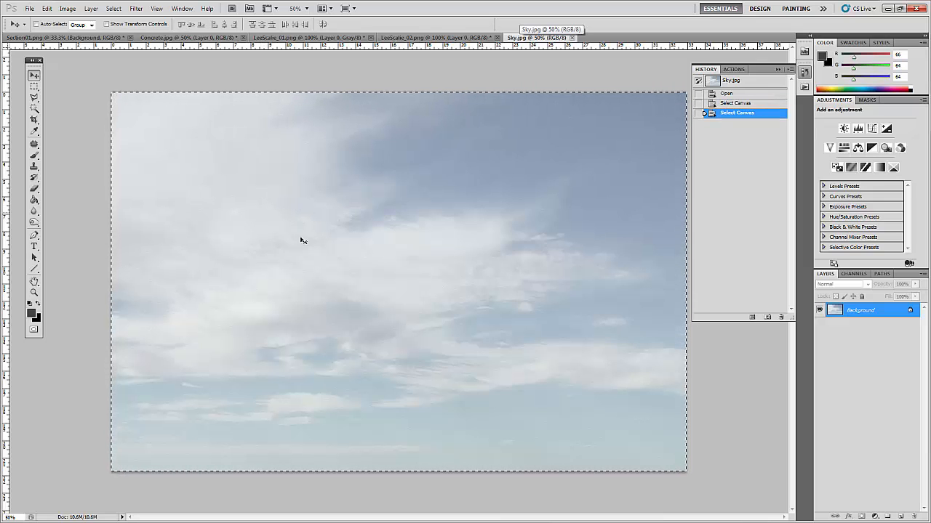
drag(293, 194, 418, 269)
drag(540, 302, 350, 293)
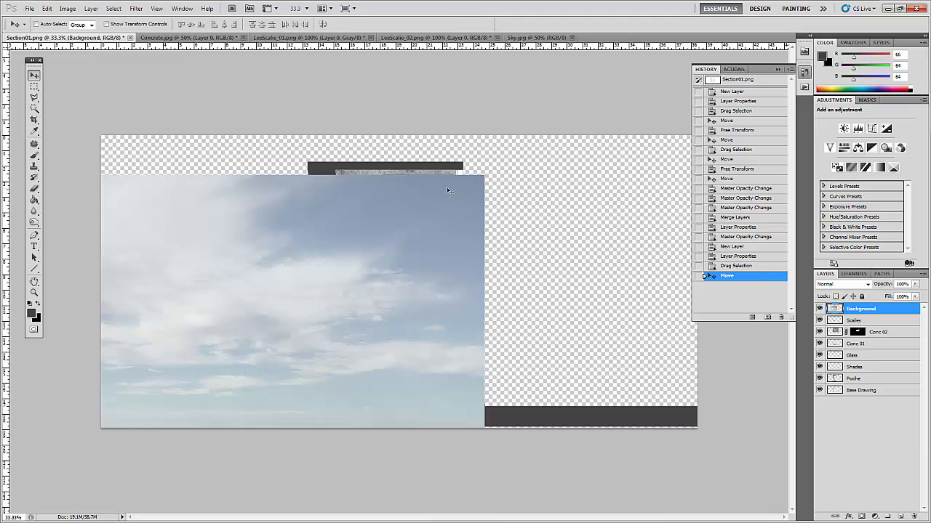
Scale the sky proportionally to about 155% so it spans the full canvas width.
key(ctrl+t)
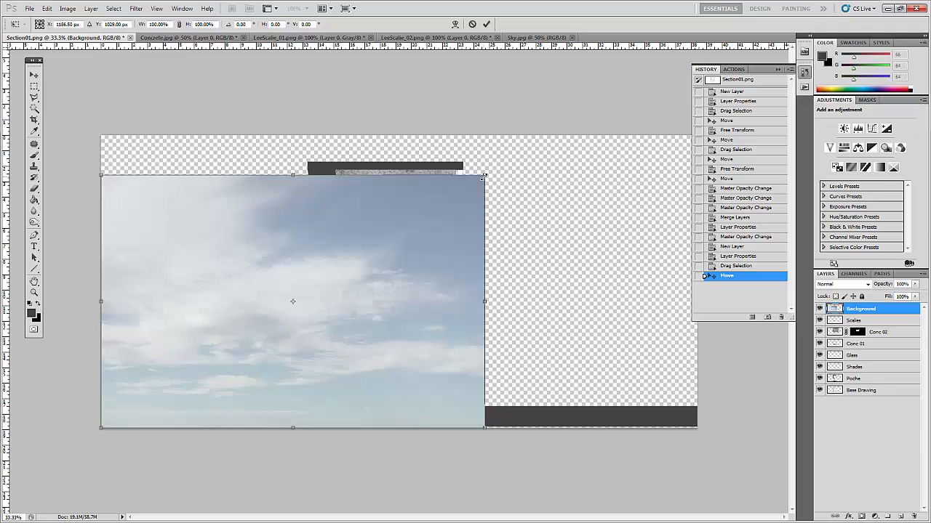
drag(484, 175, 744, 110)
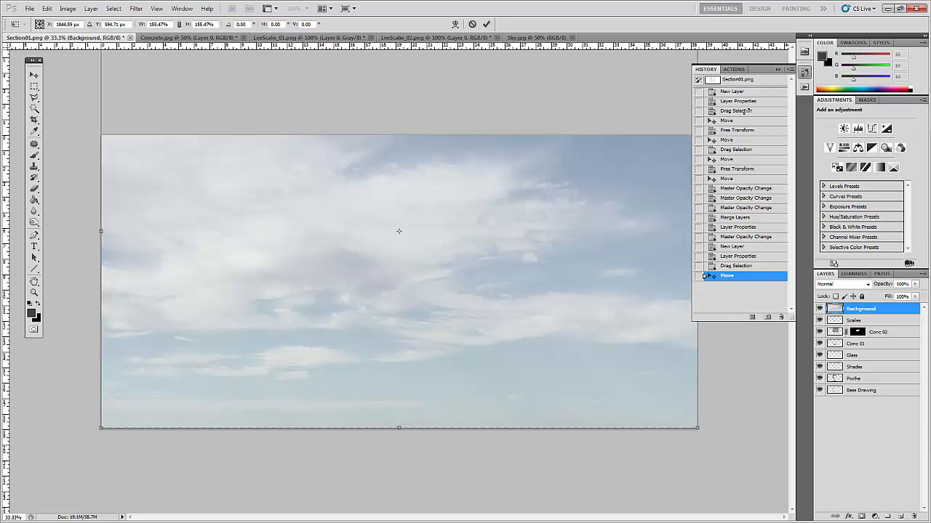
key(Return)
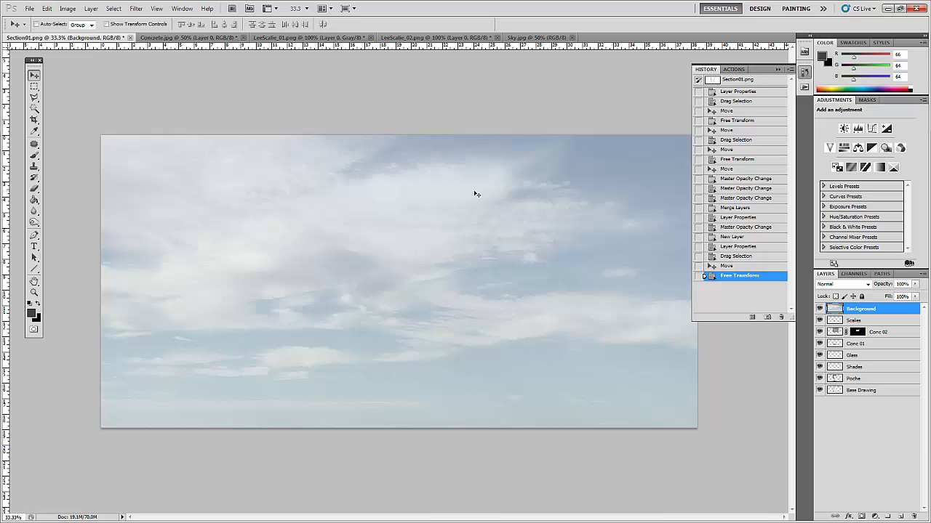
Shift the enlarged sky downward and move the Background layer beneath Base Drawing in the layer order.
key(shift+Down)
key(shift+Down)
key(shift+Down)
key(shift+Down)
key(shift+Down)
key(shift+Down)
key(shift+Down)
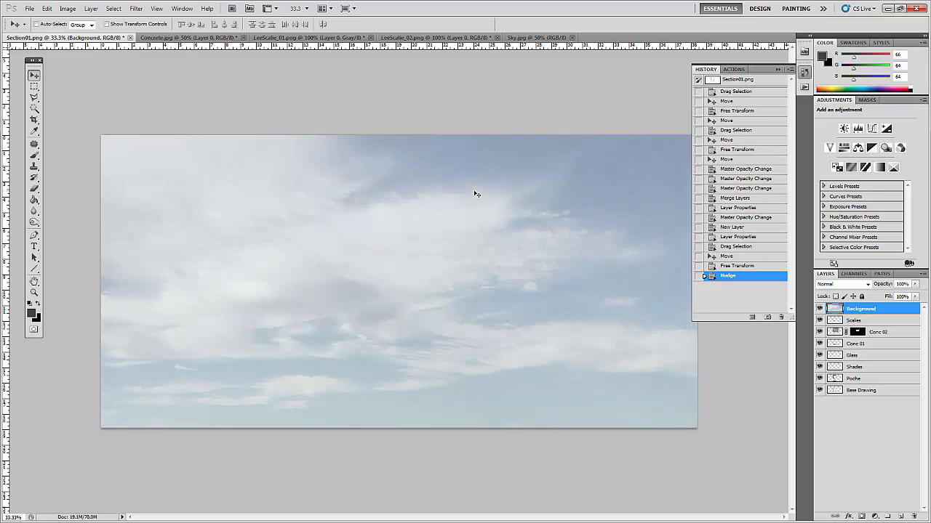
key(shift+Down)
key(shift+Down)
key(shift+Down)
key(shift+Down)
key(shift+Down)
key(shift+Down)
key(shift+Down)
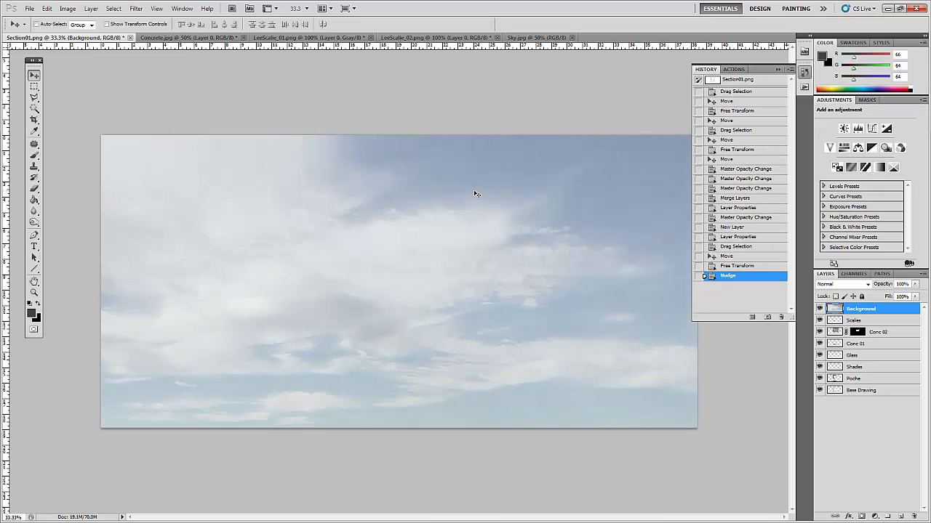
key(shift+Down)
key(shift+Down)
key(shift+Down)
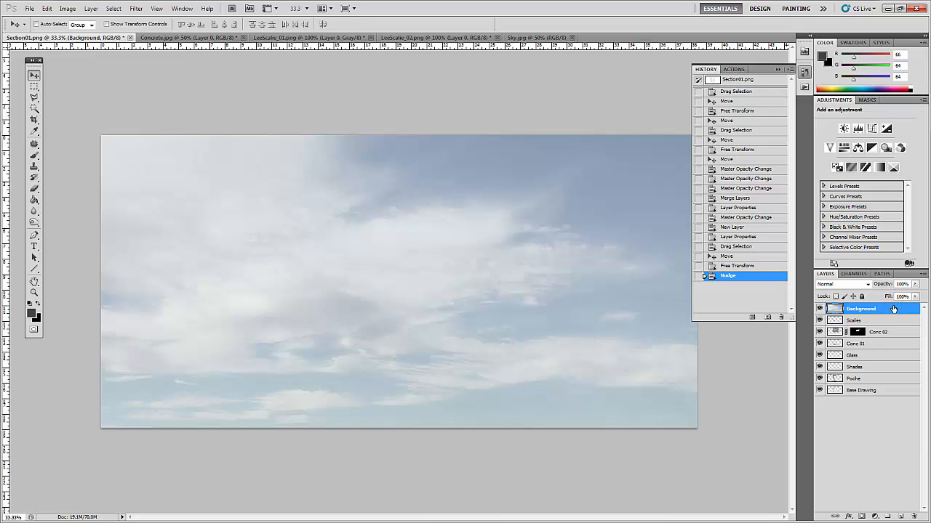
drag(894, 309, 893, 401)
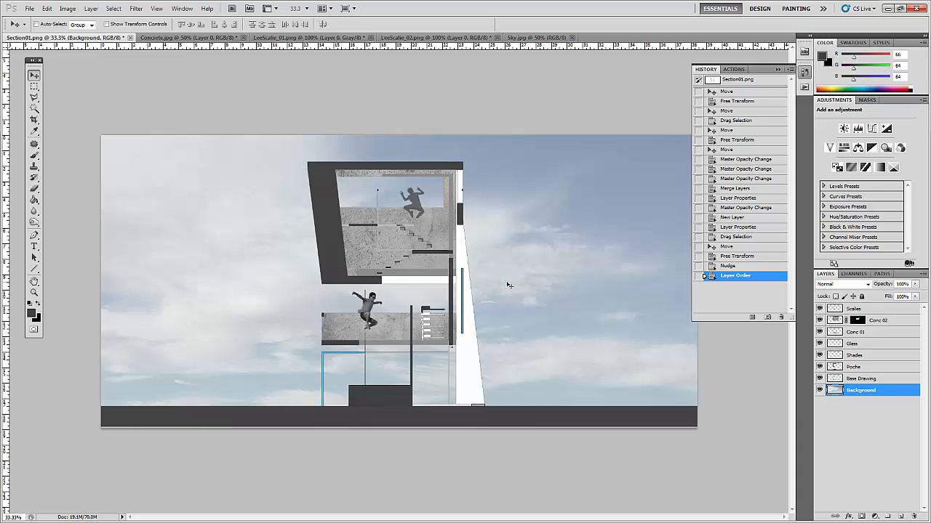
Fine-tune the sky's vertical position behind the section drawing in small increments.
key(Up)
key(Up)
key(Up)
key(Up)
key(Up)
key(Up)
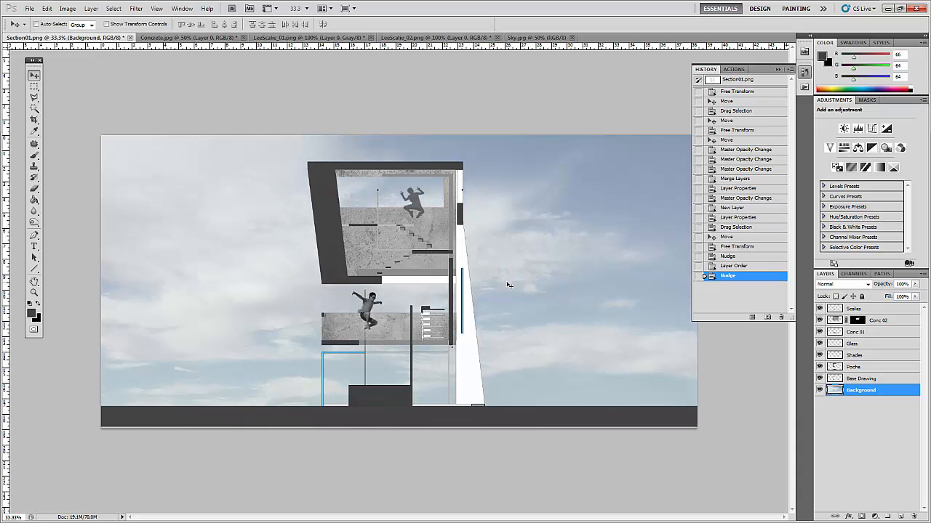
key(Up)
key(Up)
key(Up)
key(Up)
key(Up)
key(Up)
key(Up)
key(Up)
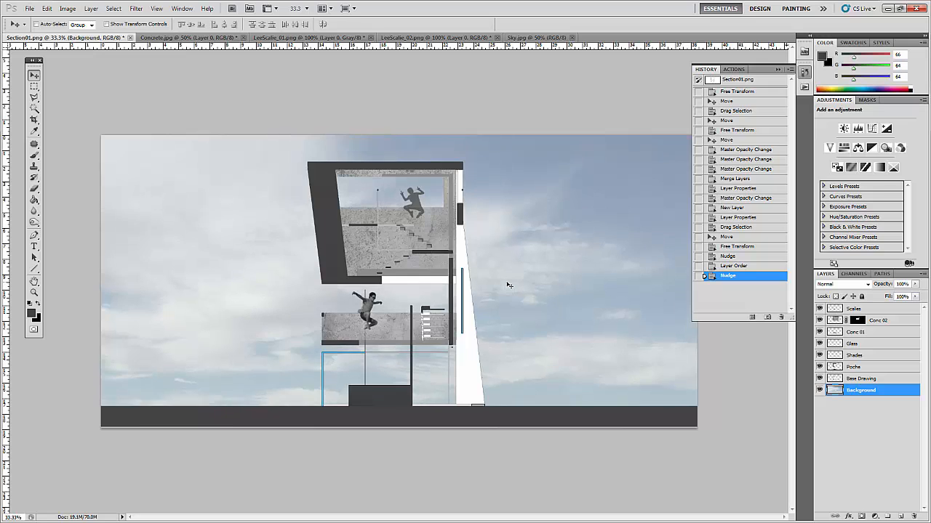
key(Up)
key(Up)
key(Up)
key(Up)
key(Up)
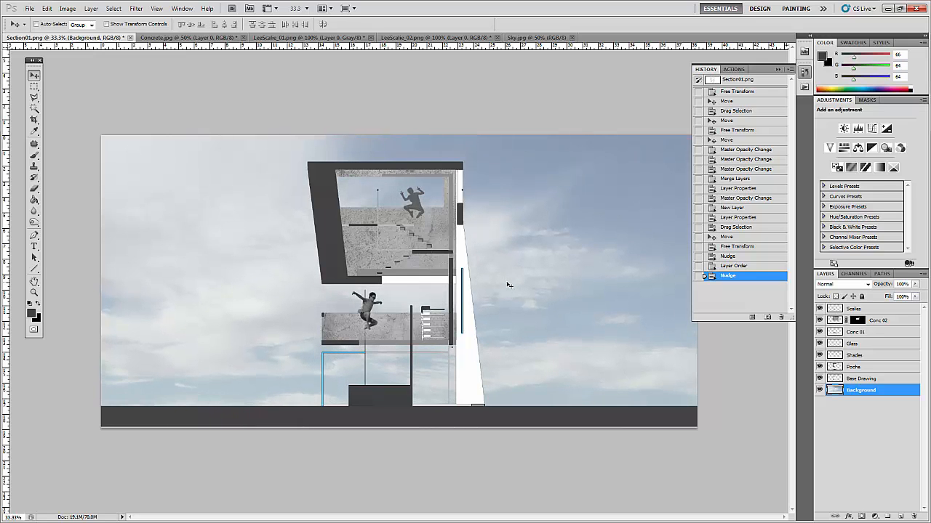
click(721, 398)
click(434, 7)
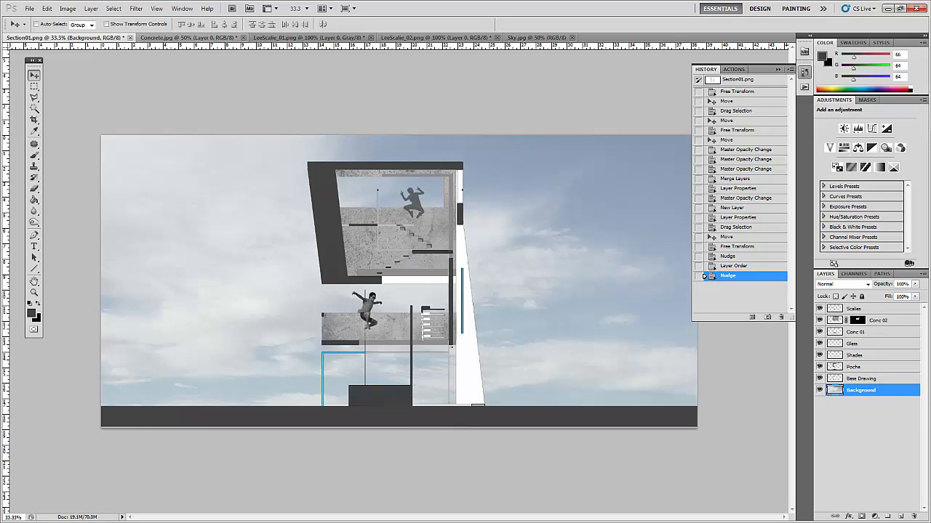
Apply a Gaussian Blur with a radius of 4 pixels to the sky on the Background layer.
click(136, 9)
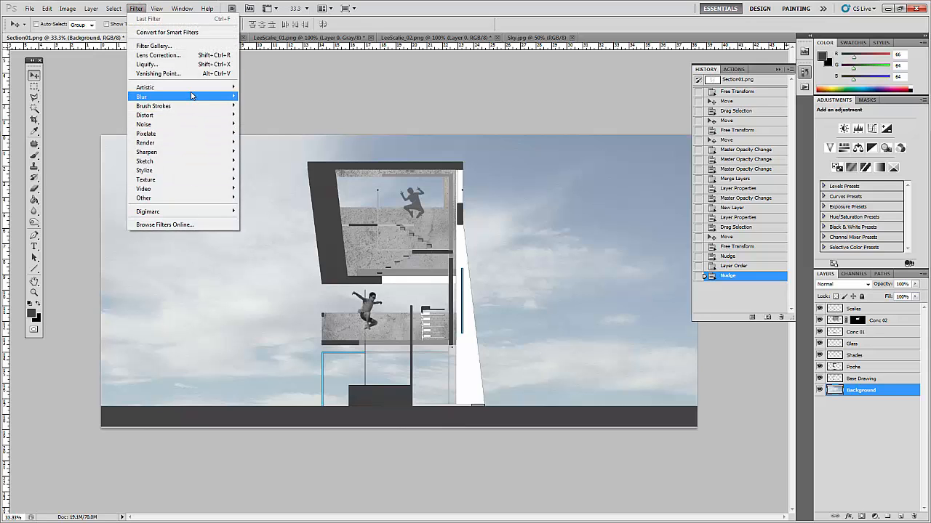
mouse_move(189, 97)
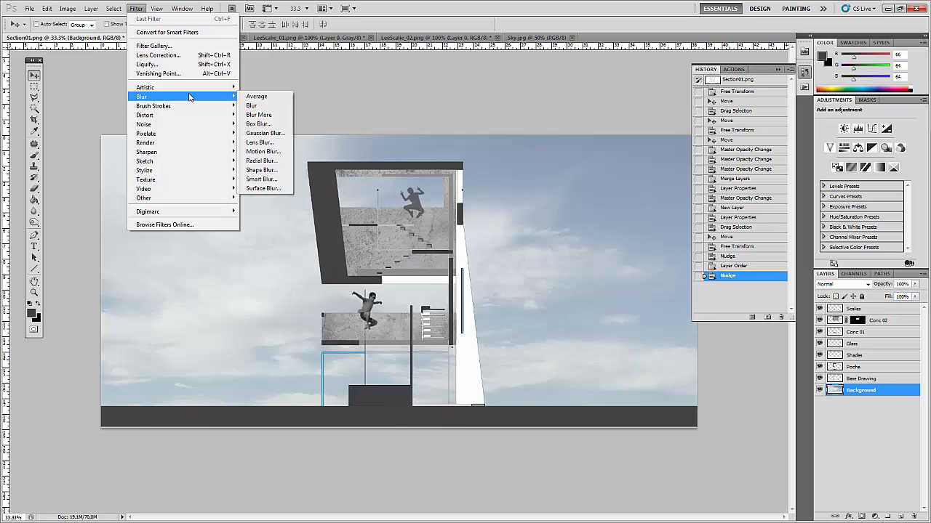
click(275, 134)
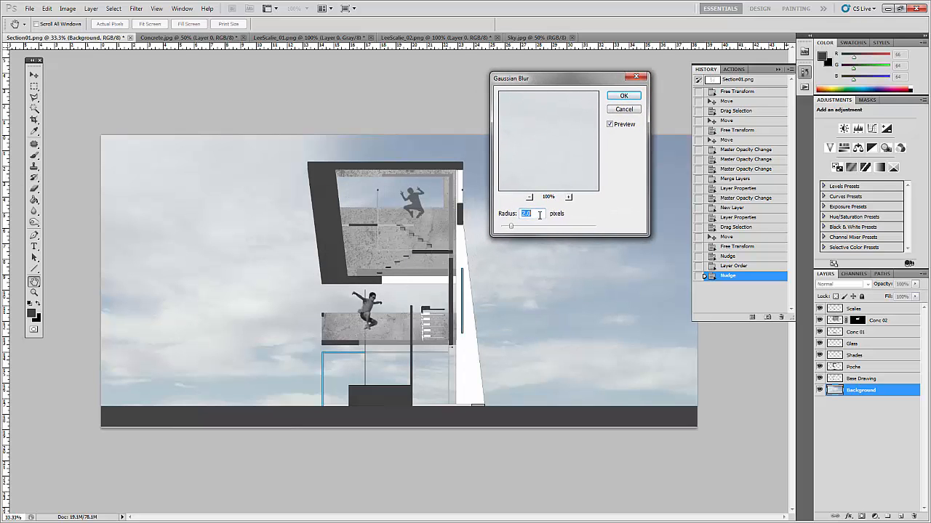
text(4)
click(634, 97)
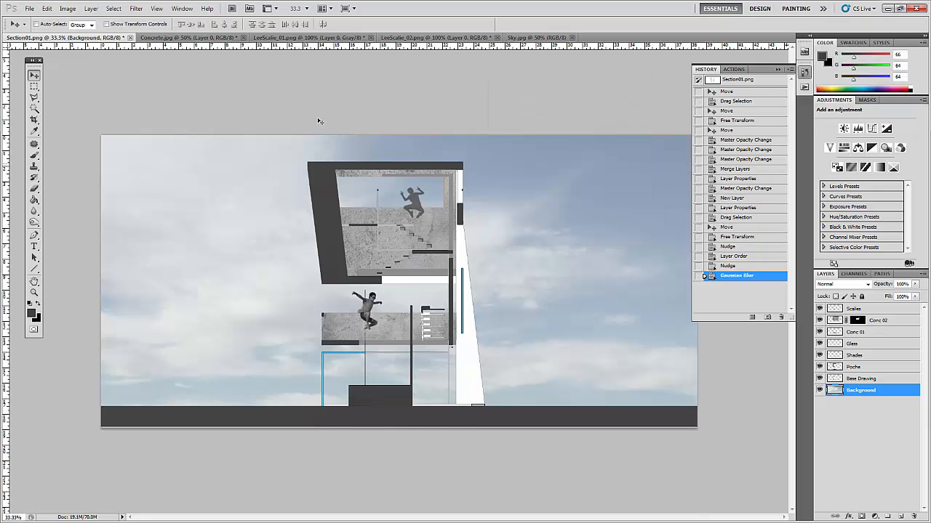
Apply a horizontal Motion Blur with a distance of 40 pixels to the sky on the Background layer.
click(136, 8)
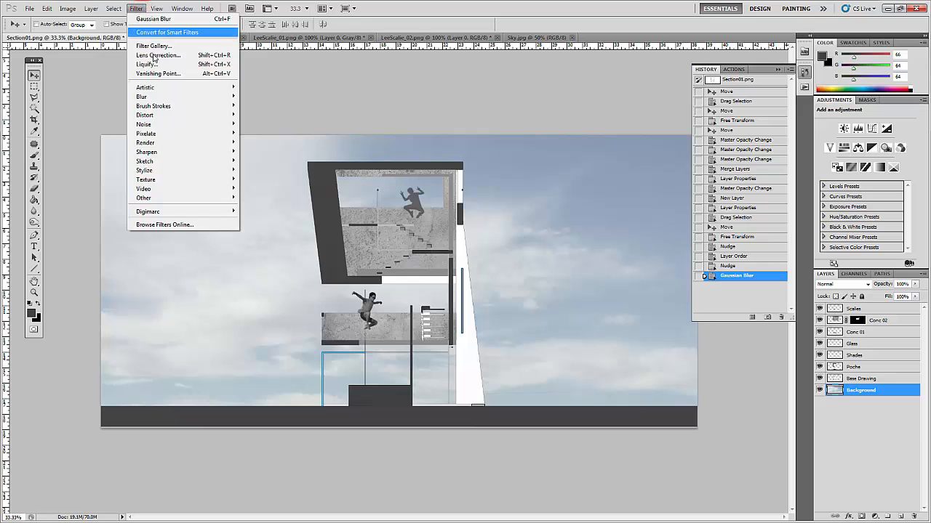
mouse_move(150, 99)
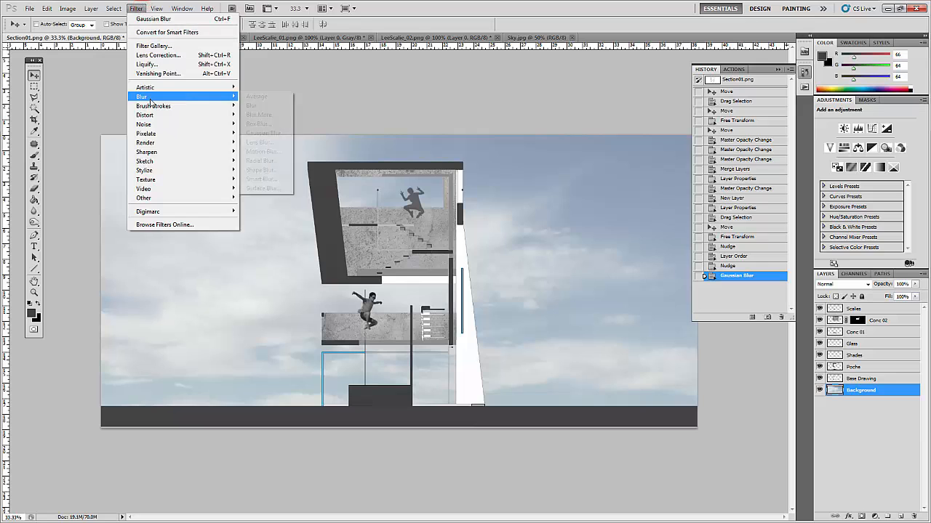
click(279, 151)
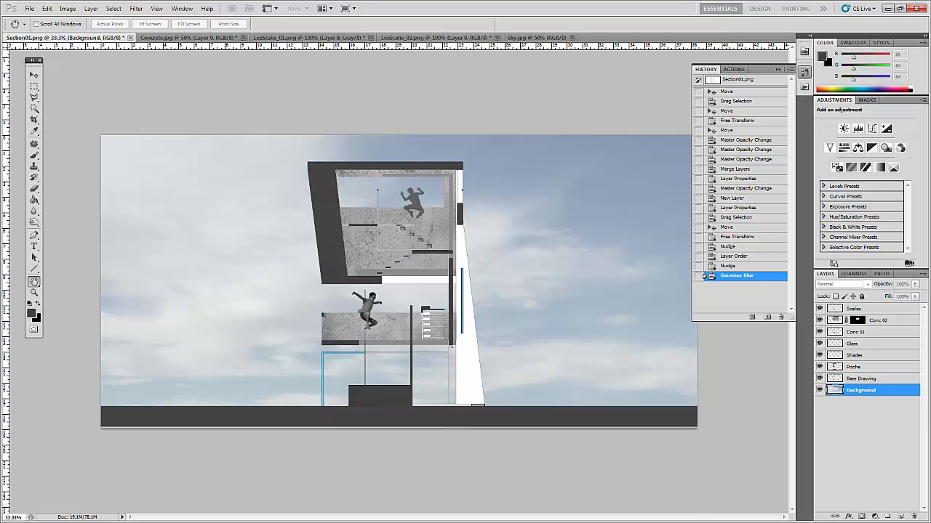
drag(446, 123, 591, 83)
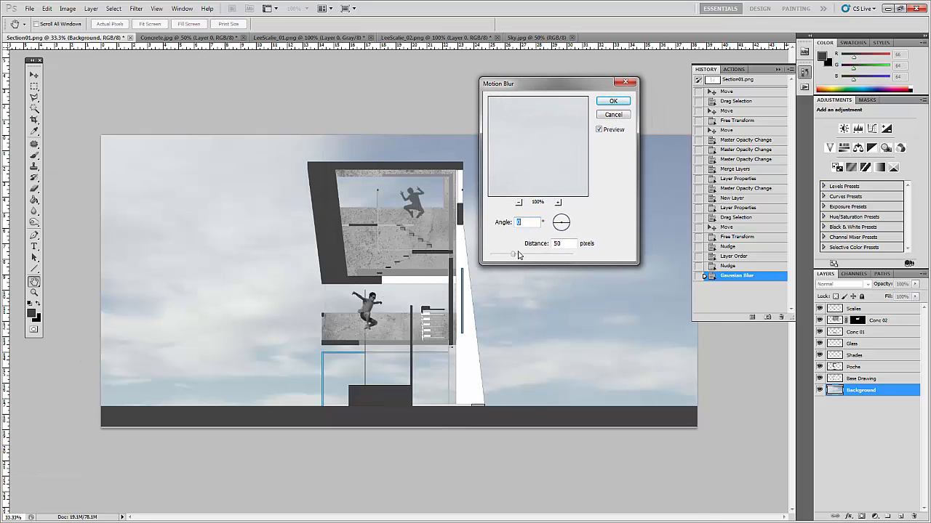
double_click(565, 243)
text(40)
click(615, 103)
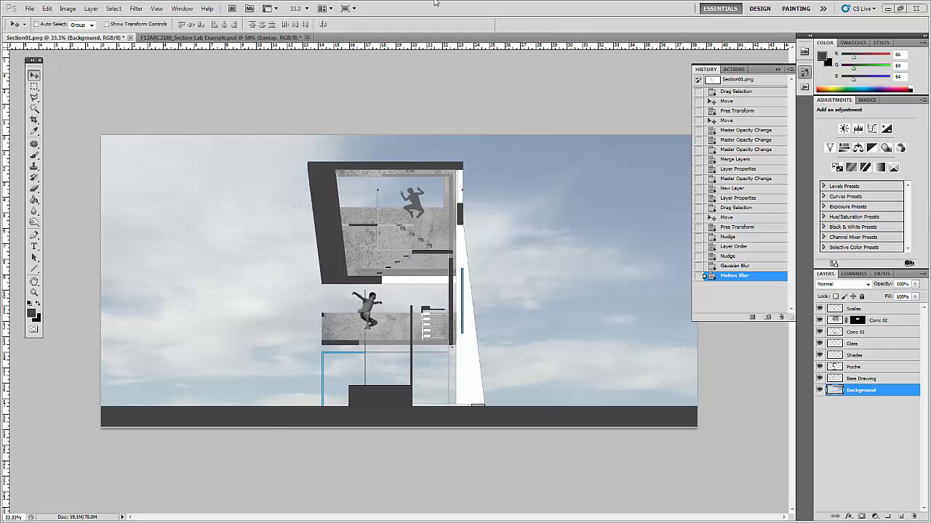
Add a new layer above Scalies at the top of the layer order and name it Sun.
key(ctrl+plus)
key(ctrl+plus)
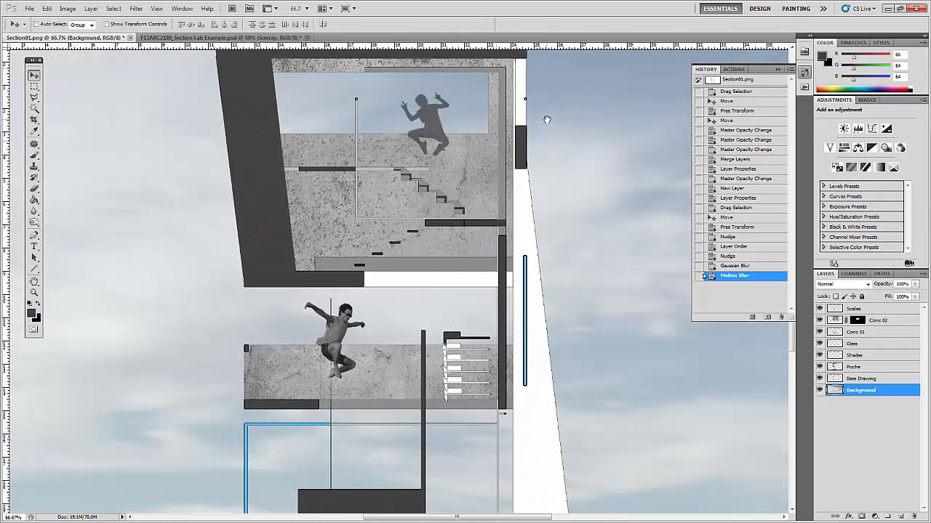
drag(546, 118, 468, 227)
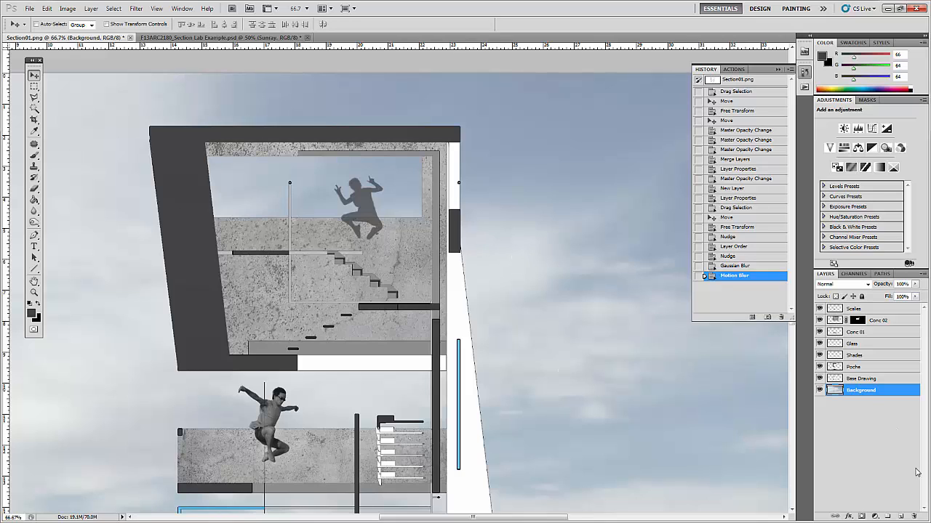
click(890, 456)
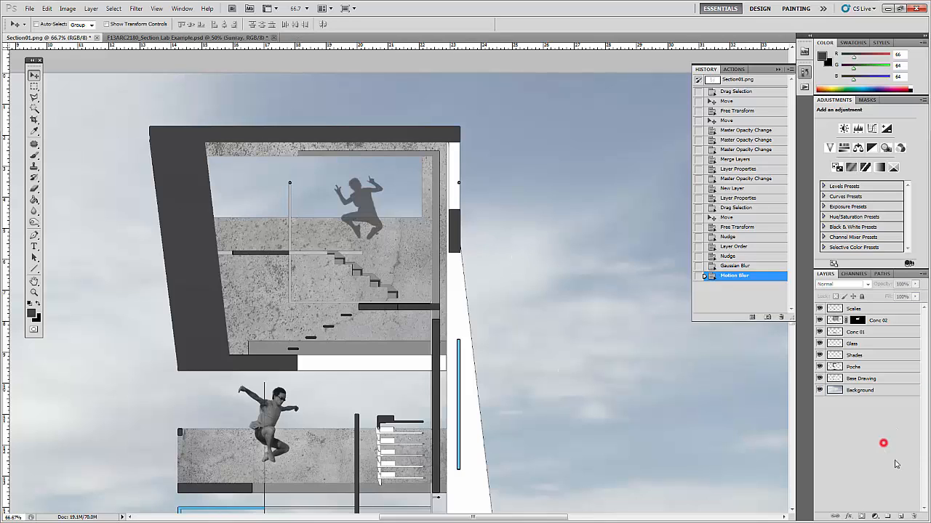
click(901, 515)
double_click(854, 309)
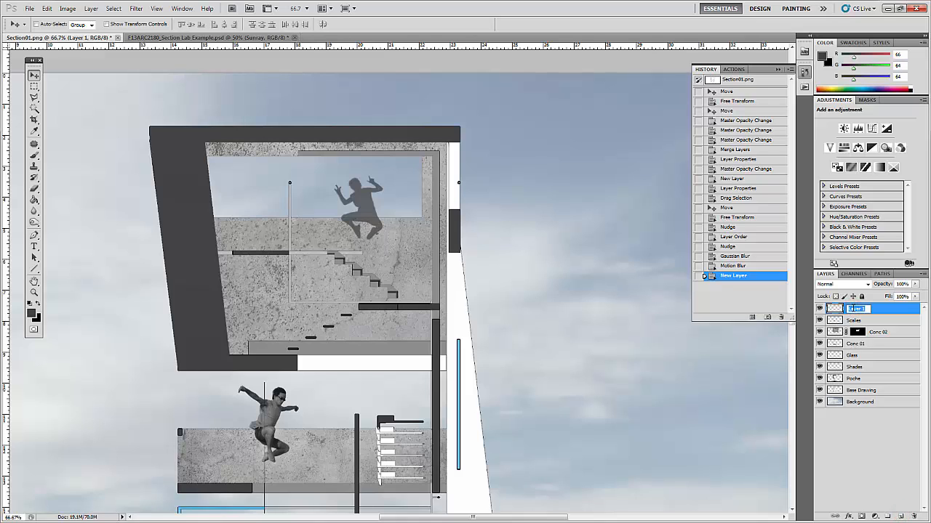
text(Sun)
key(Return)
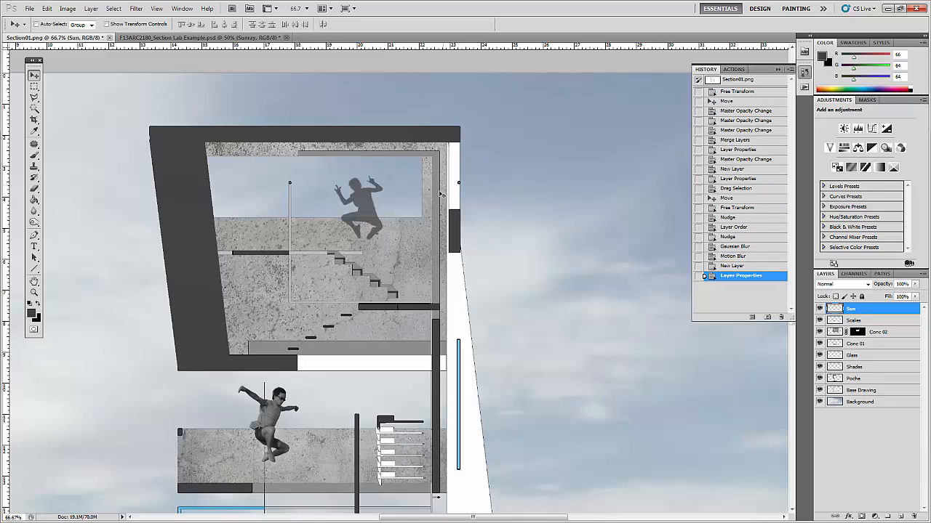
Outline a slanted sun-ray selection with the Polygonal Lasso from the upper-right wall opening down to the wall behind the stairs.
drag(440, 210, 430, 194)
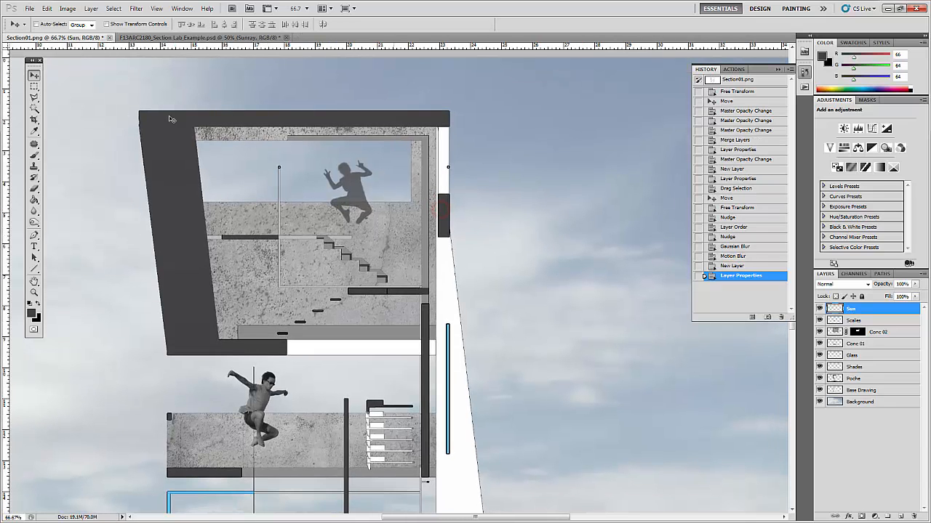
click(35, 97)
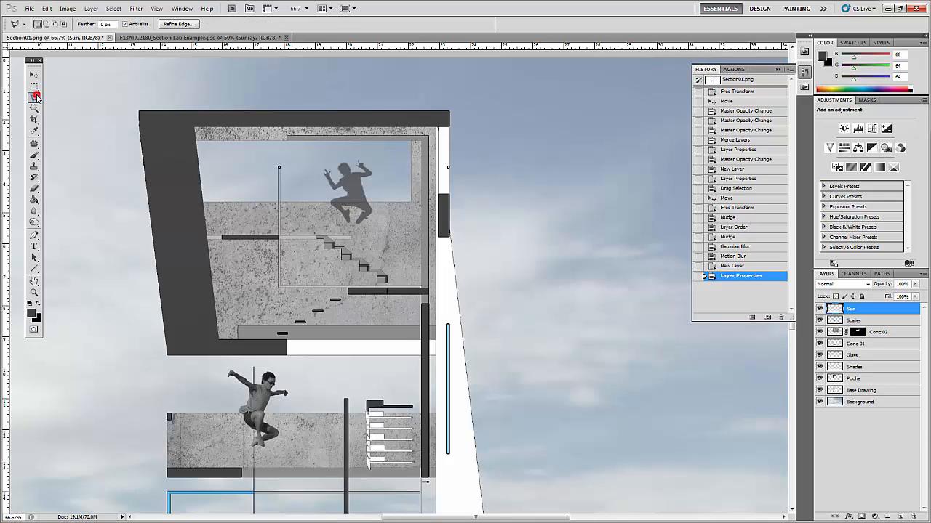
click(76, 106)
click(448, 127)
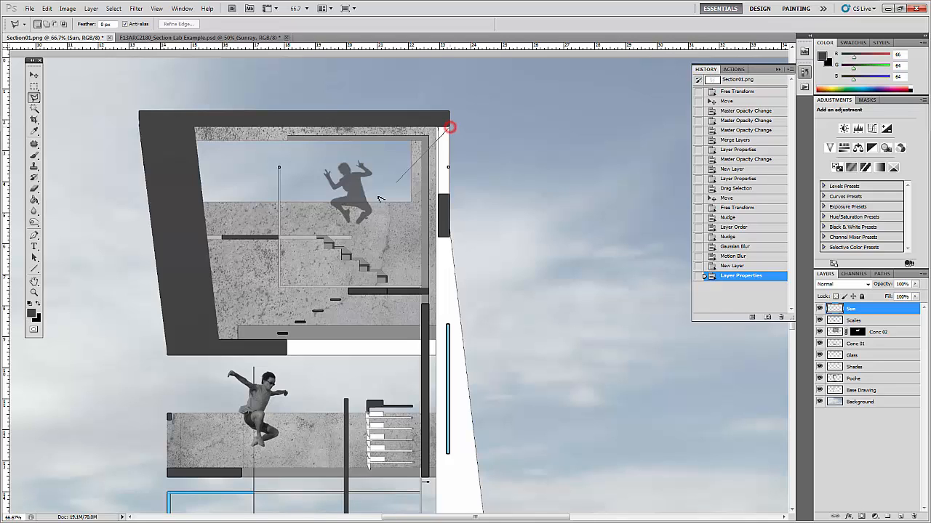
click(300, 231)
click(299, 311)
click(450, 126)
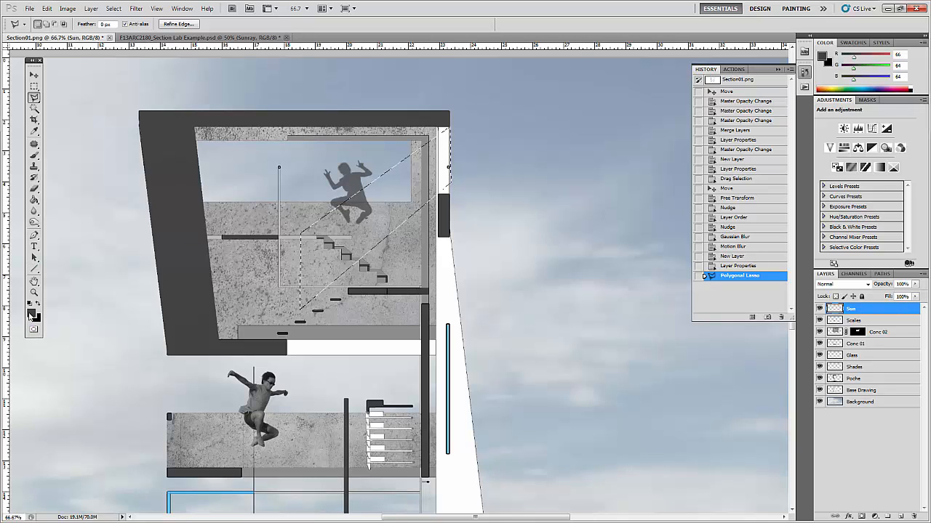
Set the foreground colour to a pale yellow, R 255, G 254, B 155.
click(30, 313)
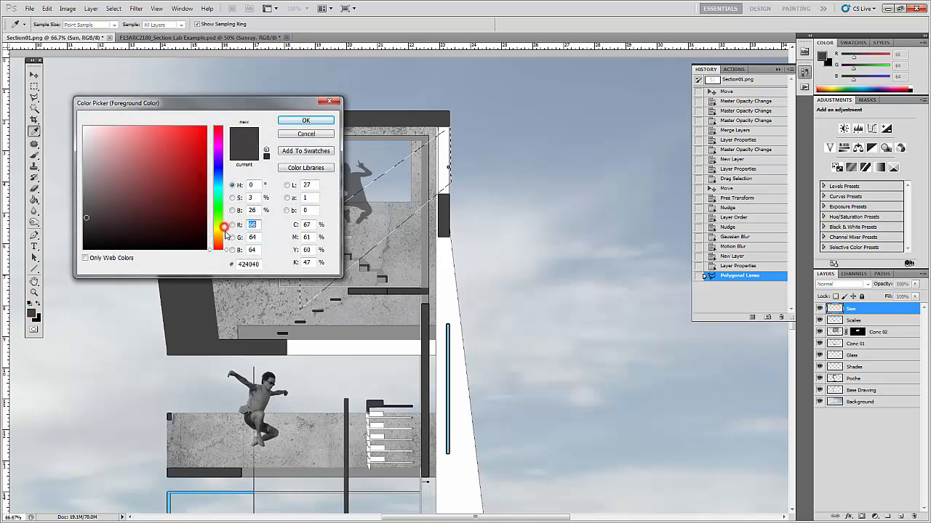
drag(221, 227, 220, 232)
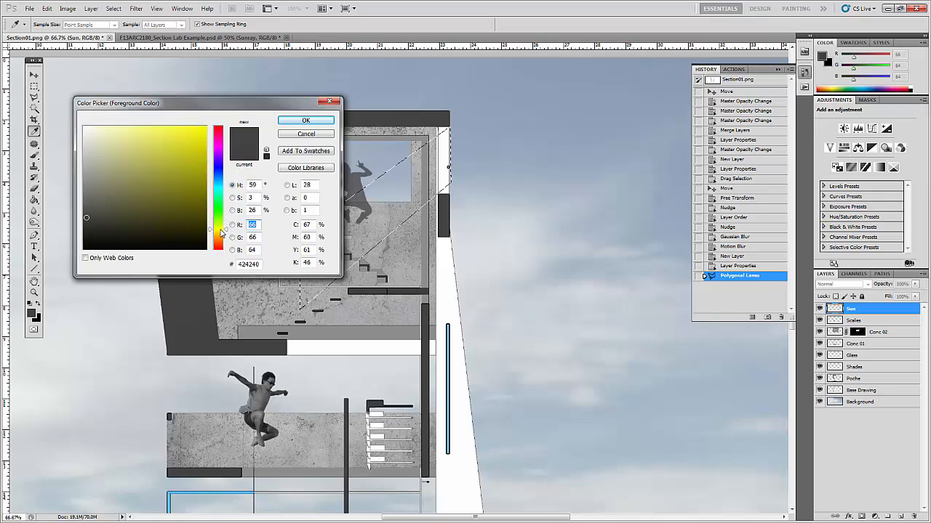
drag(174, 128, 132, 126)
click(141, 129)
click(305, 121)
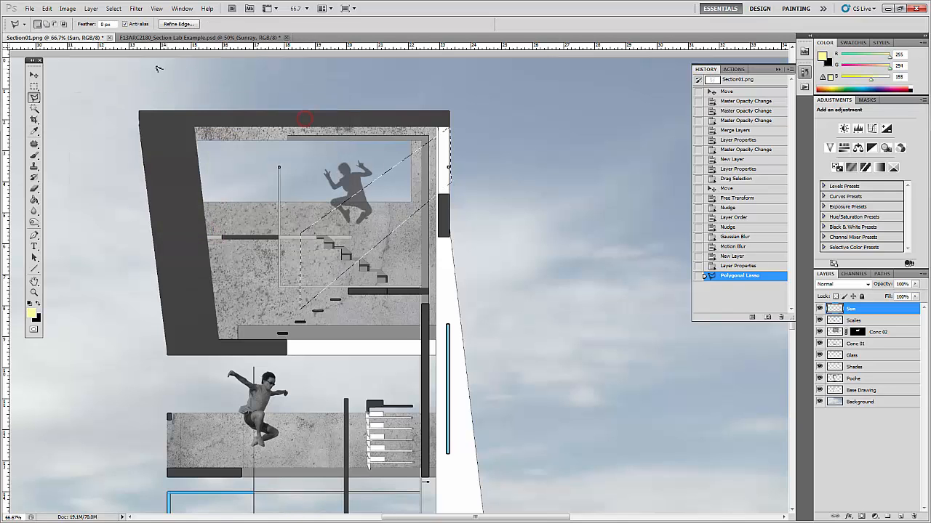
Set up a soft round brush with 0% hardness, a size of about 88 px and 15% opacity.
click(33, 158)
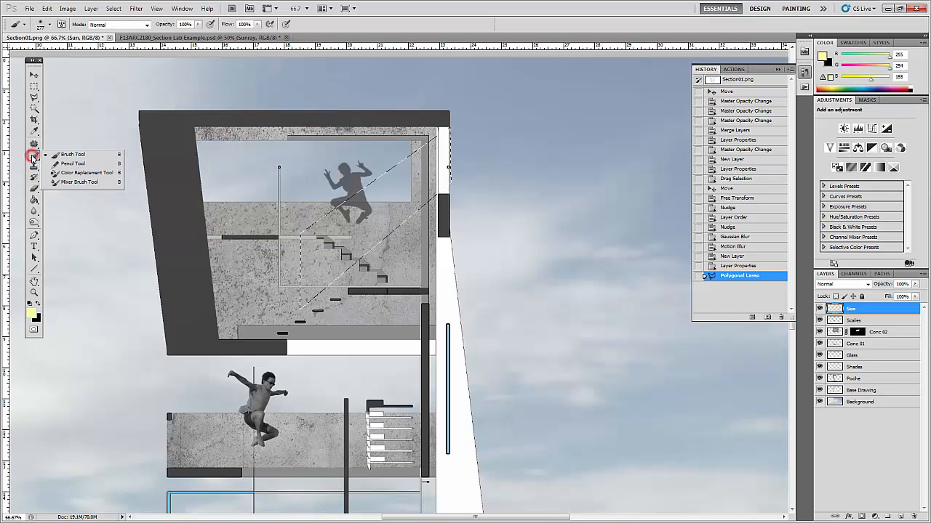
click(82, 160)
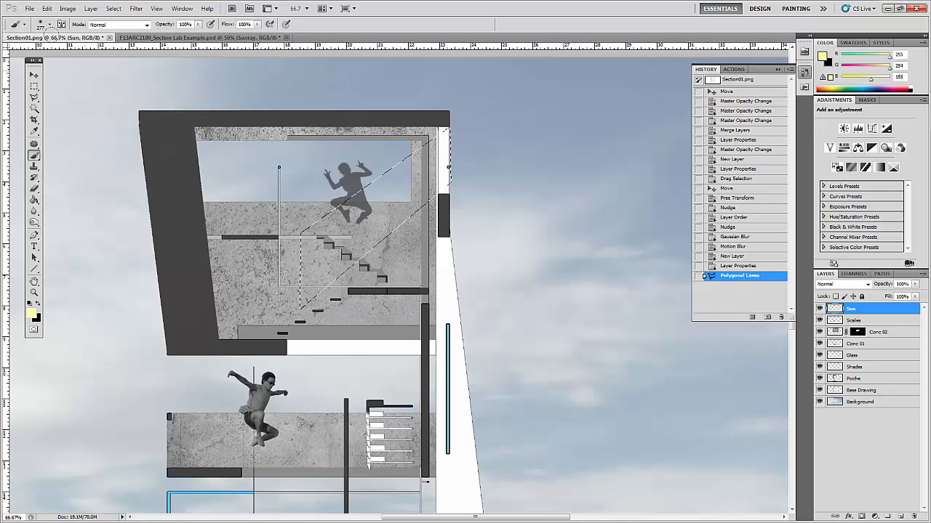
click(49, 26)
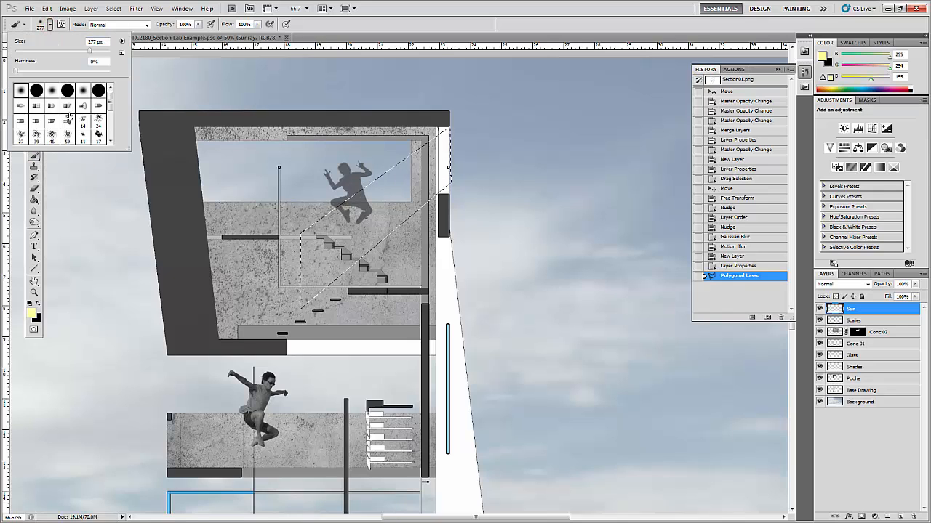
click(54, 91)
click(24, 88)
mouse_move(91, 51)
mouse_down()
mouse_move(43, 52)
mouse_move(58, 52)
mouse_up()
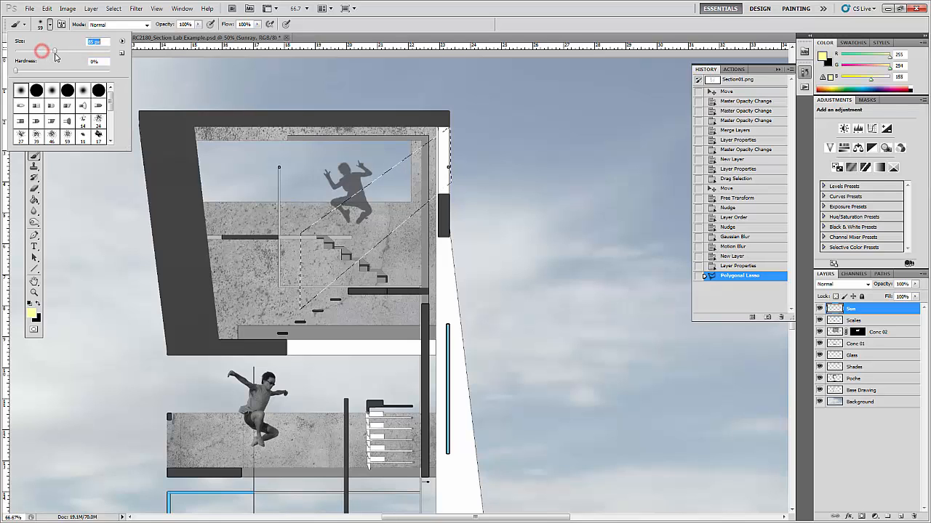
click(197, 26)
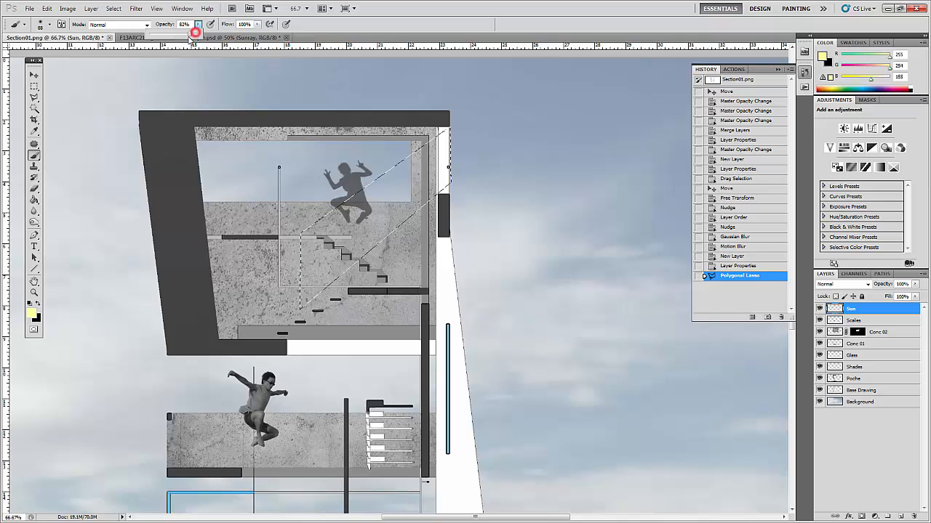
mouse_move(194, 34)
mouse_down()
mouse_move(178, 37)
mouse_move(194, 42)
mouse_move(156, 36)
mouse_up()
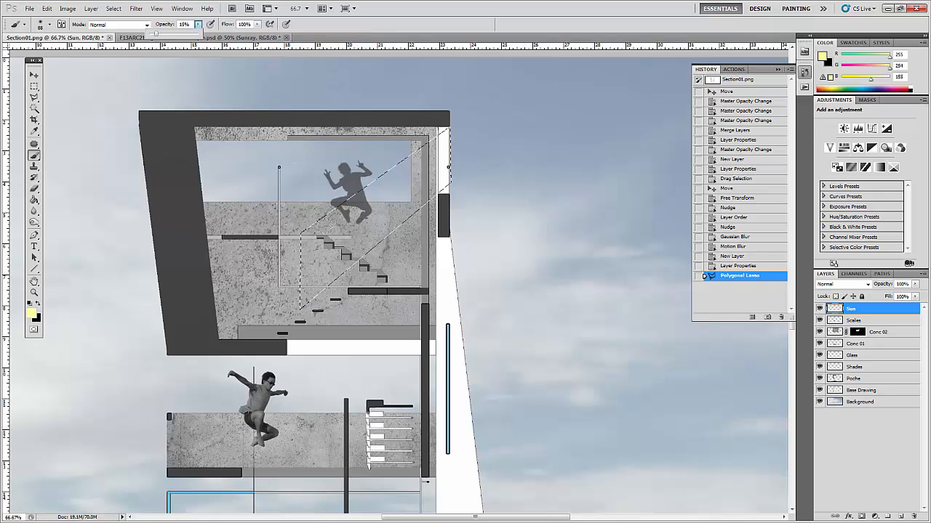
Brush overlapping pale yellow strokes through the selected ray shape on the Sun layer, building up the light along the beam.
drag(316, 282, 331, 264)
drag(426, 196, 442, 179)
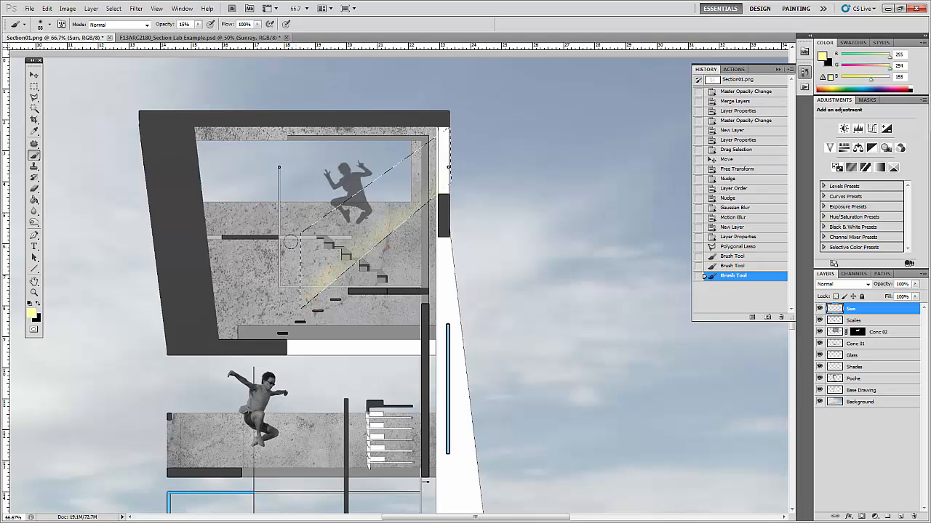
click(291, 242)
drag(295, 243, 329, 208)
drag(452, 115, 453, 113)
drag(403, 162, 458, 122)
drag(440, 147, 374, 175)
drag(430, 174, 445, 142)
drag(397, 196, 330, 243)
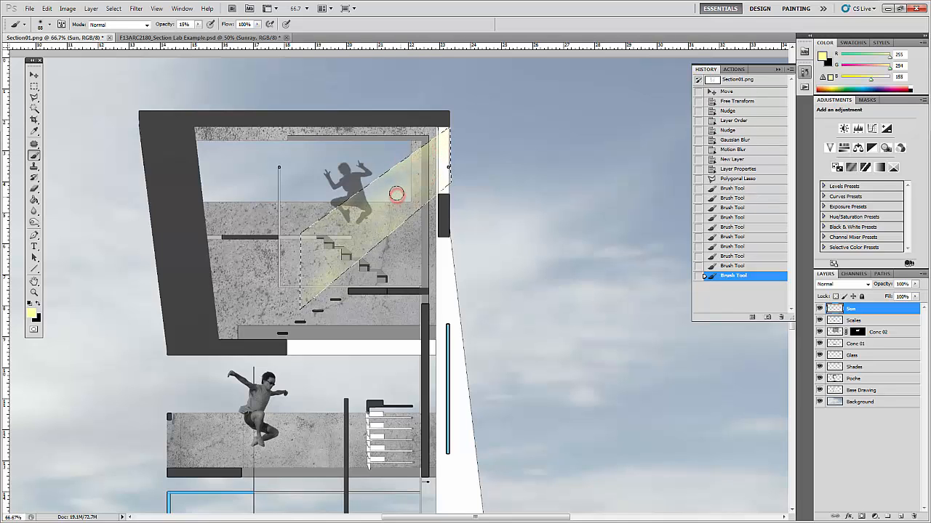
mouse_move(378, 208)
mouse_down()
mouse_move(336, 242)
mouse_move(360, 232)
mouse_up()
drag(305, 271, 302, 275)
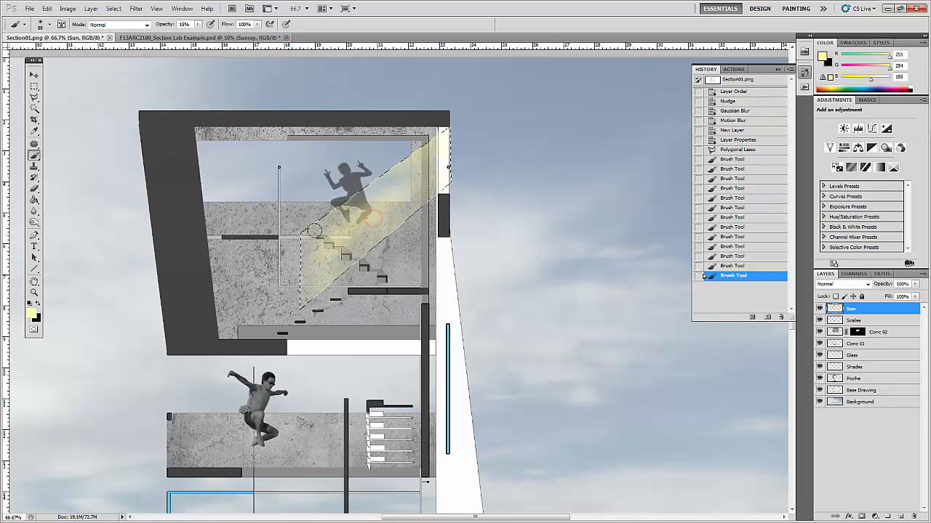
mouse_move(318, 235)
mouse_down()
mouse_move(341, 248)
mouse_move(447, 143)
mouse_up()
mouse_move(429, 172)
mouse_down()
mouse_move(444, 152)
mouse_move(390, 179)
mouse_move(389, 199)
mouse_up()
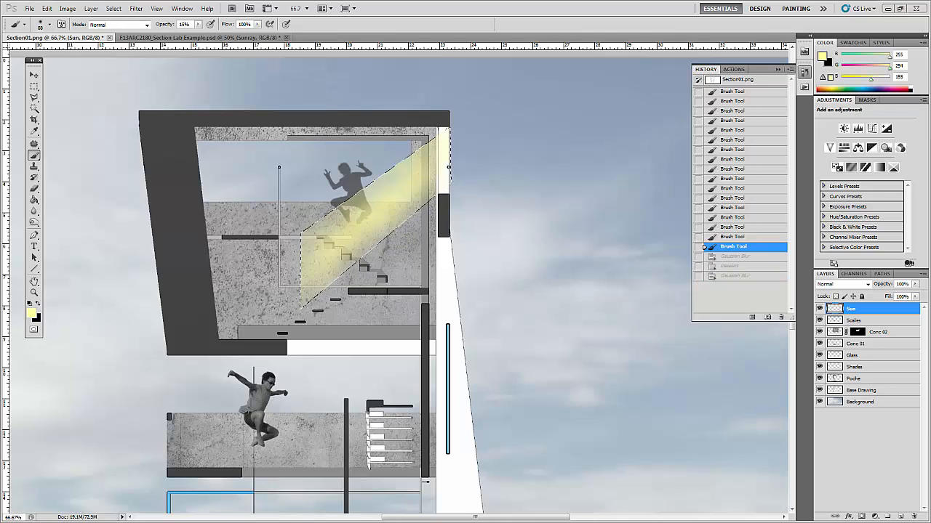
Apply a Gaussian Blur with a radius of 15 pixels to the painted ray inside the selection.
click(136, 9)
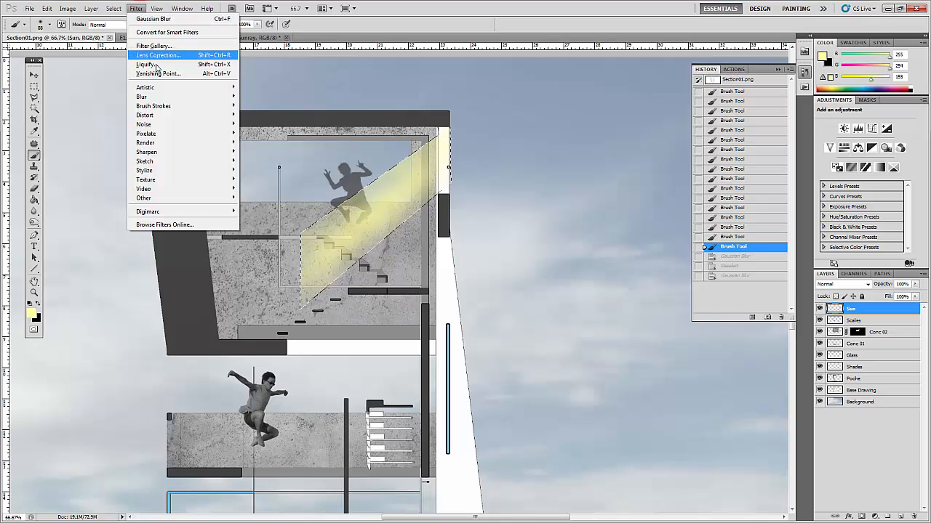
mouse_move(160, 96)
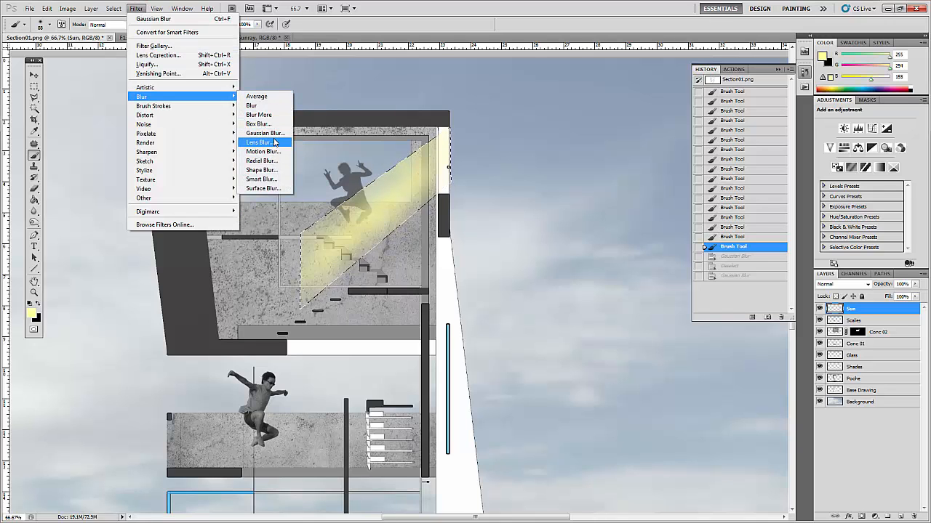
click(265, 133)
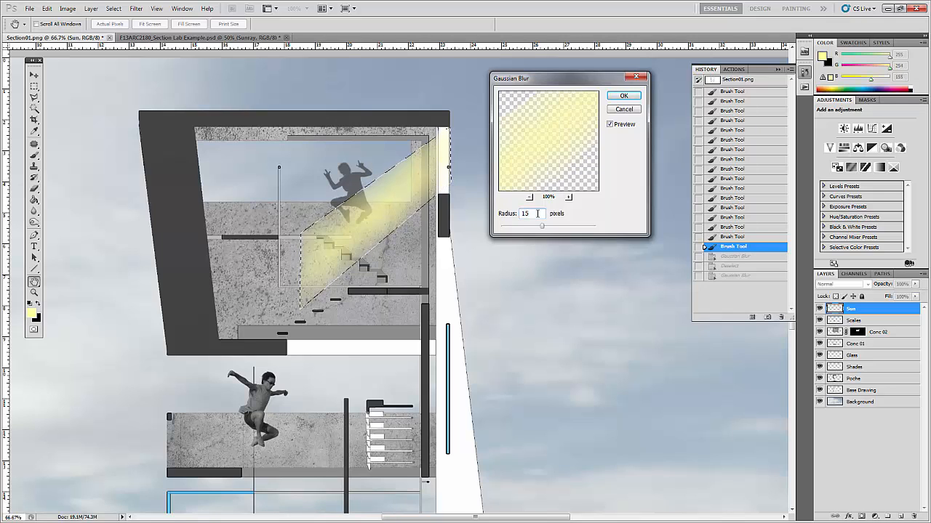
click(624, 97)
key(b)
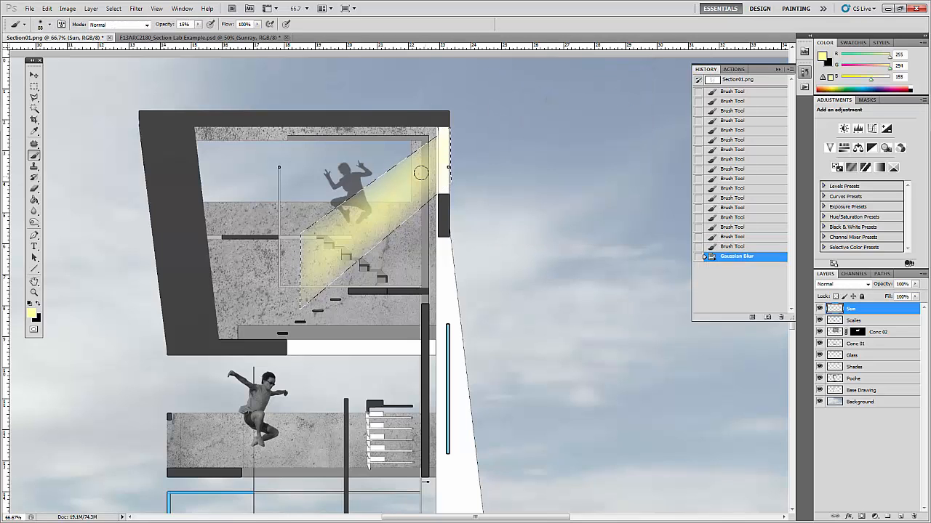
Deselect the ray shape and repeat the same Gaussian Blur on the Sun layer to soften its outer edges.
key(ctrl+d)
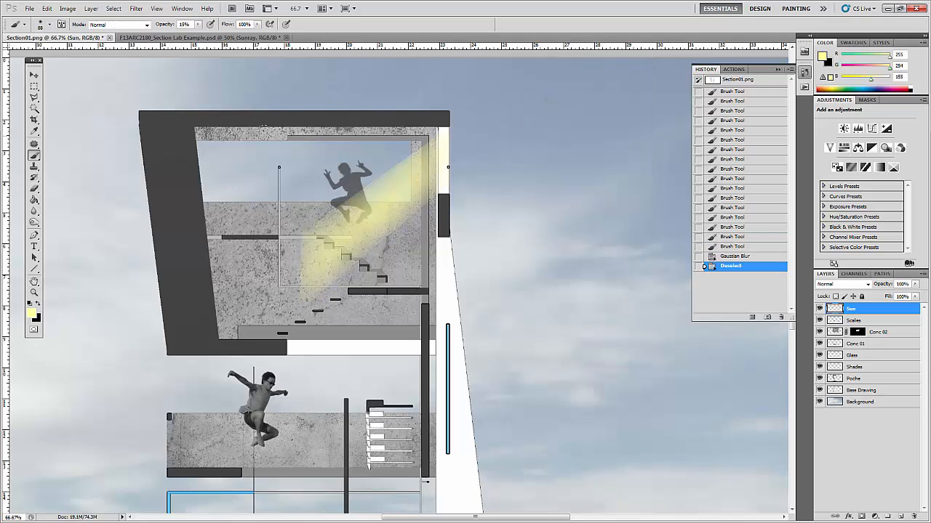
click(131, 9)
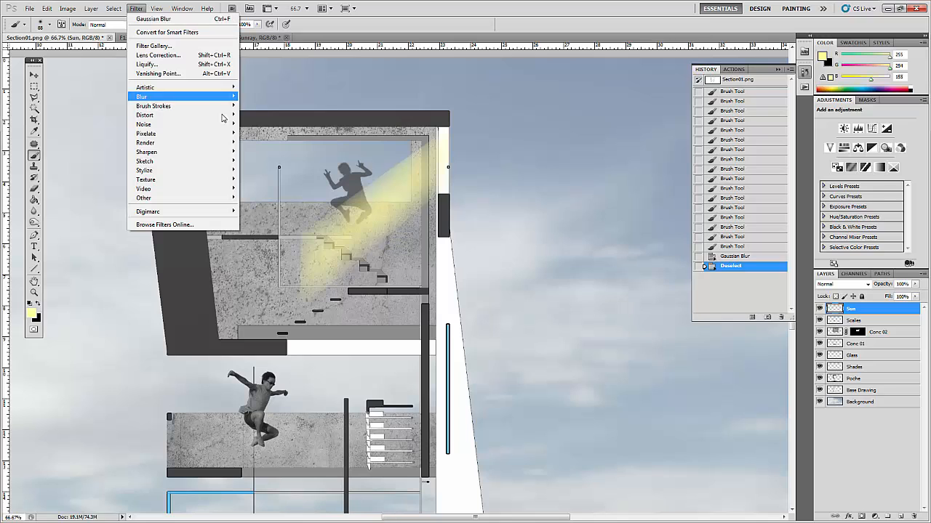
click(200, 22)
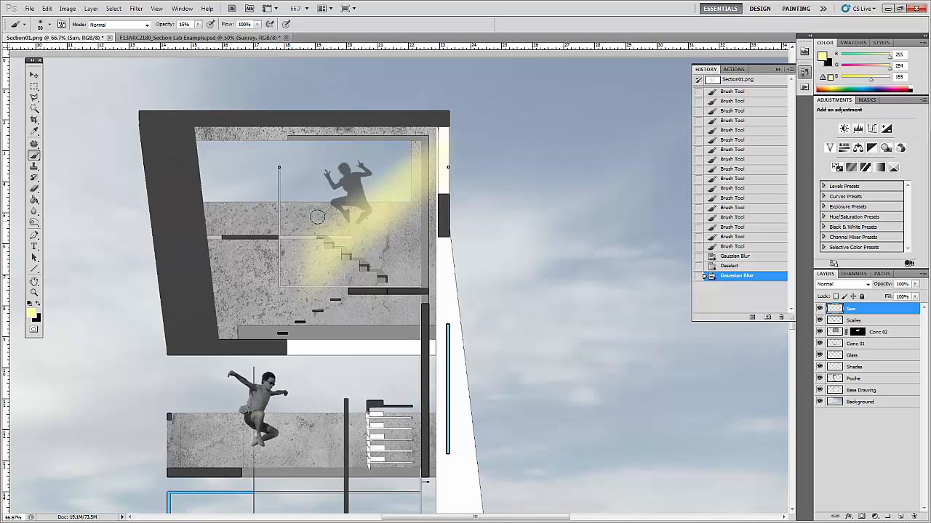
Set up a soft round eraser with 17% opacity and a size of 80 px.
key(e)
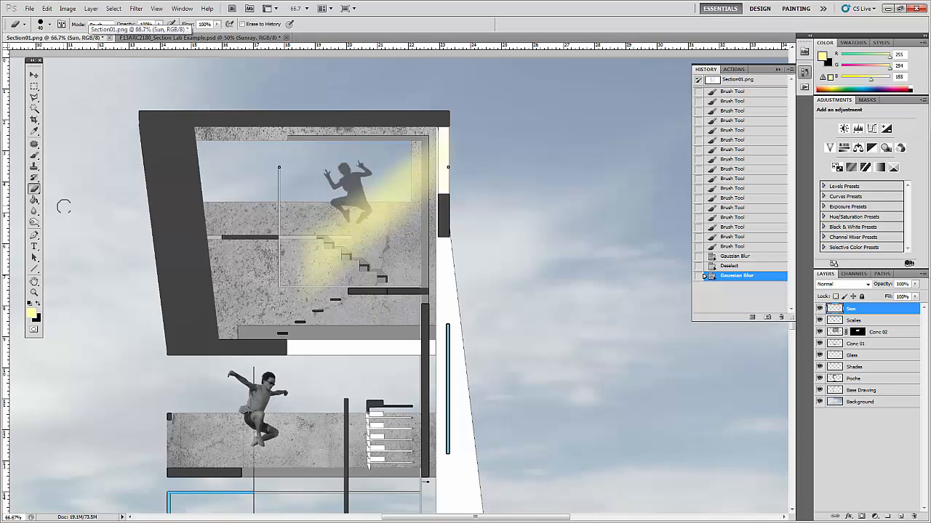
click(34, 189)
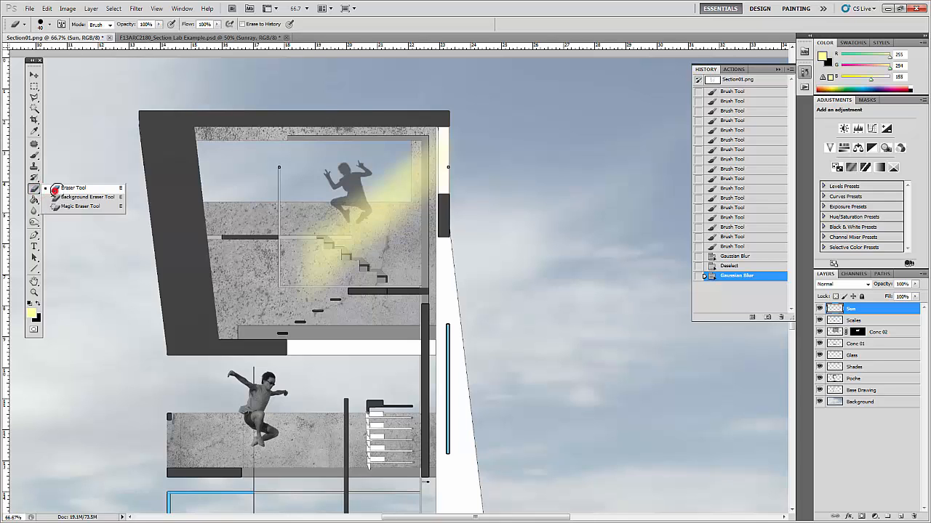
click(57, 188)
click(159, 24)
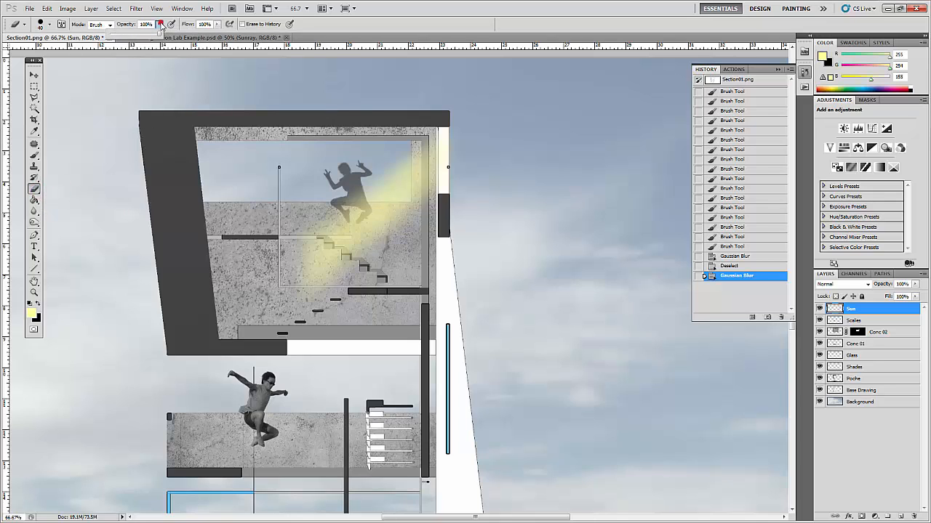
drag(128, 35, 117, 35)
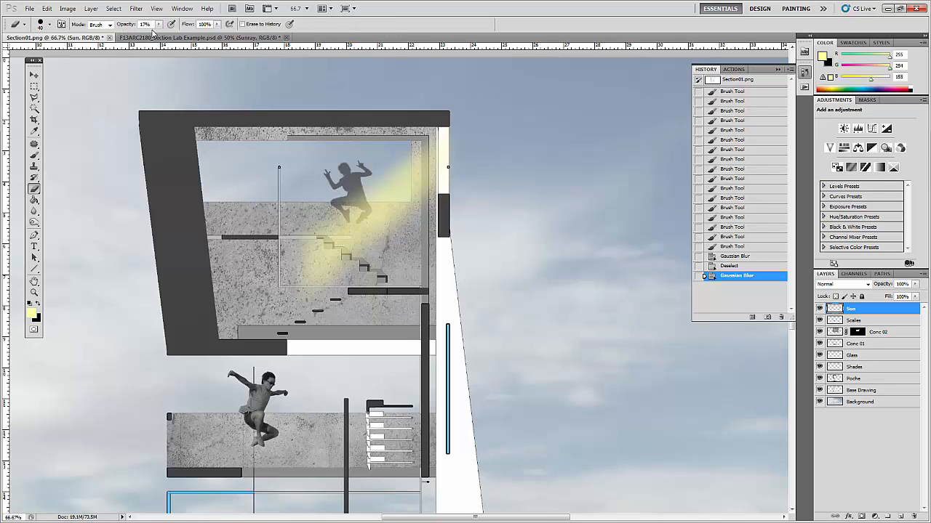
click(48, 24)
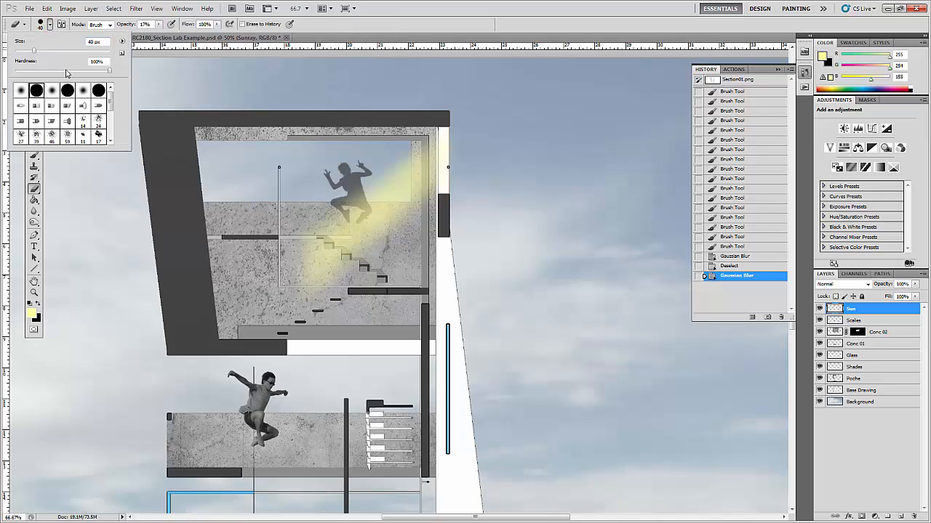
click(53, 89)
click(338, 31)
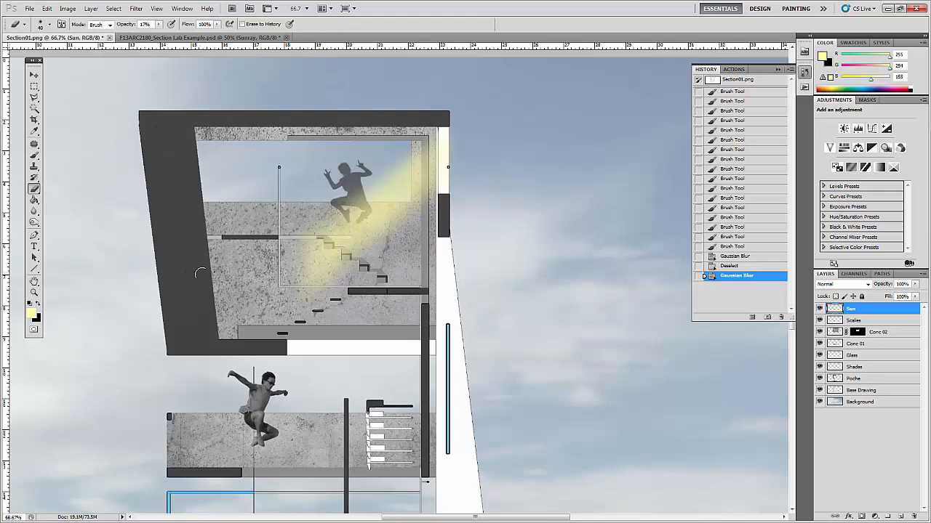
key(bracketright)
key(bracketright)
Lightly erase the ray's lower end over the stairs and its upper and lower edges so the beam fades out.
click(292, 284)
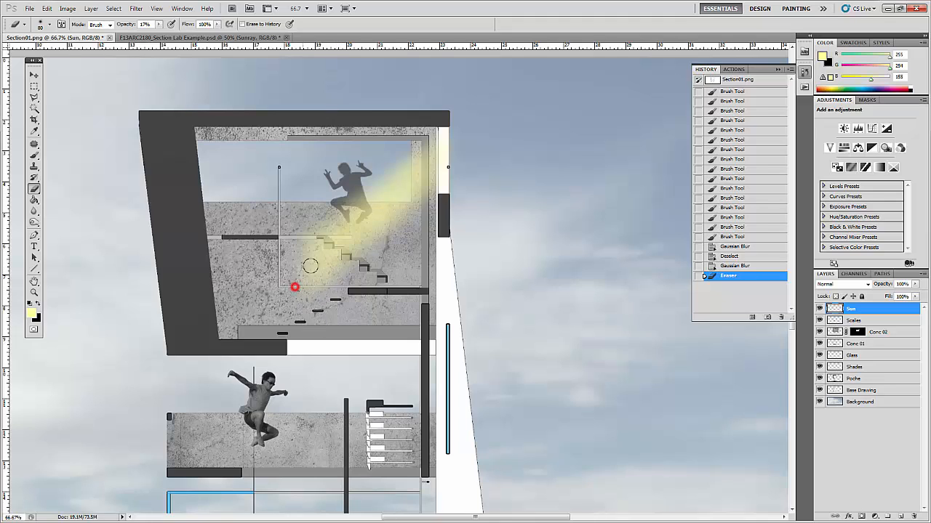
click(309, 270)
click(314, 247)
drag(300, 257, 271, 279)
drag(302, 285, 289, 320)
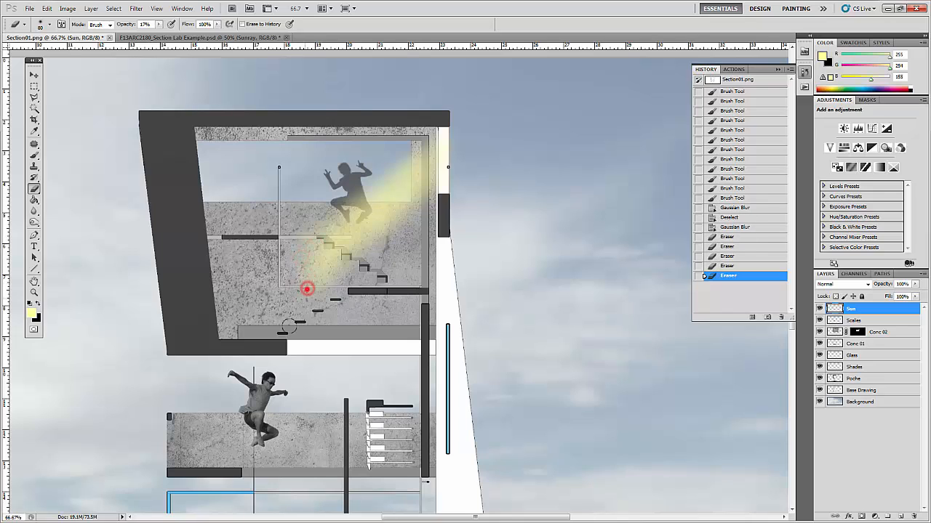
mouse_move(341, 272)
mouse_down()
mouse_move(378, 243)
mouse_move(360, 233)
mouse_up()
click(324, 293)
click(382, 181)
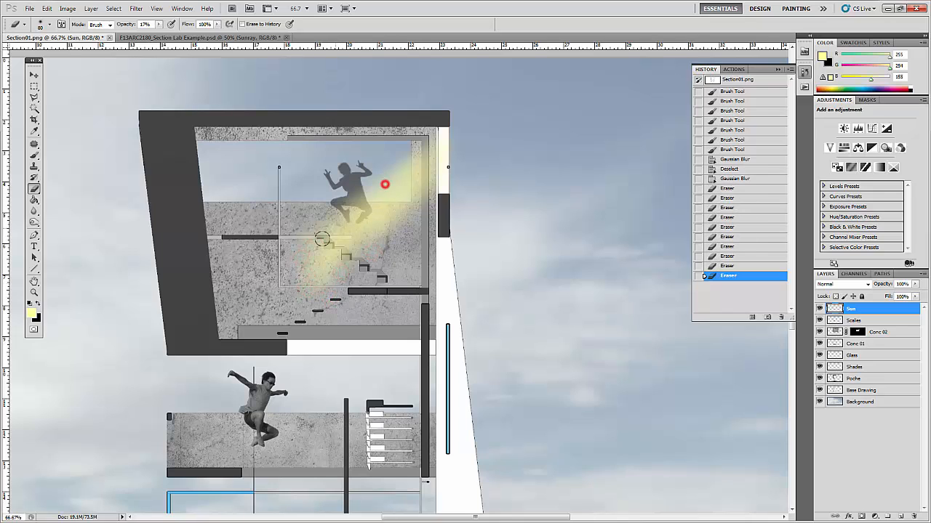
click(353, 191)
click(279, 248)
click(412, 167)
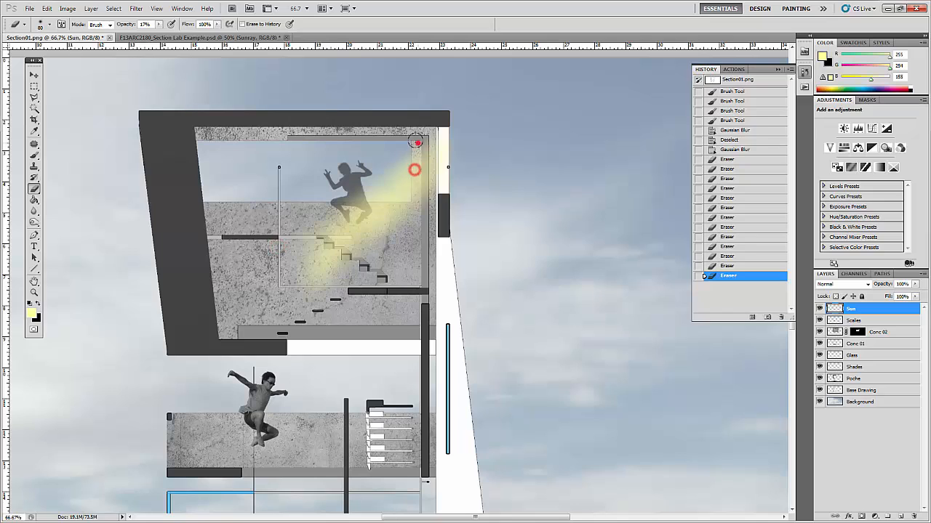
click(417, 141)
click(421, 208)
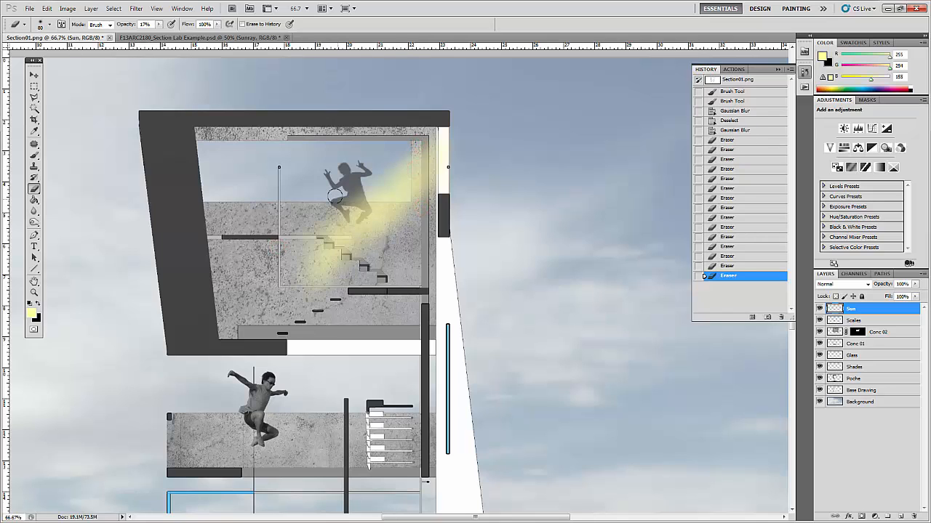
Dab more light eraser strokes over the sun ray around the stairs and the jumping silhouette to soften the beam further.
click(312, 269)
click(328, 282)
click(314, 221)
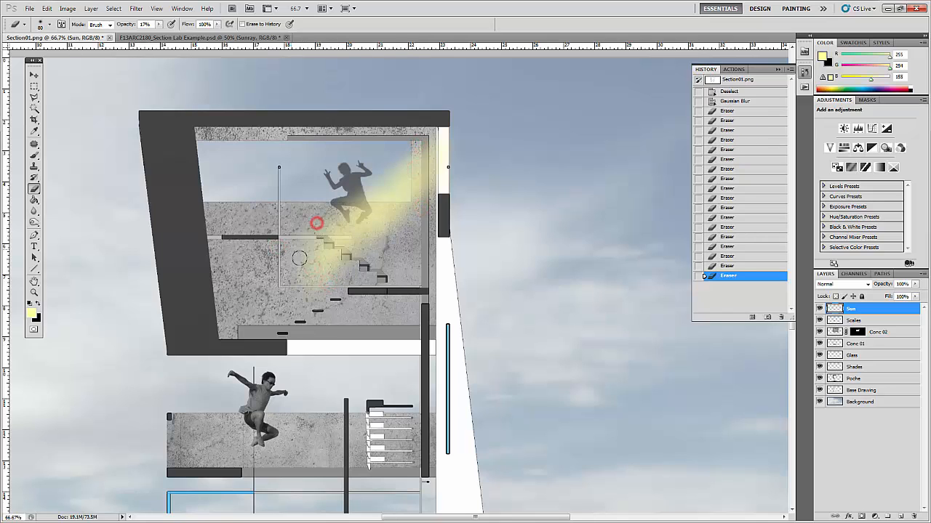
click(327, 266)
click(330, 251)
click(354, 226)
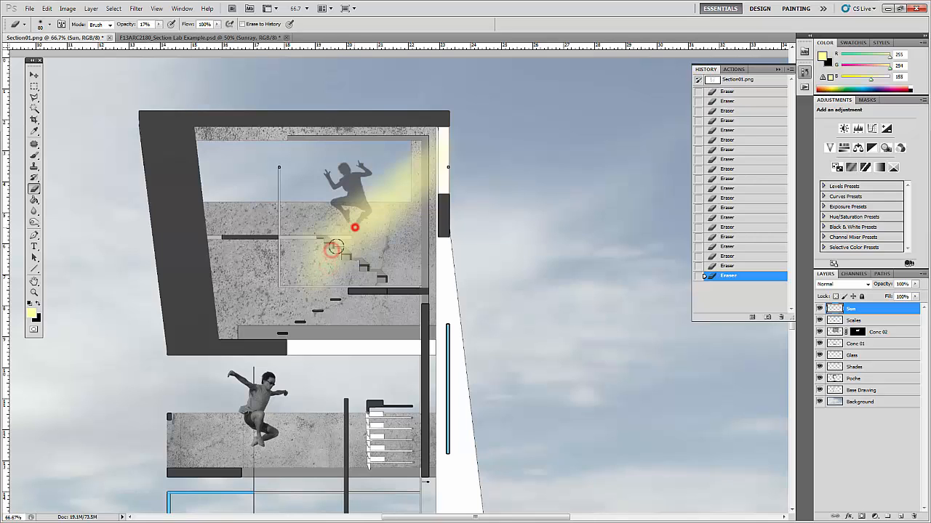
click(315, 274)
click(365, 226)
click(371, 213)
click(379, 190)
click(359, 208)
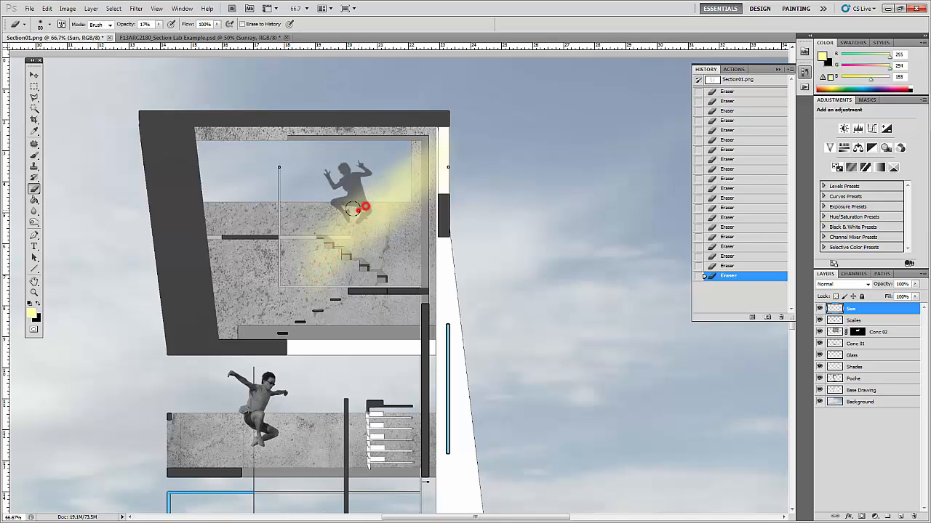
click(356, 211)
Lower the Sun layer's opacity to 63%.
scroll(339, 232, down, 1)
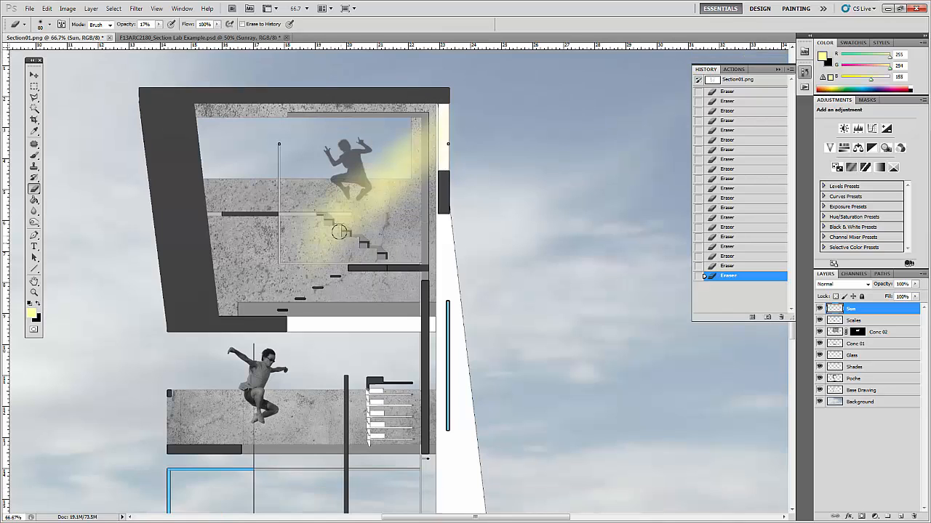
scroll(464, 119, up, 1)
scroll(406, 125, down, 1)
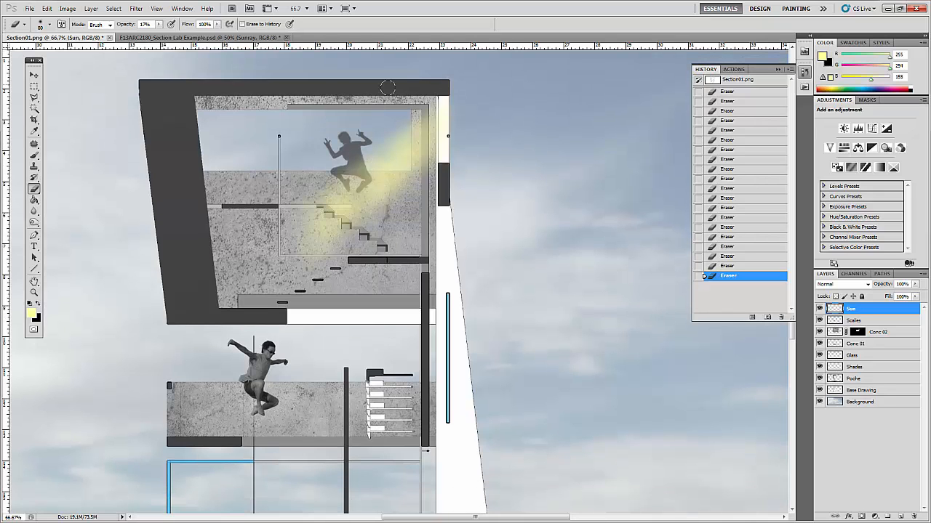
scroll(371, 171, down, 4)
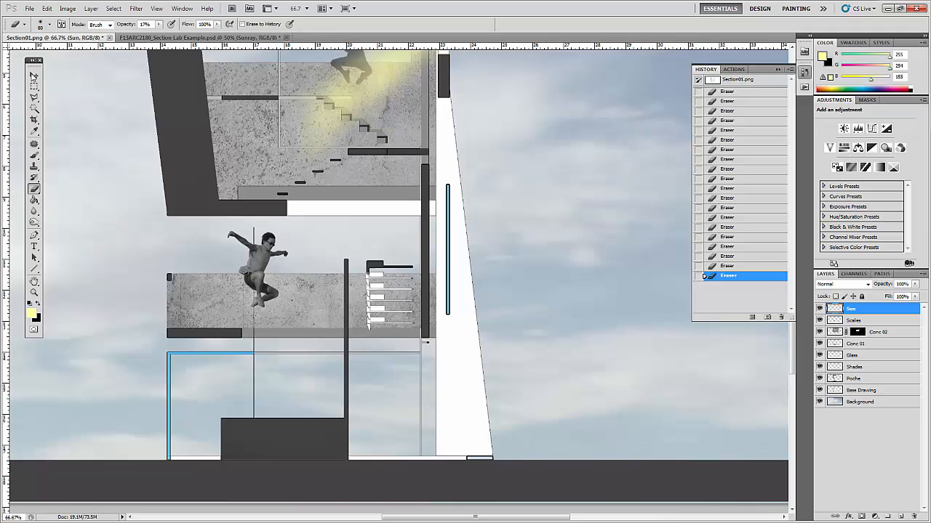
click(33, 76)
click(914, 285)
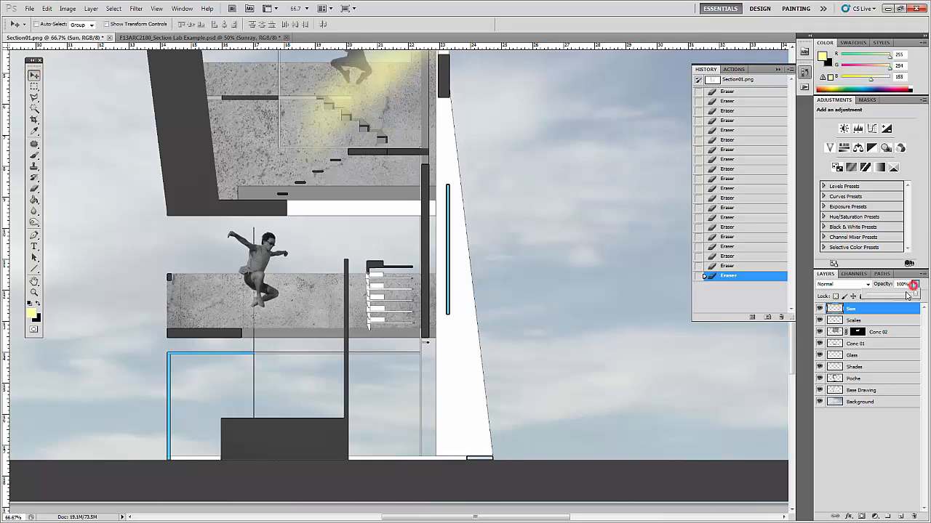
drag(904, 295, 903, 295)
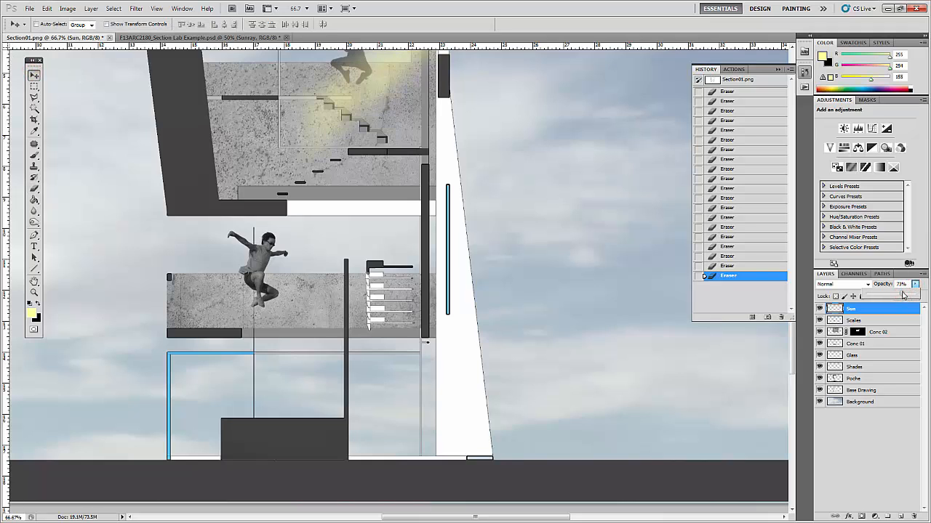
click(426, 166)
scroll(425, 163, up, 1)
scroll(426, 164, up, 2)
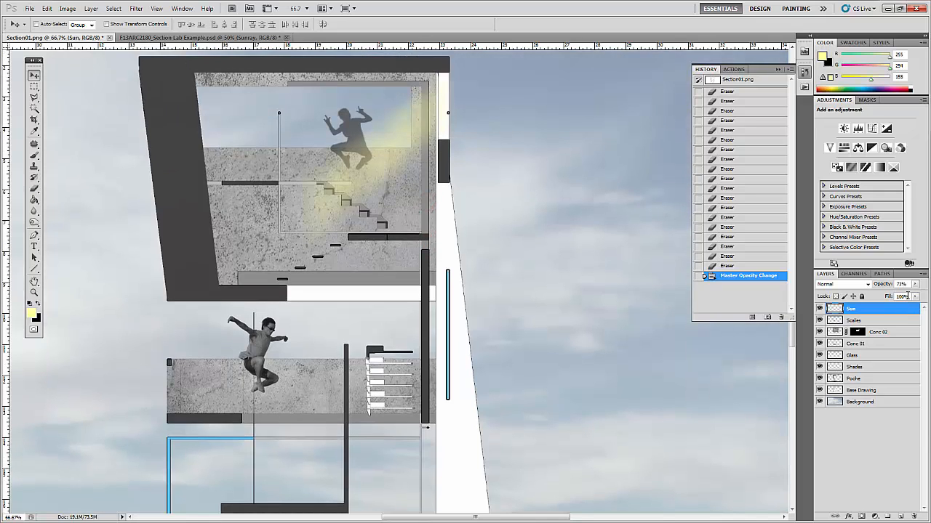
click(916, 285)
drag(910, 295, 905, 293)
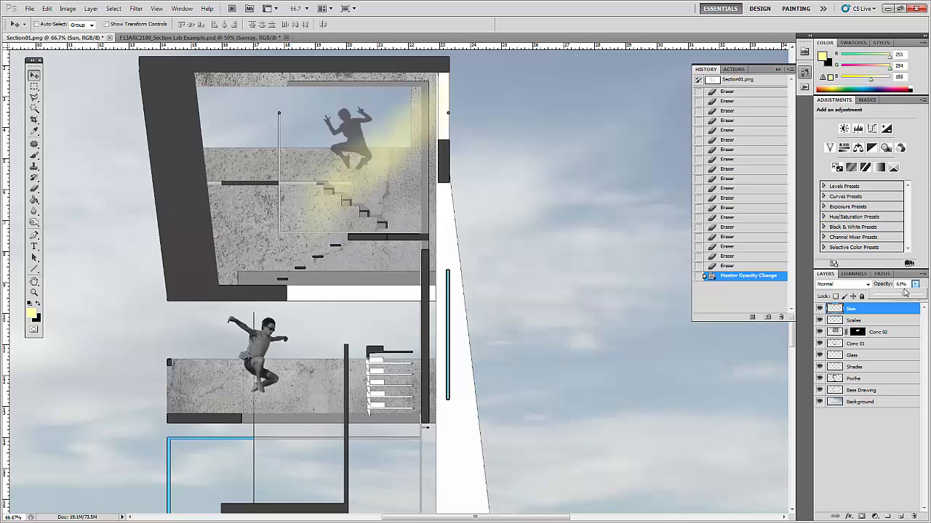
click(445, 177)
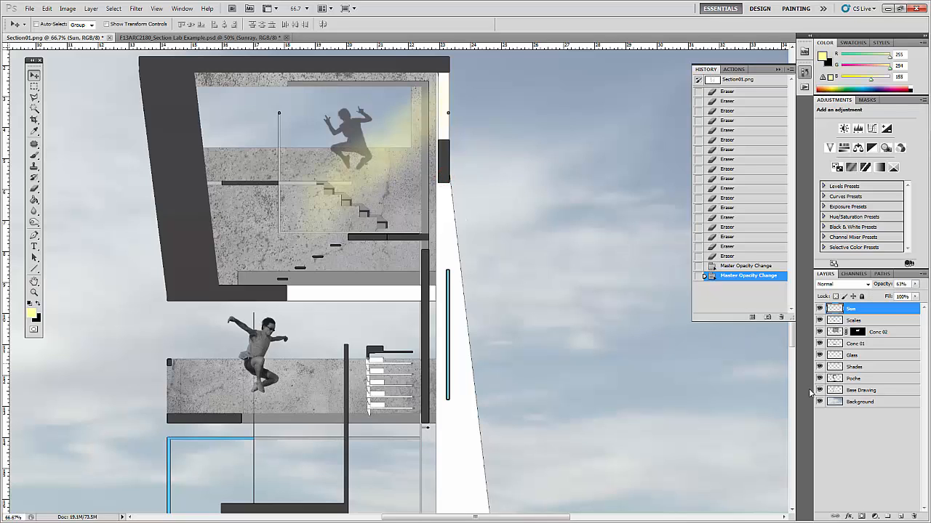
Create a new layer above the Sun layer and name it Shadows.
click(861, 441)
click(900, 515)
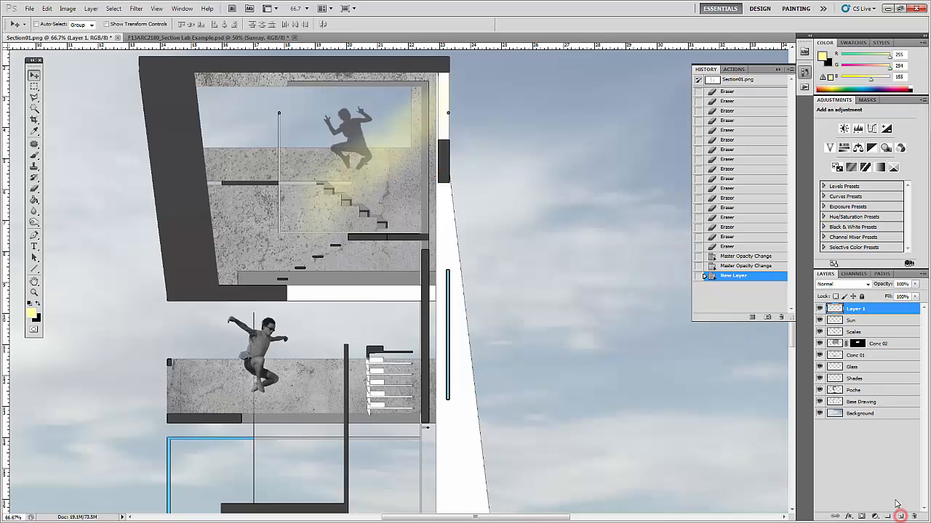
double_click(855, 309)
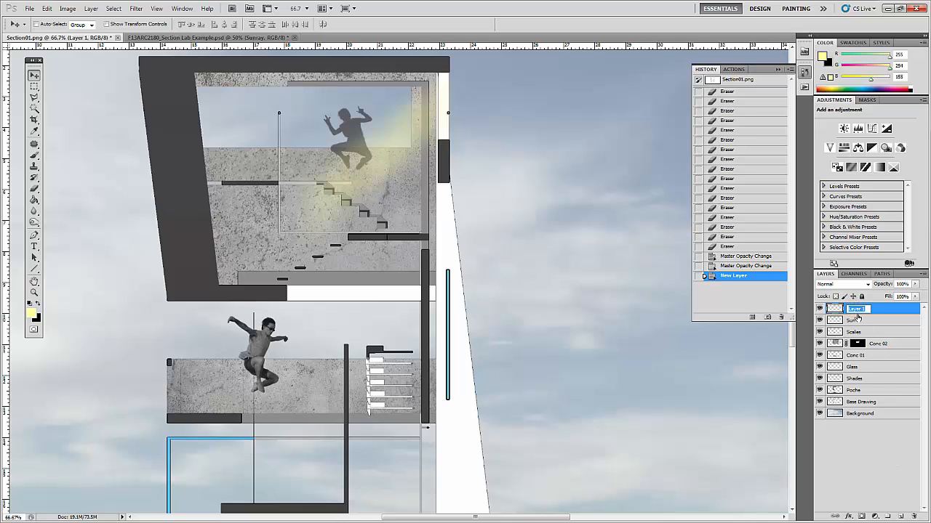
text(Shadows)
key(Return)
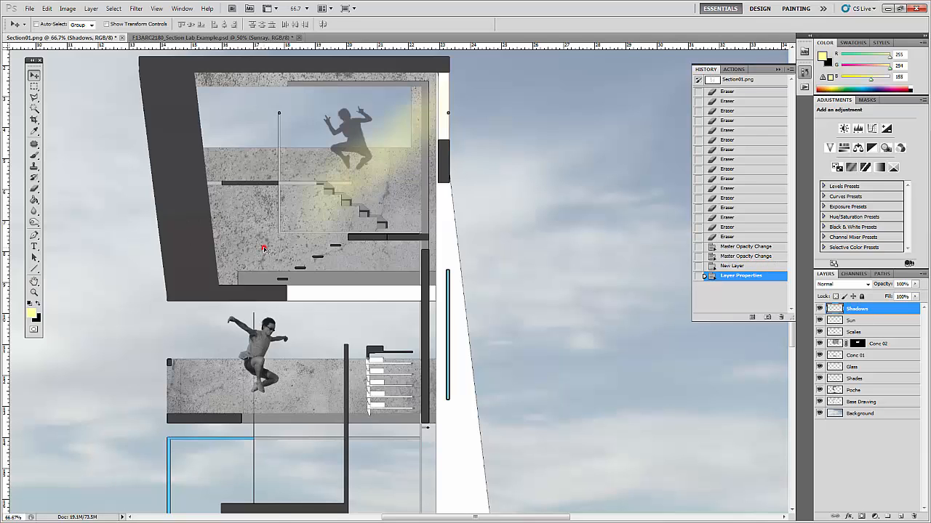
Outline a shadow shape with the Polygonal Lasso, from the top of the thin lower-floor wall diagonally down to the top of the dark block.
scroll(263, 249, down, 3)
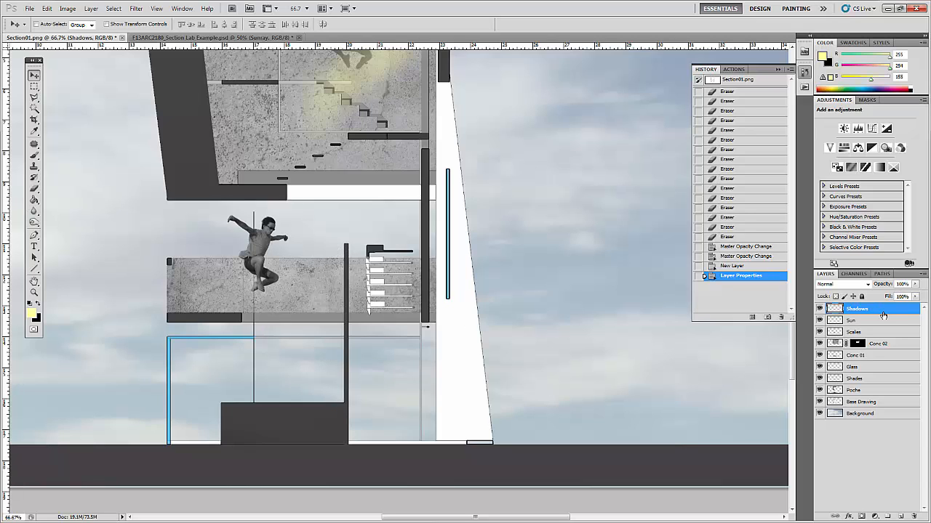
click(33, 97)
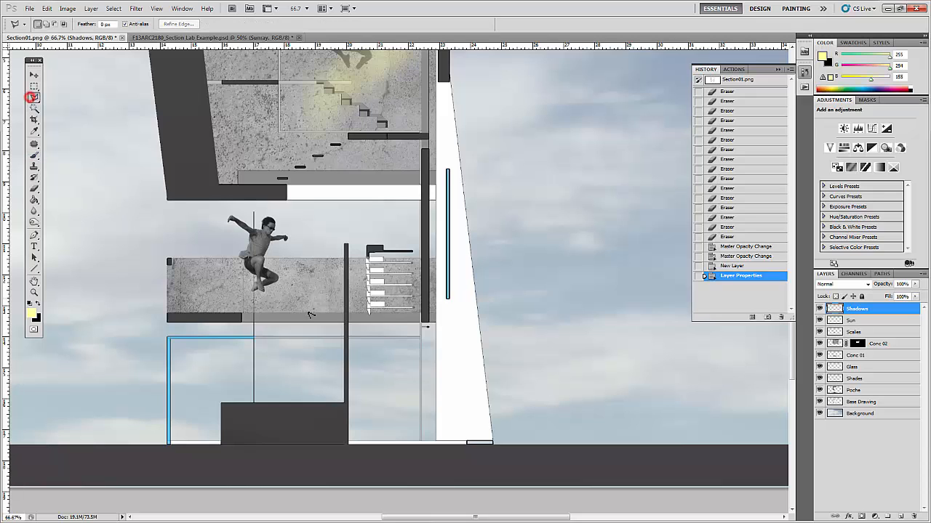
click(345, 244)
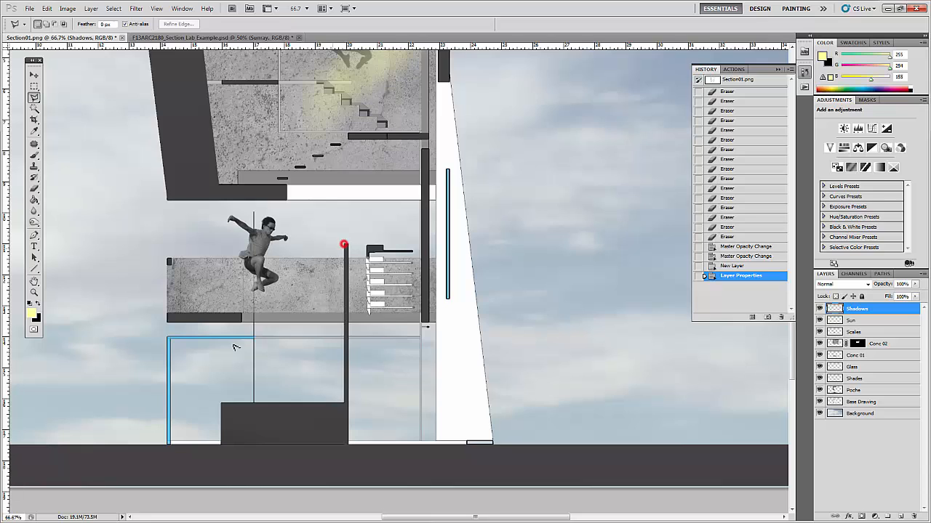
click(217, 378)
click(222, 400)
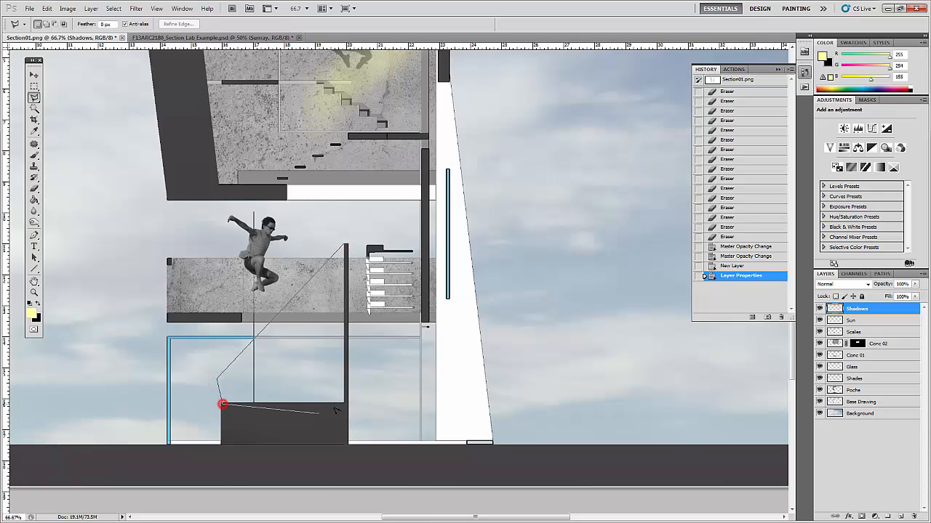
click(345, 399)
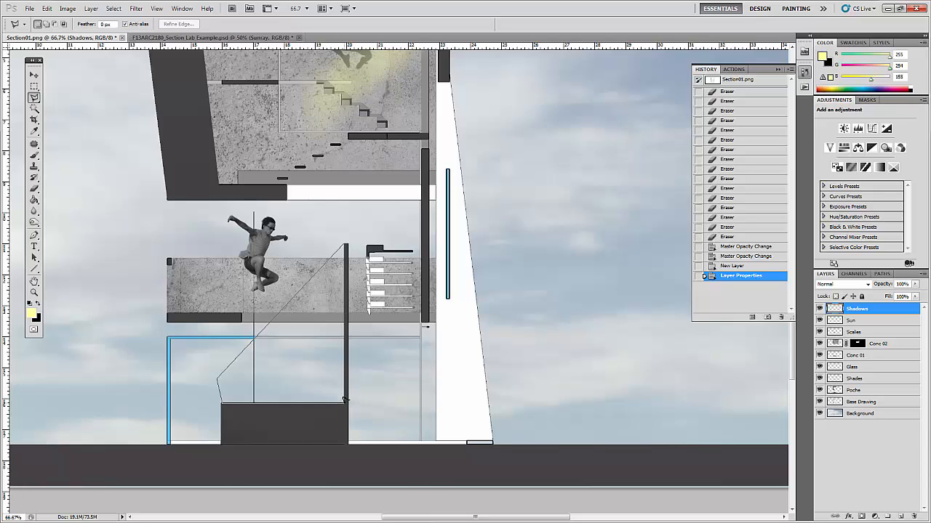
click(343, 245)
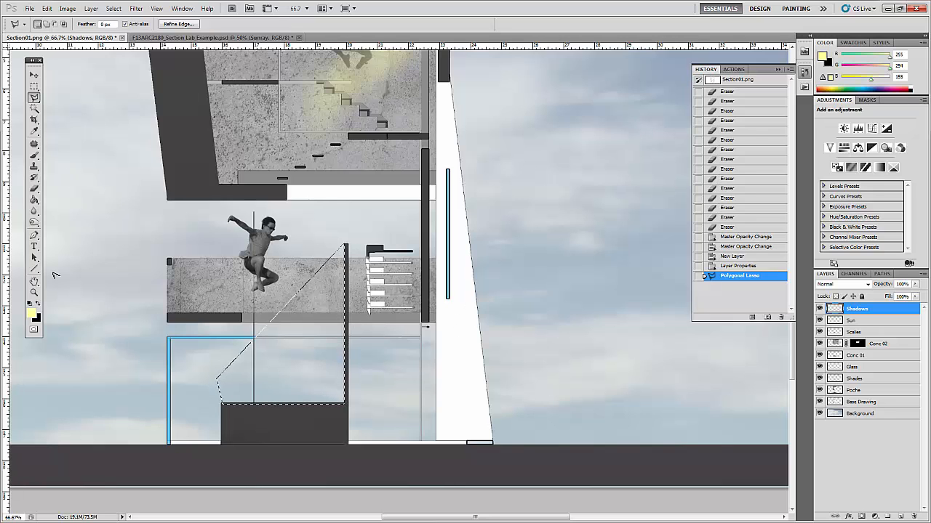
Set the foreground colour to dark grey (RGB 68, 68, 68) and the soft round brush size to 131 px.
click(32, 315)
drag(133, 187, 65, 216)
click(317, 120)
key(l)
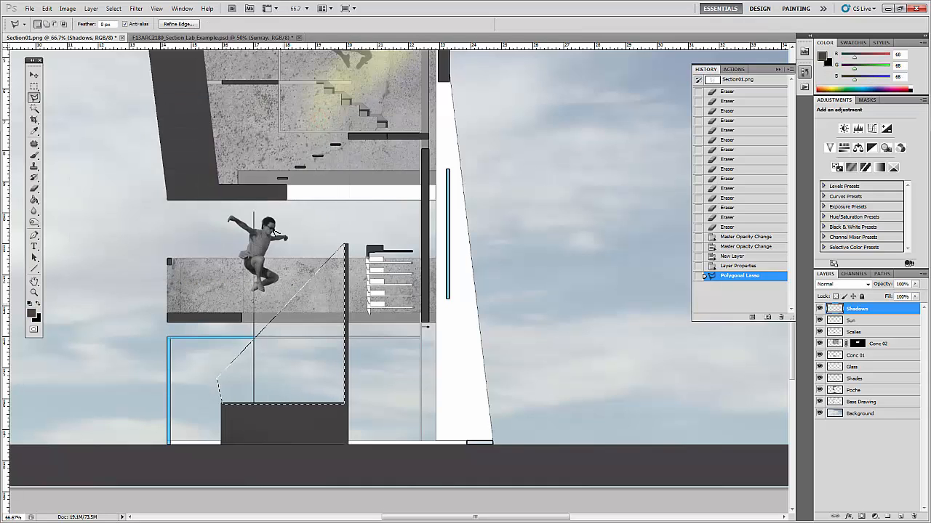
key(b)
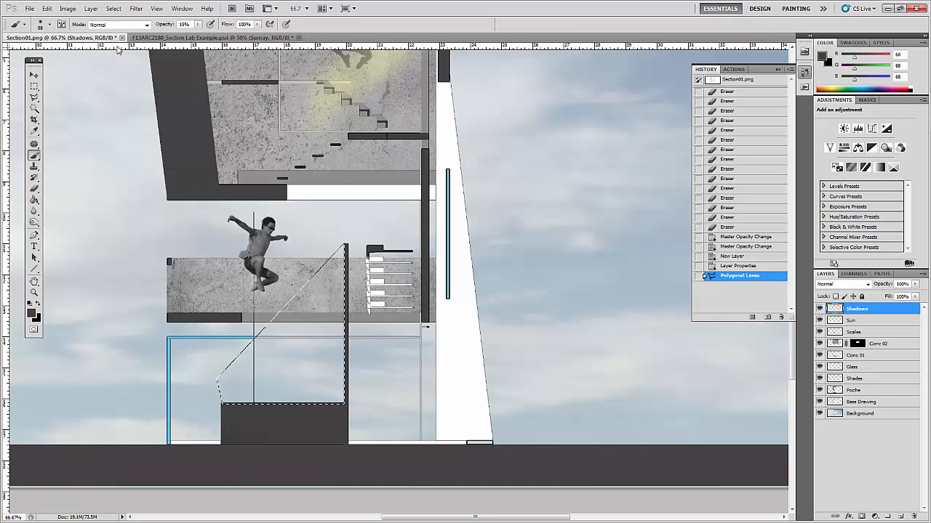
click(49, 24)
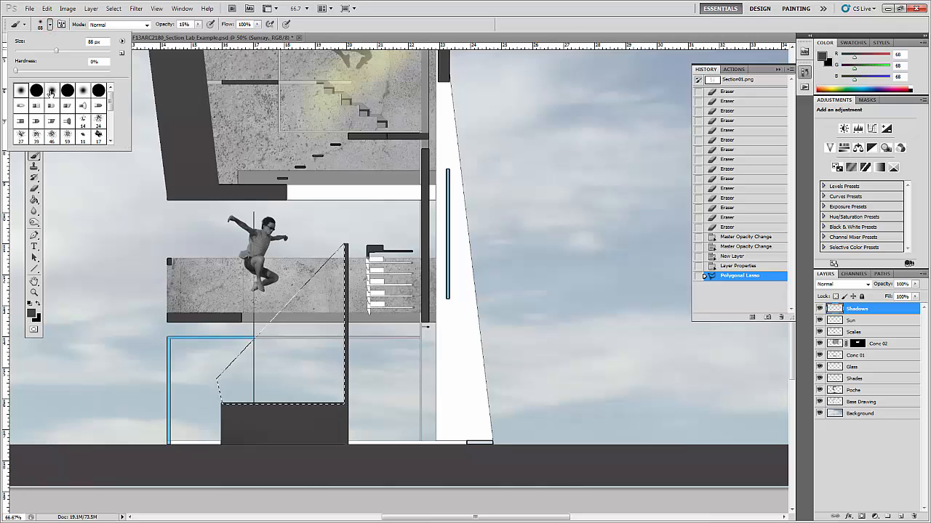
drag(56, 50, 69, 50)
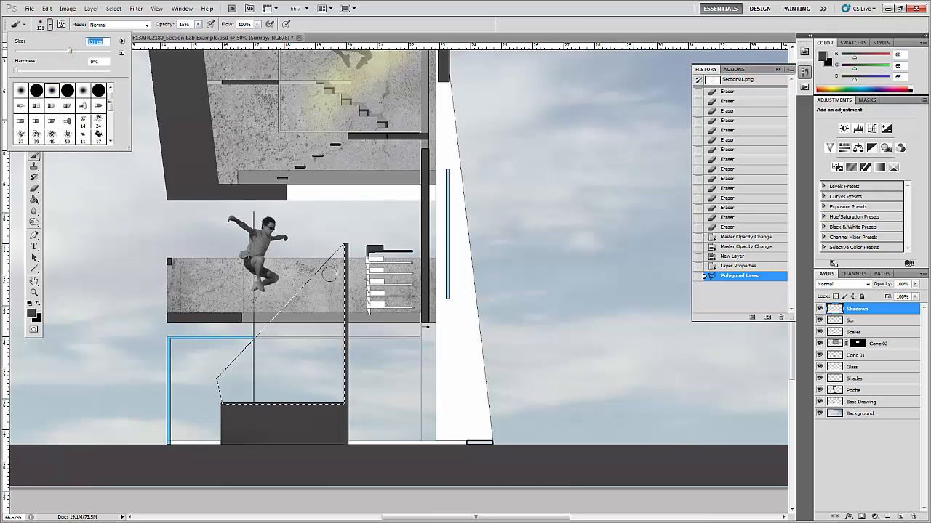
Brush soft grey shading inside the selected shape, building it up darker beside the thin wall and above the block, and deselect it.
click(327, 317)
click(332, 260)
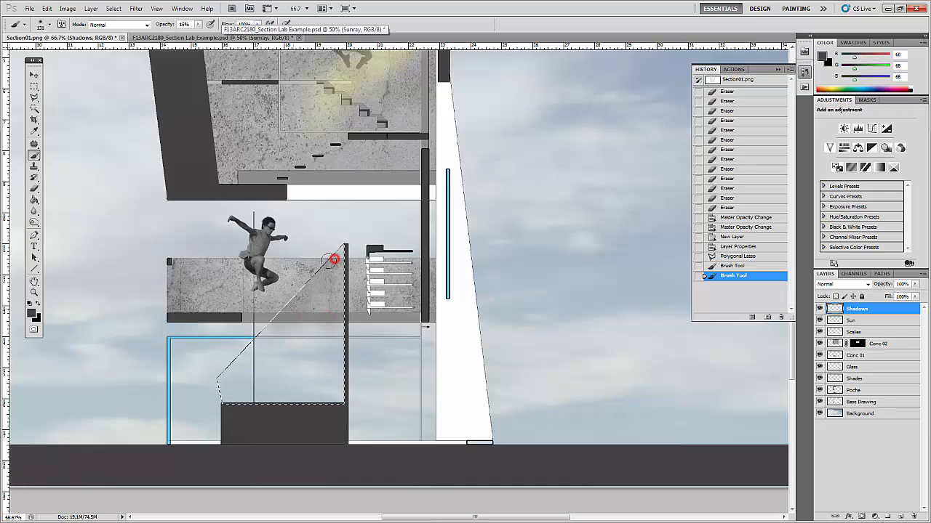
click(349, 262)
drag(337, 275, 272, 388)
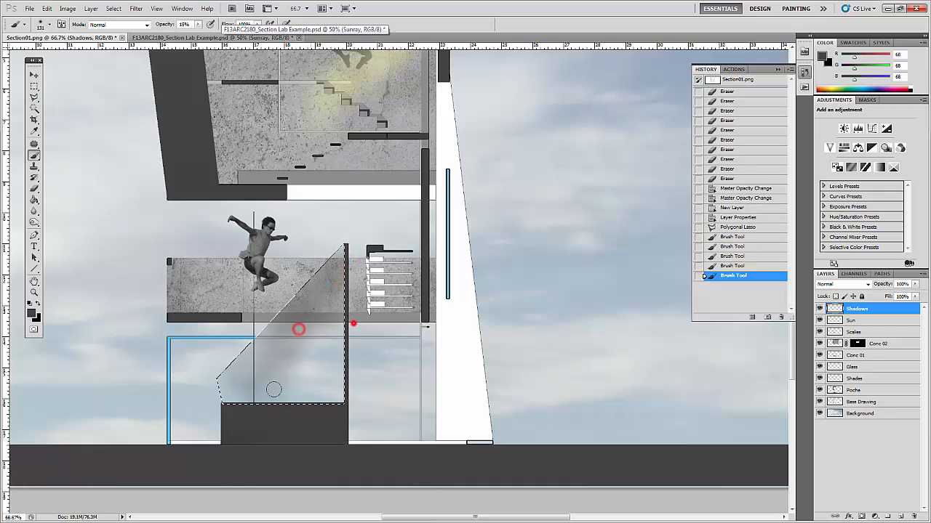
drag(353, 324, 320, 371)
mouse_move(327, 334)
mouse_down()
mouse_move(291, 341)
mouse_move(306, 363)
mouse_up()
mouse_move(316, 337)
mouse_down()
mouse_move(317, 380)
mouse_move(305, 388)
mouse_move(309, 365)
mouse_move(329, 366)
mouse_up()
click(330, 326)
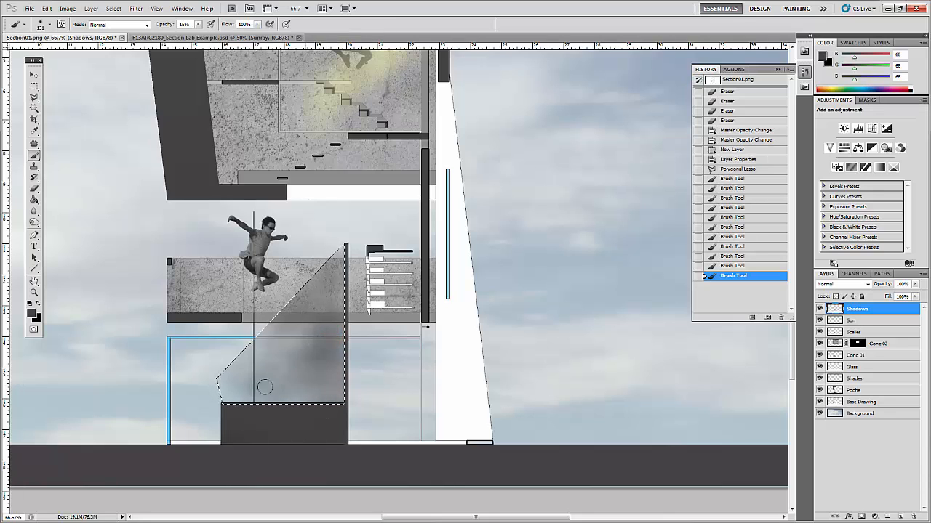
drag(359, 398, 306, 355)
mouse_move(328, 394)
mouse_down()
mouse_move(324, 363)
mouse_move(301, 386)
mouse_up()
click(333, 337)
click(341, 381)
click(328, 381)
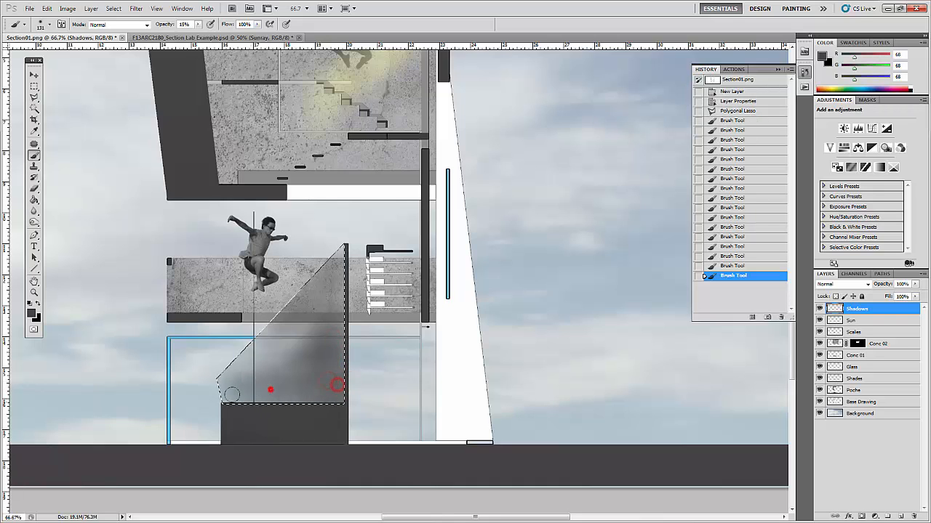
drag(232, 395, 270, 391)
mouse_move(324, 339)
mouse_down()
mouse_move(211, 401)
mouse_move(307, 343)
mouse_move(360, 262)
mouse_up()
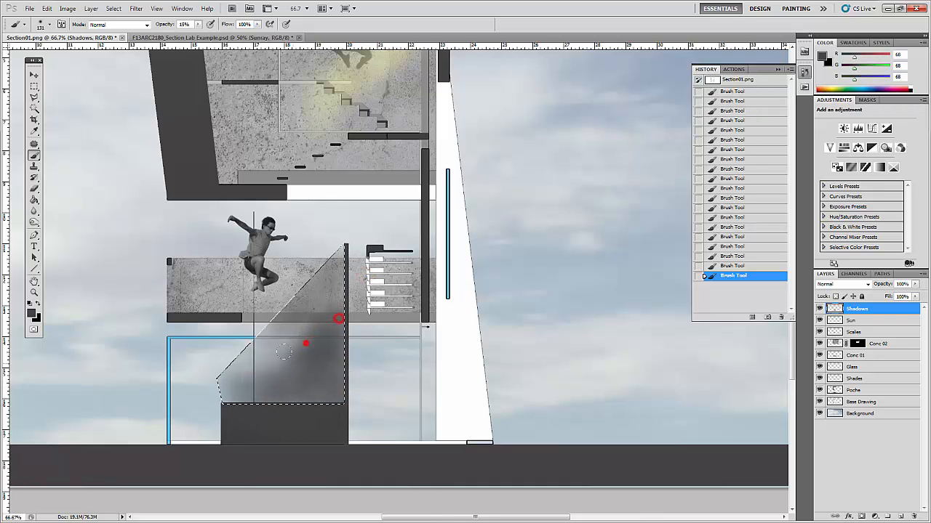
drag(325, 304, 272, 334)
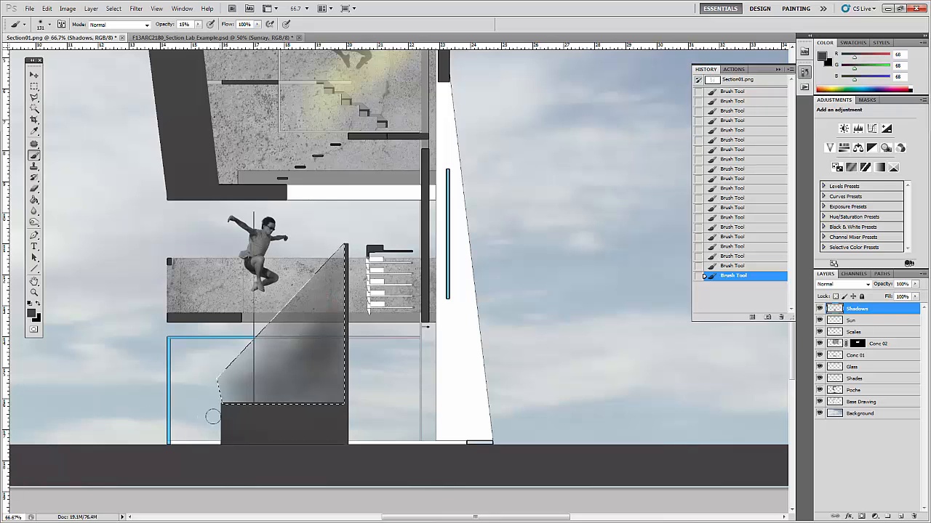
key(ctrl+d)
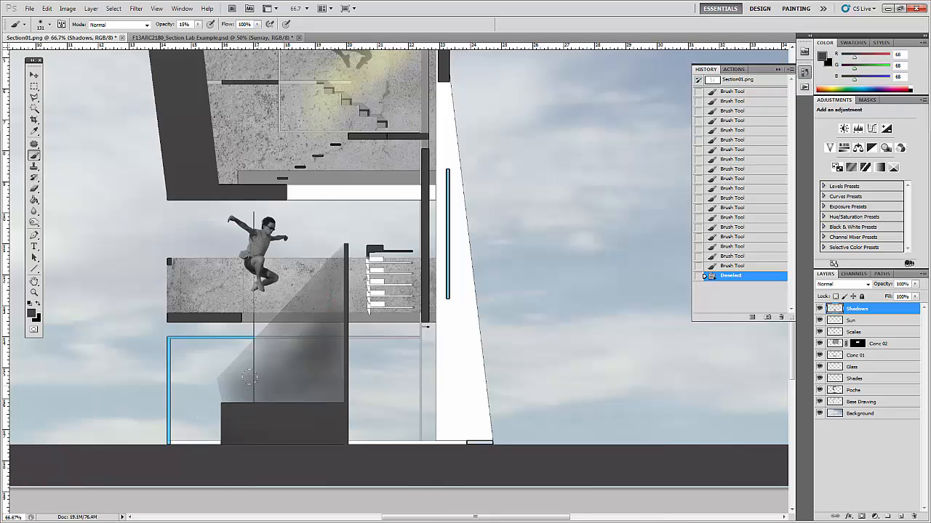
Repeat the last Gaussian Blur on the Shadows layer and nudge the blurred shadow right against the thin wall.
click(35, 76)
click(136, 8)
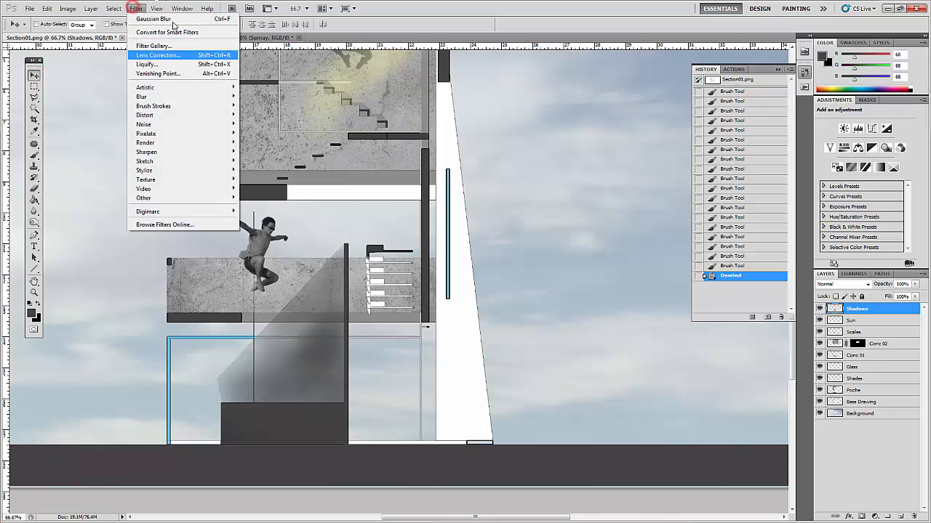
click(144, 19)
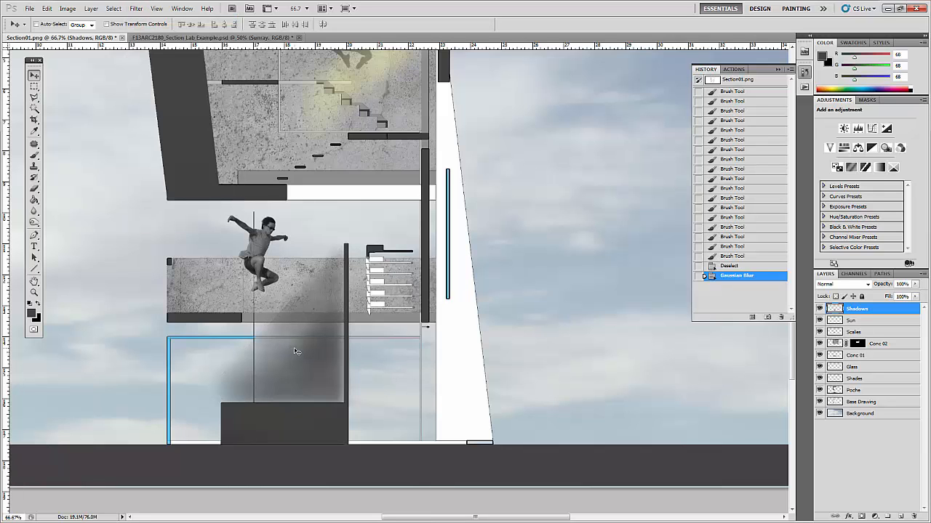
key(Right)
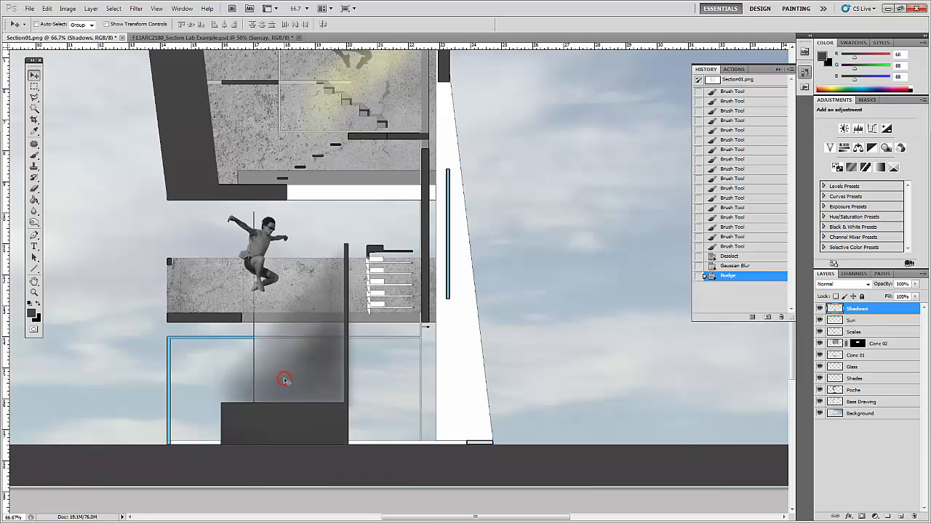
key(Right)
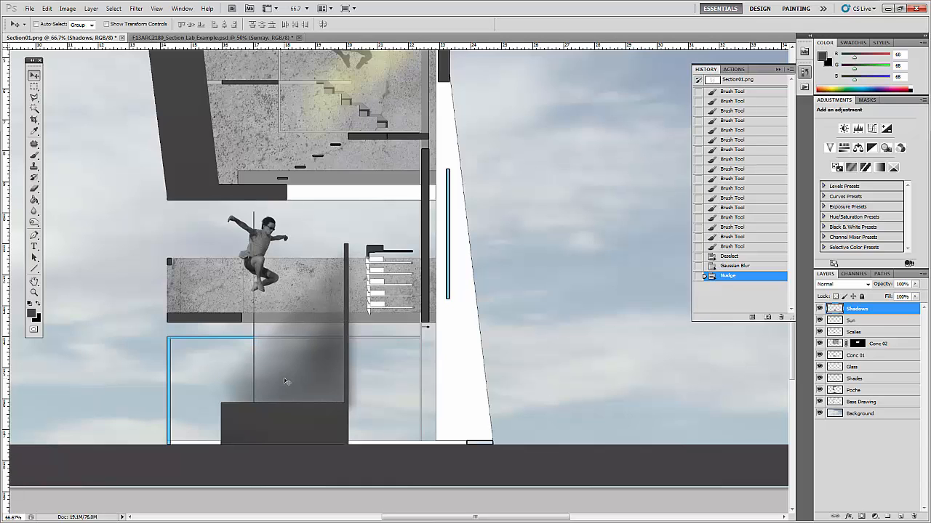
Nudge the blurred lower-floor shadow slightly left.
key(Left)
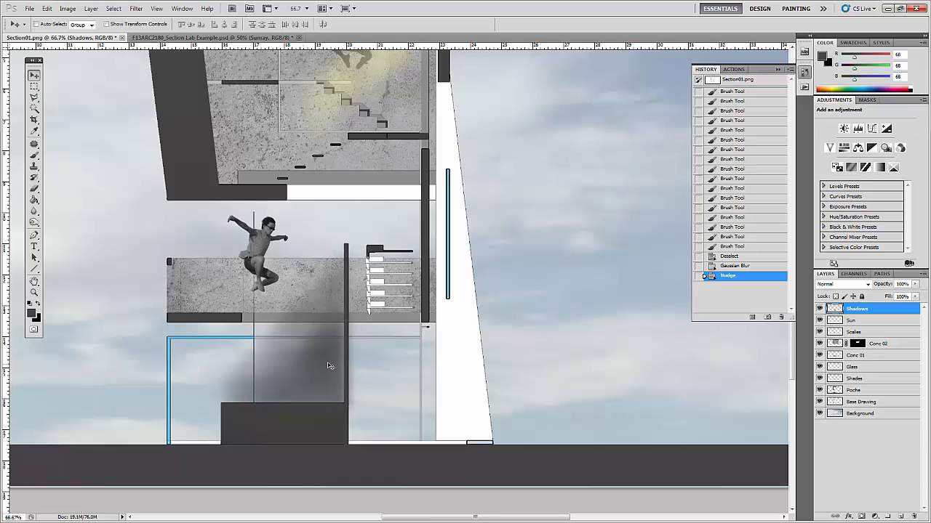
key(e)
drag(239, 403, 273, 395)
drag(244, 398, 241, 400)
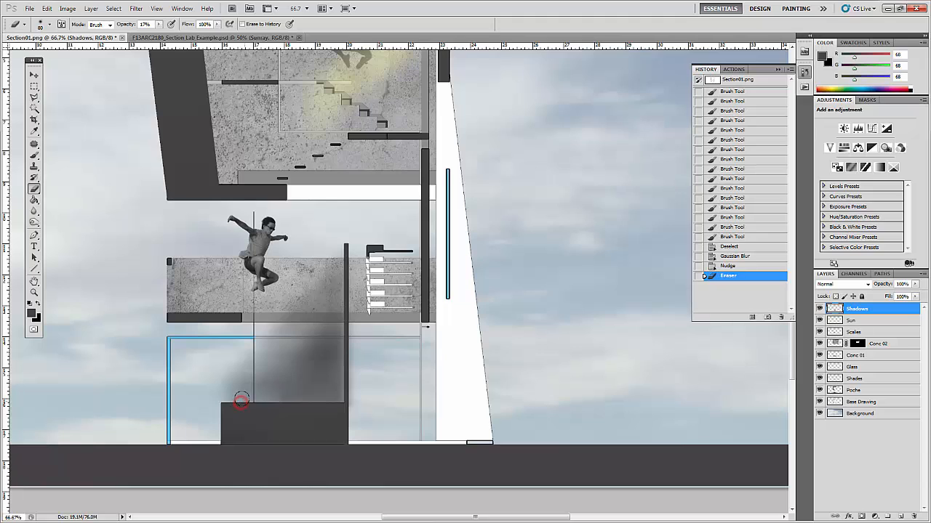
drag(317, 400, 280, 400)
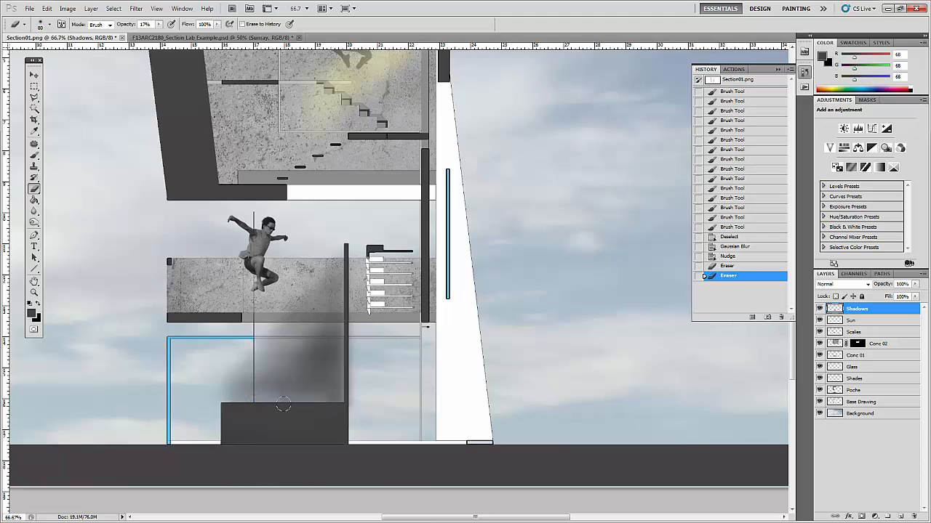
click(747, 256)
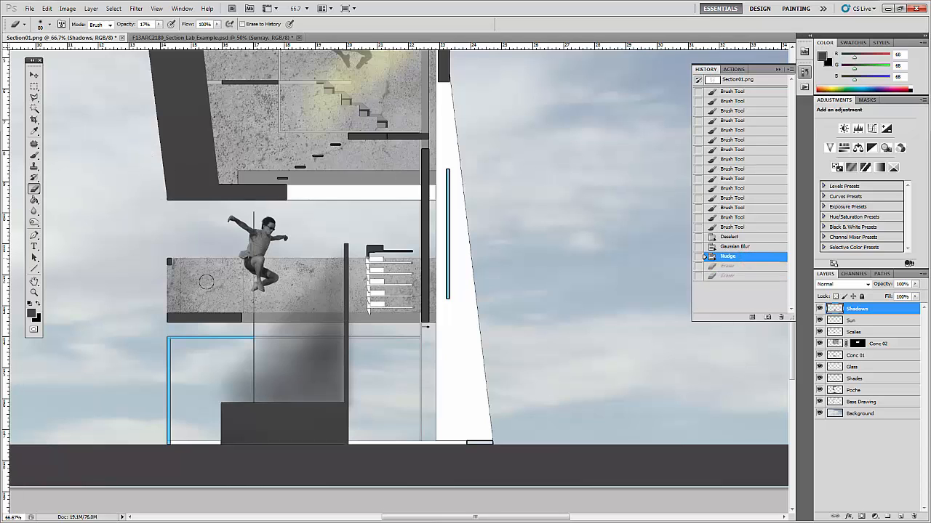
Brush more dark grey over the lower-floor shadow, above the dark block and up along the thin wall.
key(b)
drag(252, 405, 304, 390)
mouse_move(299, 400)
mouse_down()
mouse_move(315, 395)
mouse_move(317, 365)
mouse_up()
drag(322, 396, 323, 356)
drag(328, 394, 322, 331)
click(330, 343)
click(330, 329)
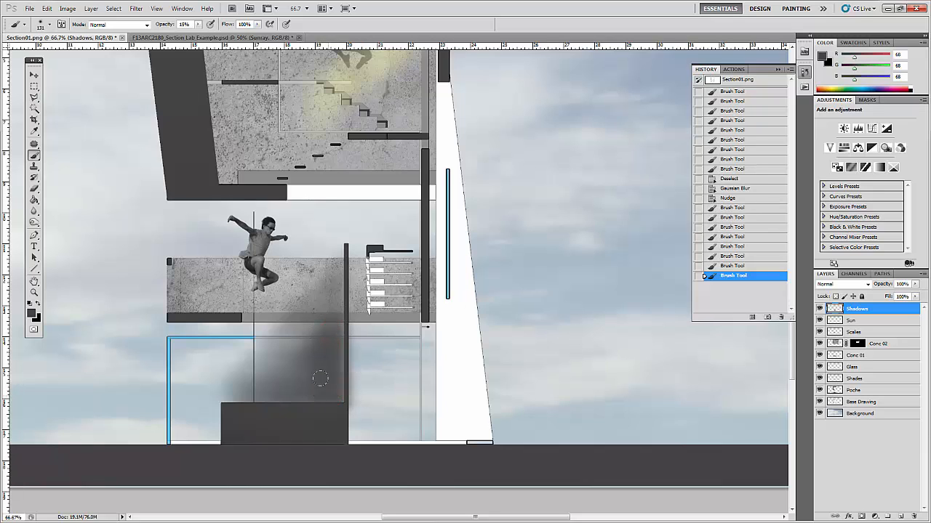
mouse_move(313, 360)
mouse_down()
mouse_move(284, 362)
mouse_move(276, 351)
mouse_move(268, 372)
mouse_up()
drag(299, 348, 264, 365)
drag(332, 322, 336, 300)
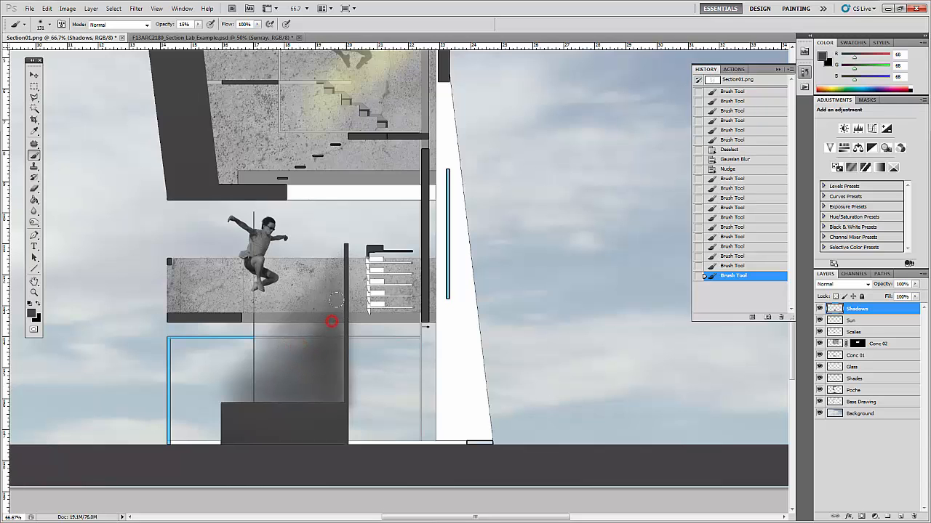
Soften the shadow's outer diagonal edge with the 80 px soft eraser at 17% opacity, from the thin wall down to the dark block.
key(e)
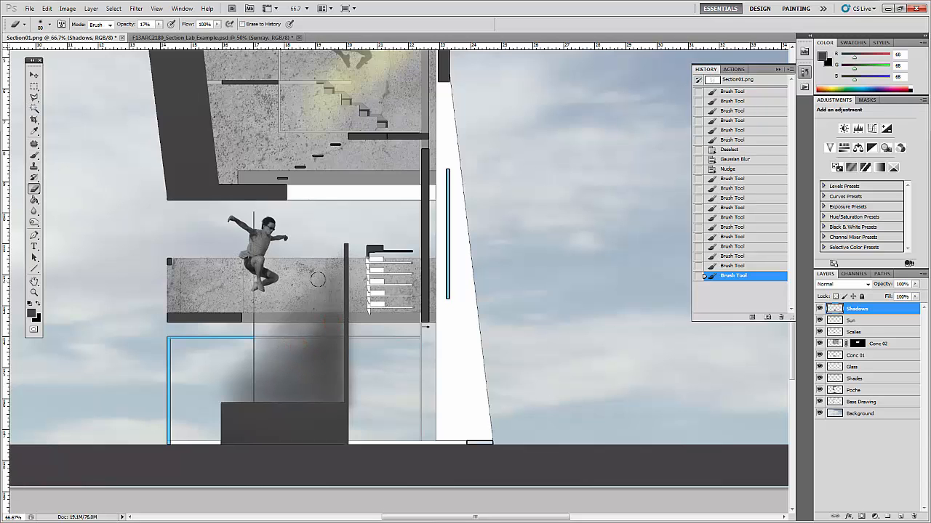
click(314, 288)
click(296, 303)
click(269, 330)
click(252, 353)
click(229, 375)
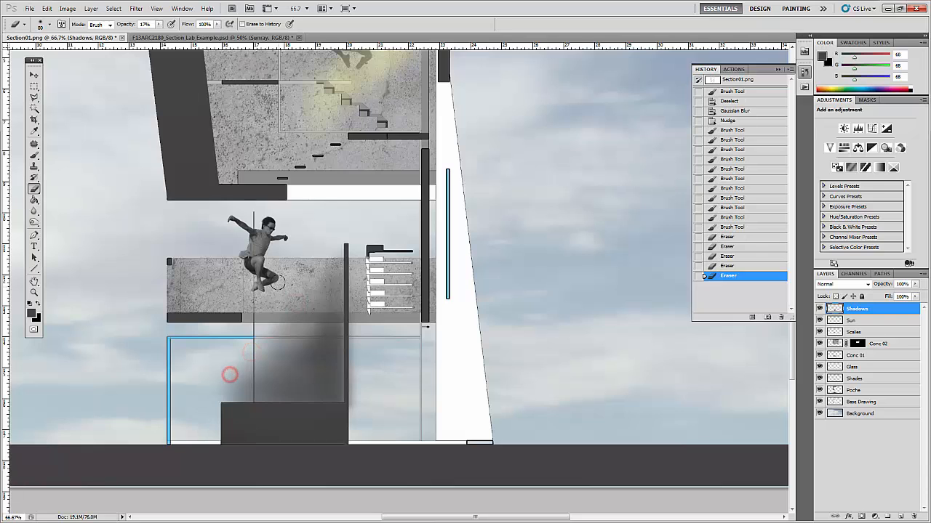
click(285, 293)
click(331, 264)
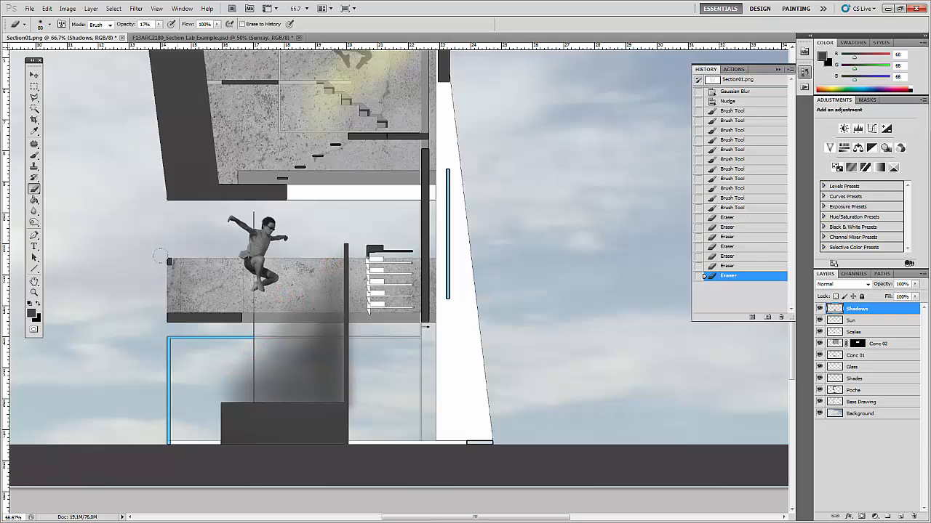
Outline the upper room's interior with the Polygonal Lasso, following the slanted wall, floor, far wall edge and ceiling.
scroll(398, 282, up, 3)
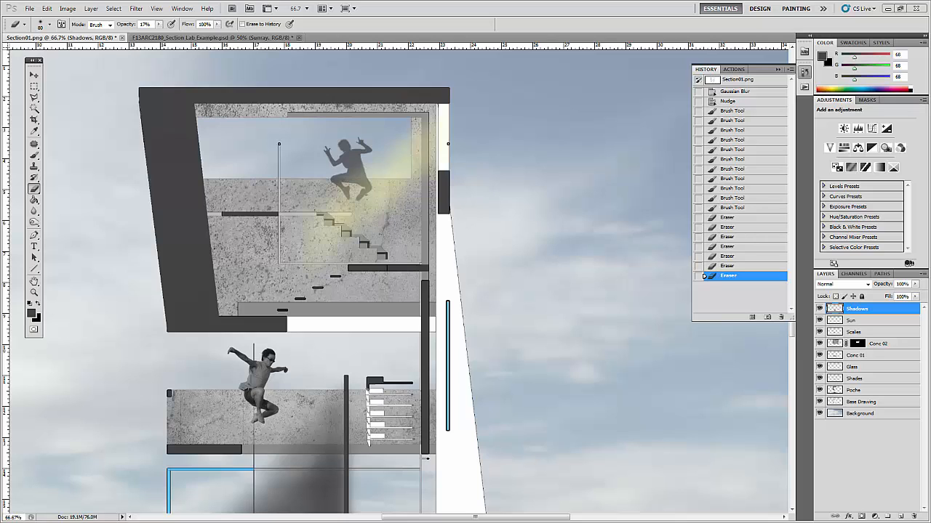
click(34, 96)
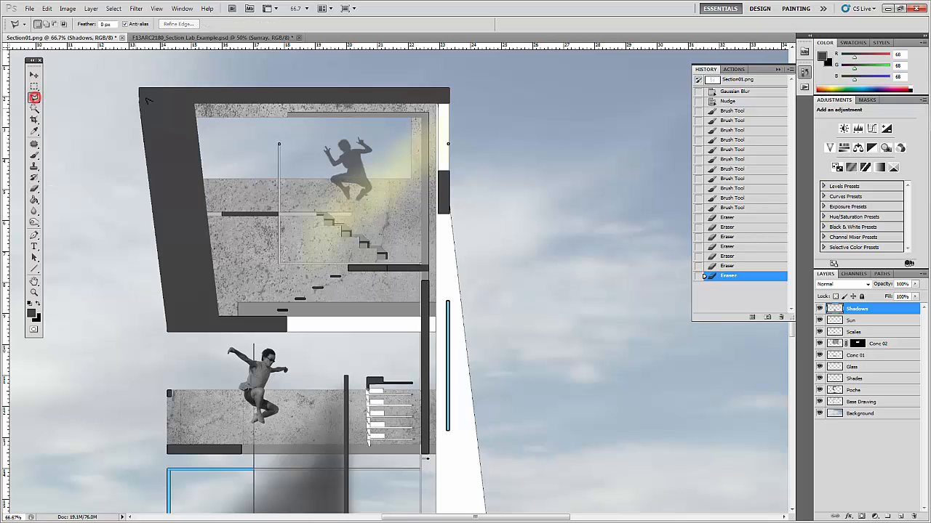
click(194, 100)
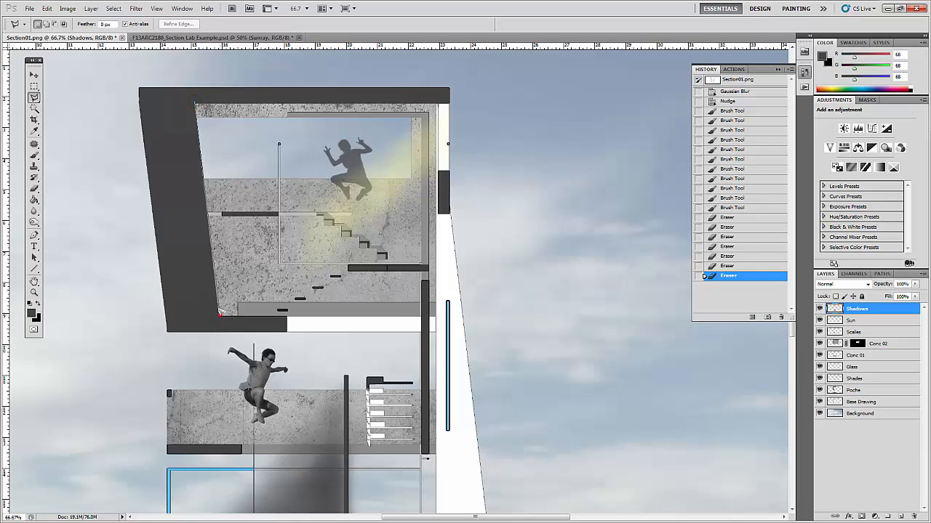
click(220, 312)
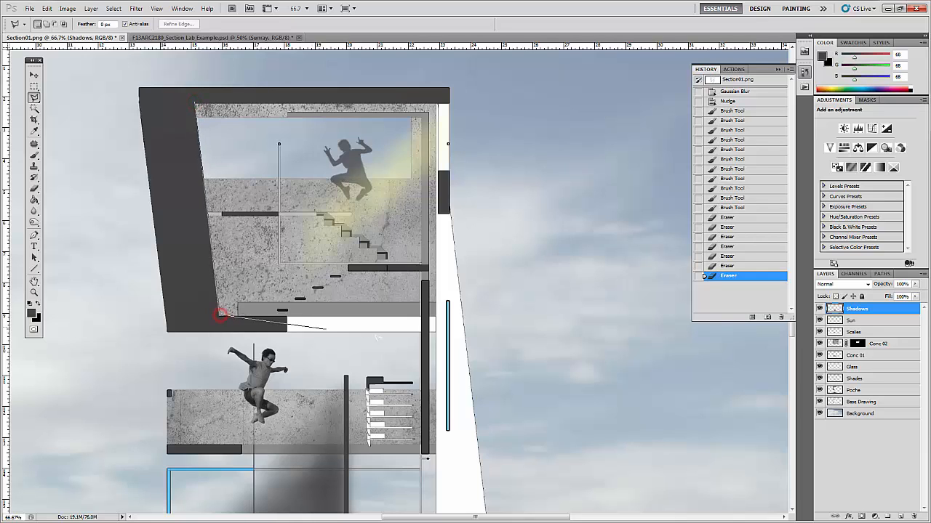
click(419, 312)
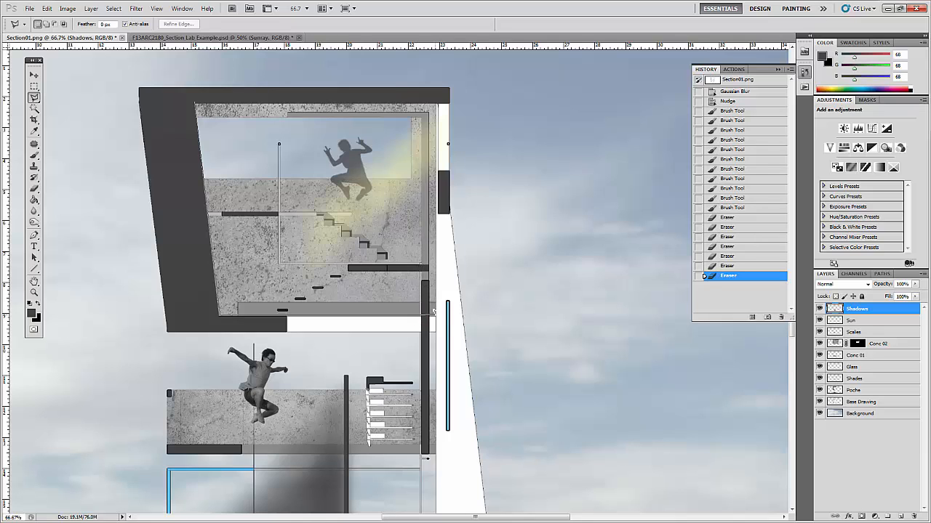
click(435, 312)
click(437, 102)
click(195, 102)
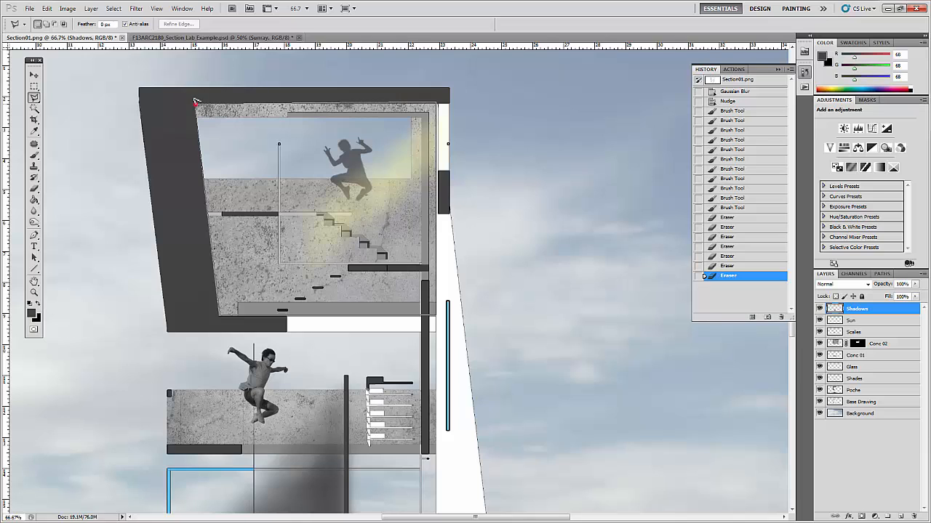
double_click(194, 97)
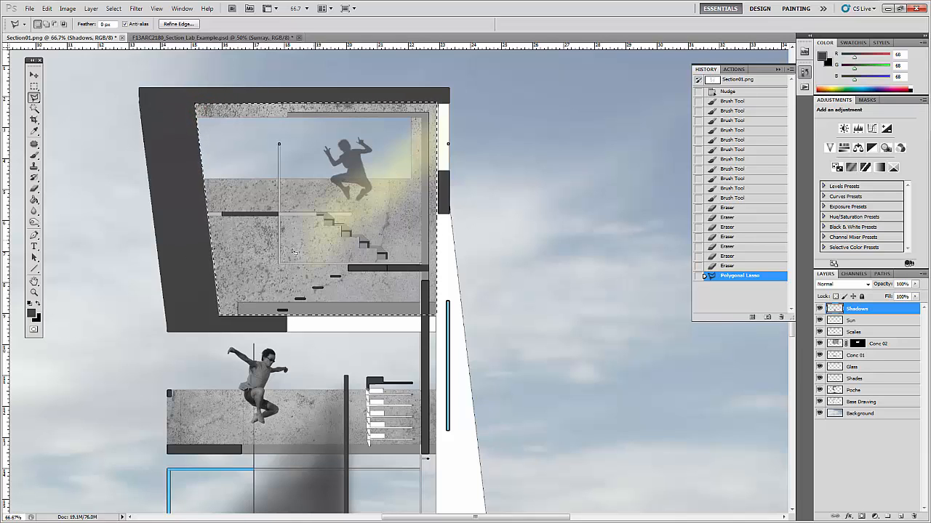
Set the soft round brush size to 473 px.
key(b)
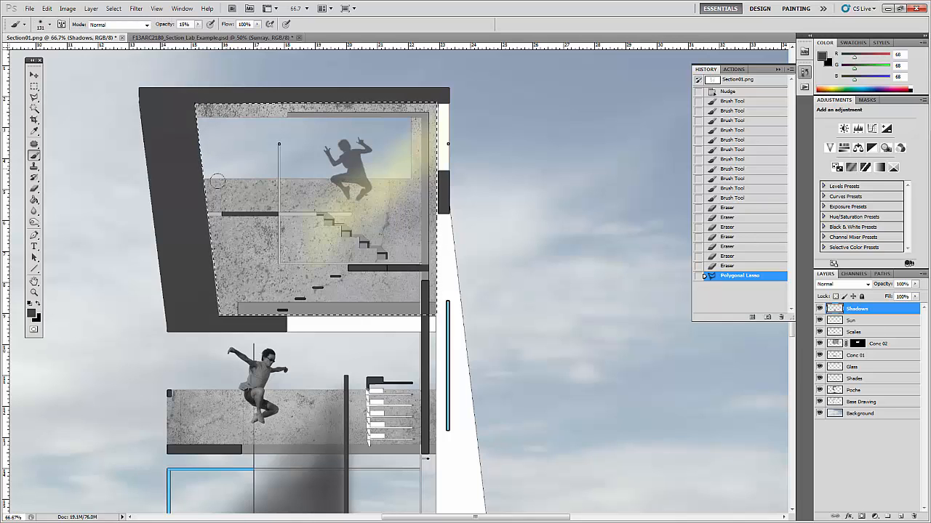
click(51, 26)
drag(64, 51, 98, 53)
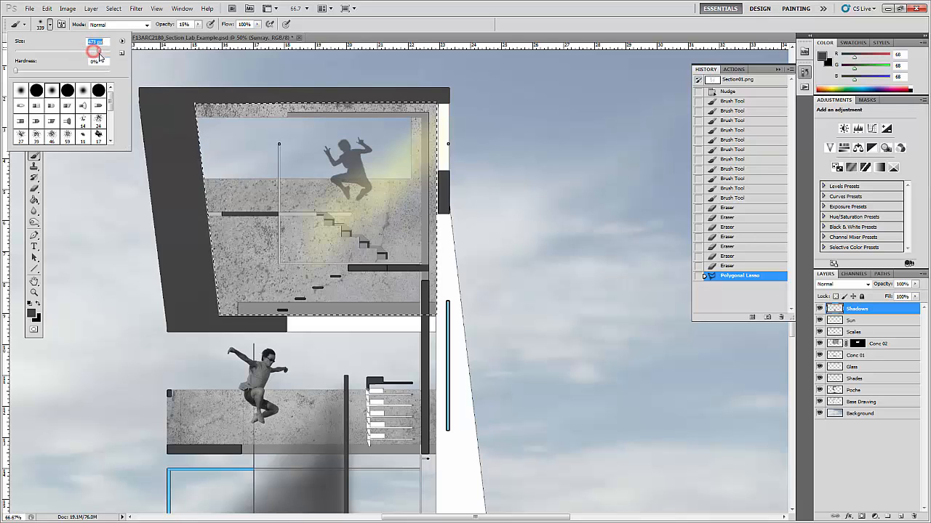
click(331, 26)
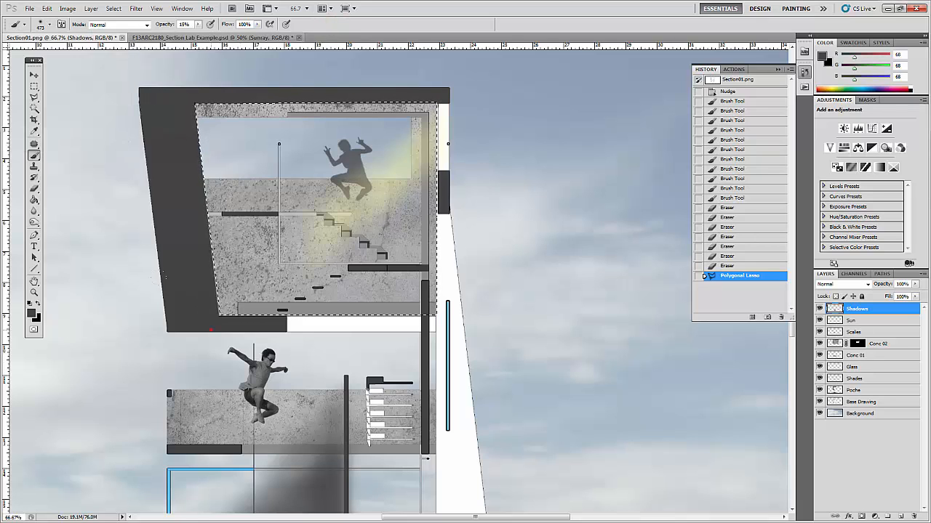
Brush soft grey shading inside the selected upper room along the slanted wall, building it up darker in the lower corner.
click(209, 329)
click(208, 329)
click(221, 276)
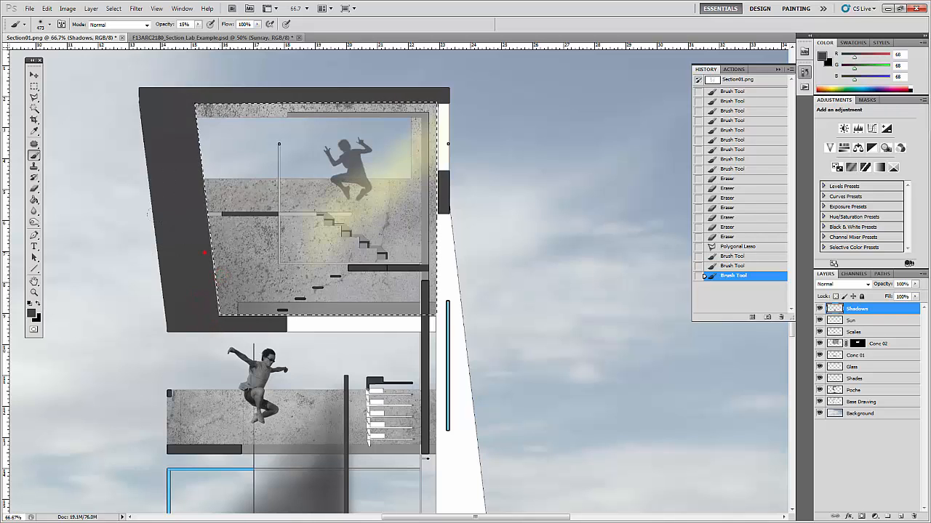
click(204, 253)
click(223, 293)
click(168, 120)
click(175, 116)
click(177, 114)
click(181, 286)
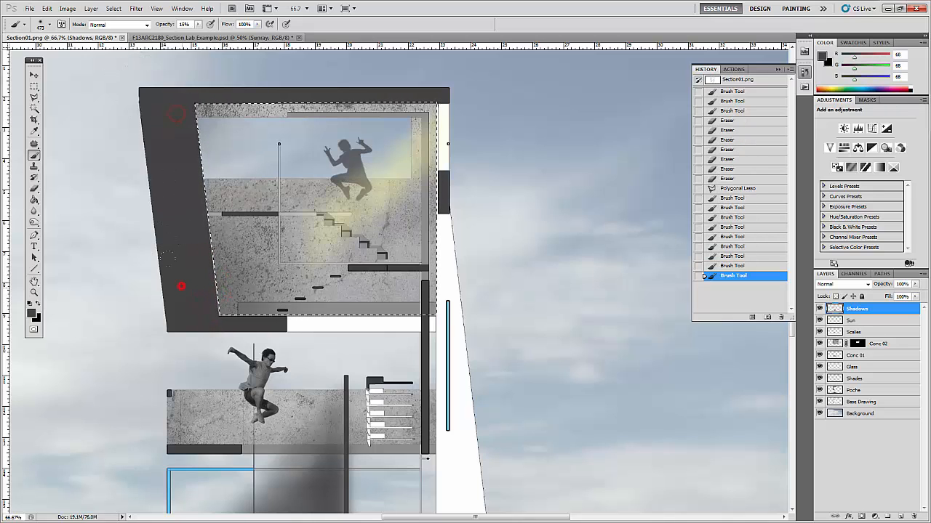
click(190, 279)
click(202, 270)
click(204, 272)
click(220, 291)
click(231, 297)
click(268, 315)
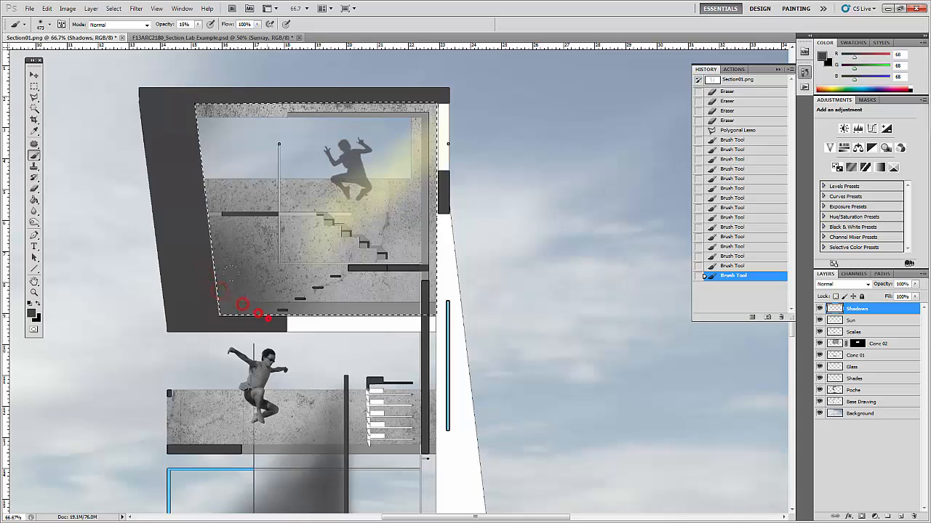
click(268, 319)
click(251, 300)
click(227, 272)
Extend the grey shading along the upper room's floor and ceiling, and darken the middle of the slanted wall.
click(307, 306)
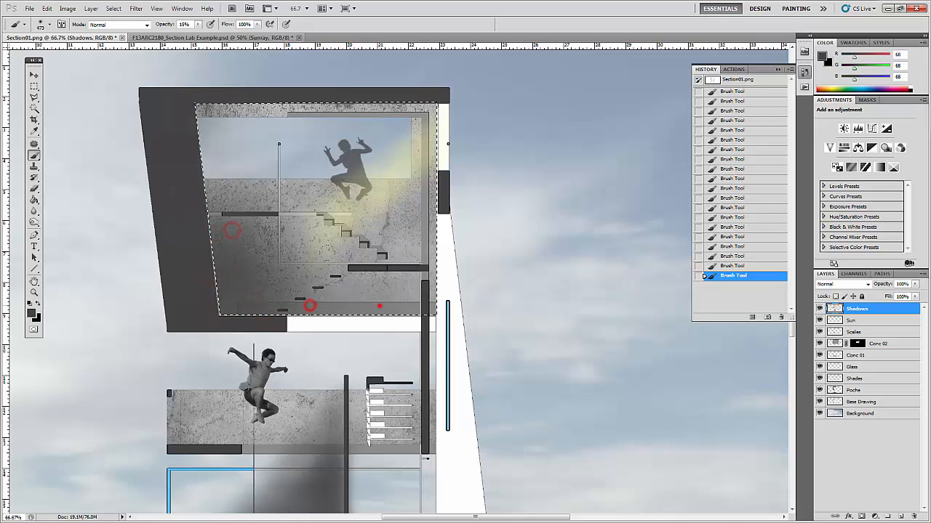
click(381, 313)
click(361, 325)
click(398, 324)
click(375, 321)
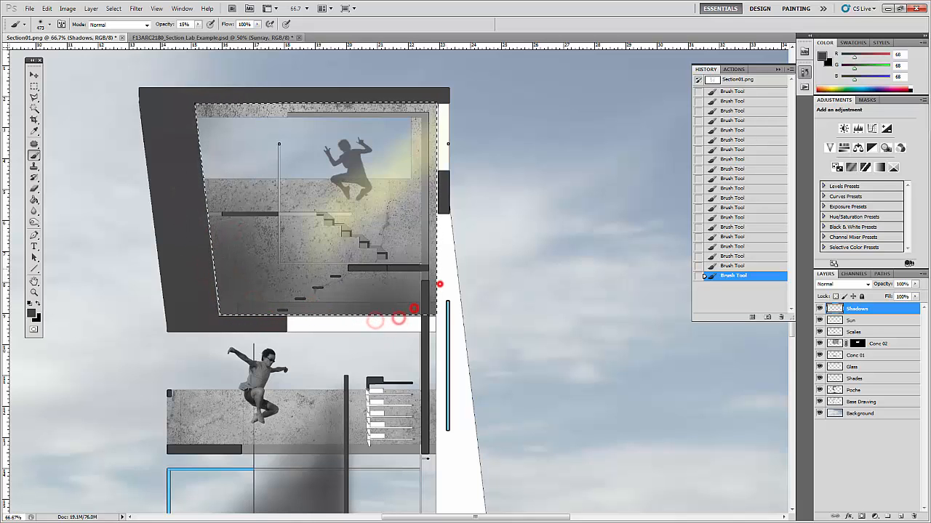
click(310, 88)
click(361, 69)
click(380, 70)
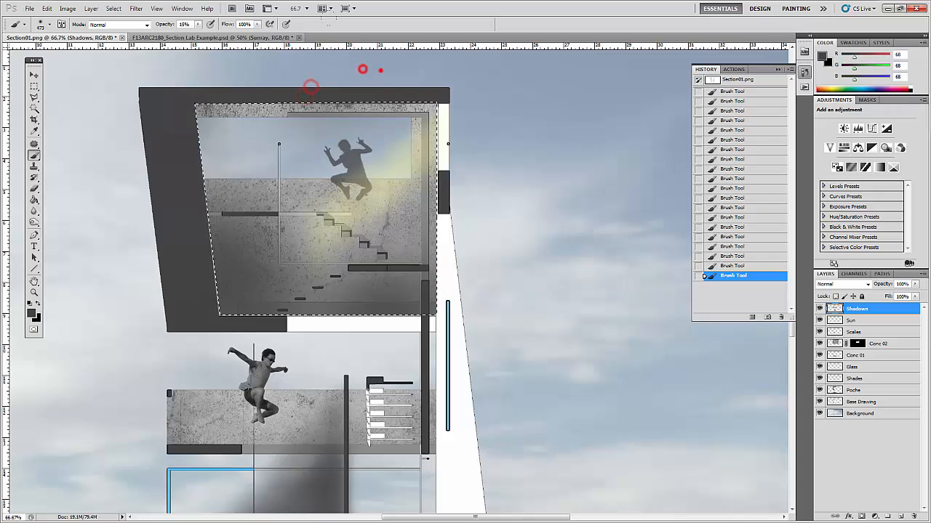
click(399, 316)
scroll(291, 276, down, 1)
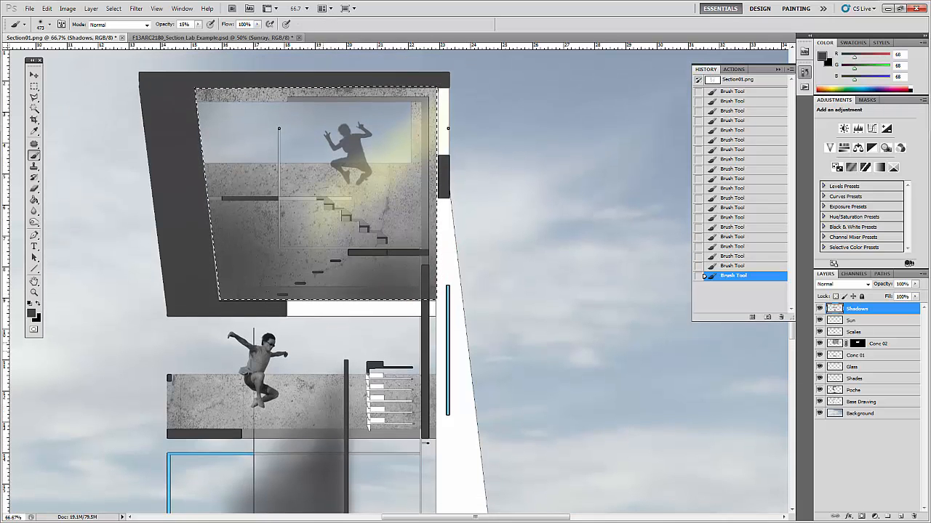
click(197, 205)
click(191, 193)
click(202, 182)
click(373, 311)
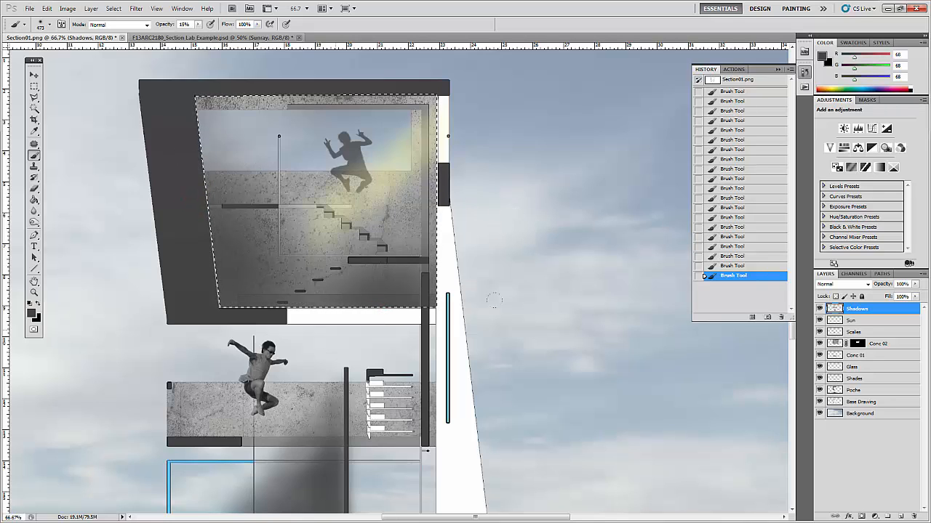
Lower the Shadows layer's opacity to 97% and deselect the upper room.
click(914, 285)
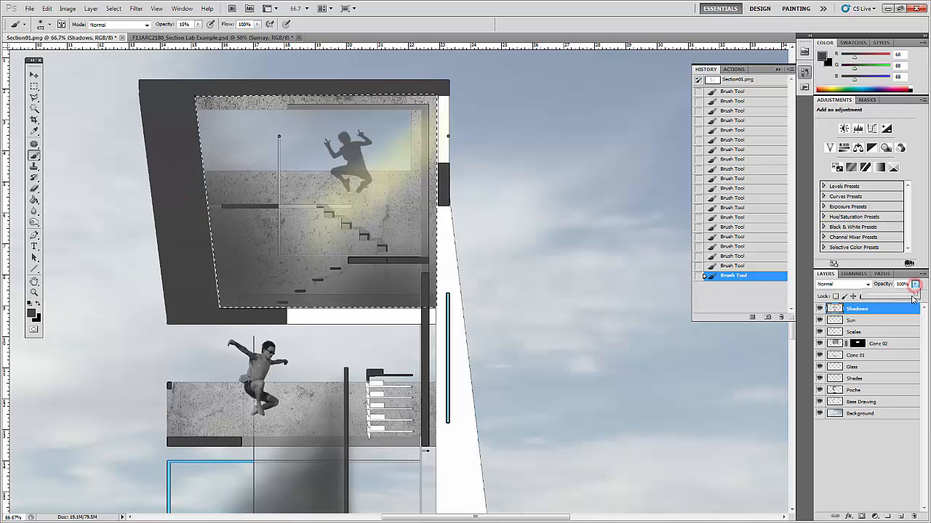
drag(915, 285, 914, 296)
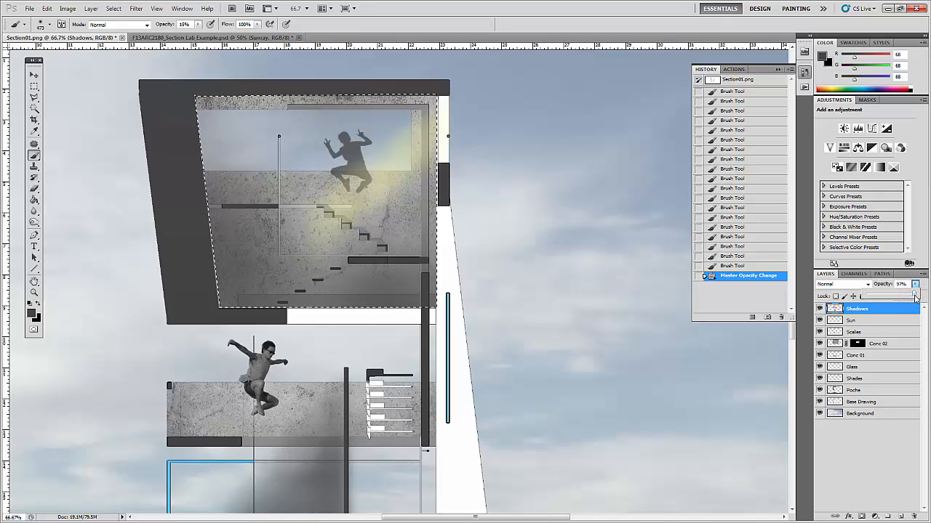
click(33, 76)
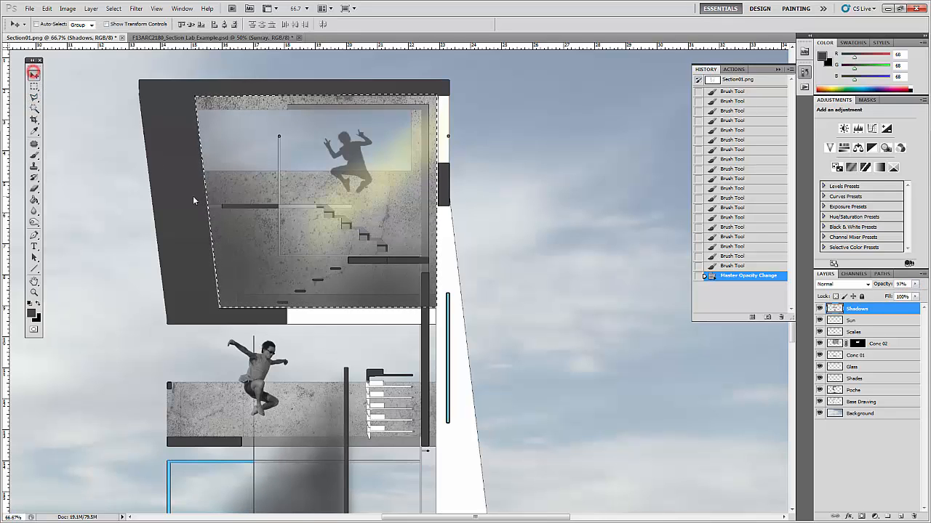
scroll(193, 201, down, 2)
key(ctrl+d)
scroll(236, 223, up, 1)
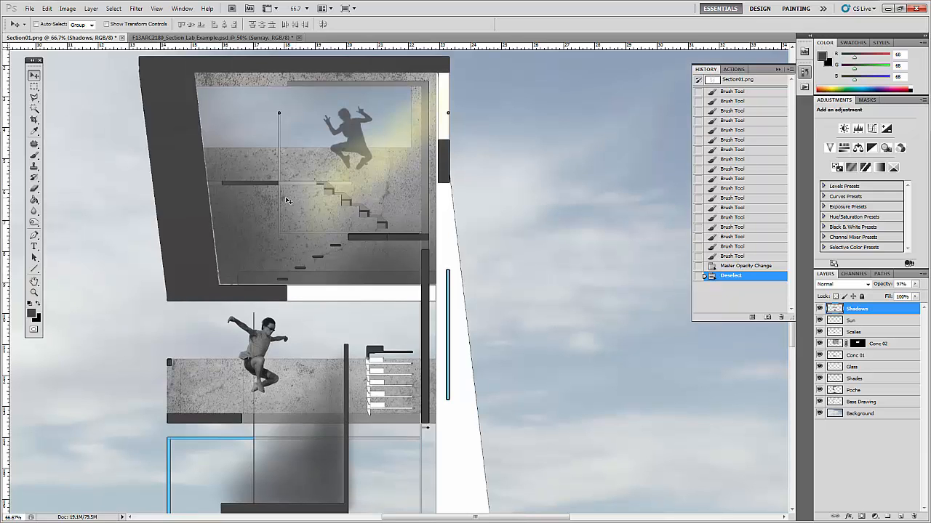
Enlarge the soft eraser to 199 px.
key(b)
click(112, 24)
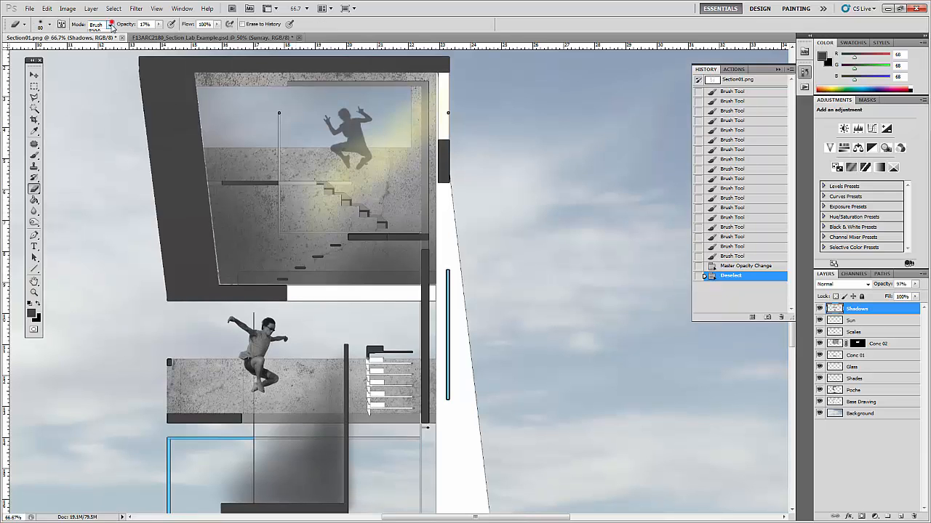
click(62, 26)
click(106, 25)
click(145, 24)
click(49, 24)
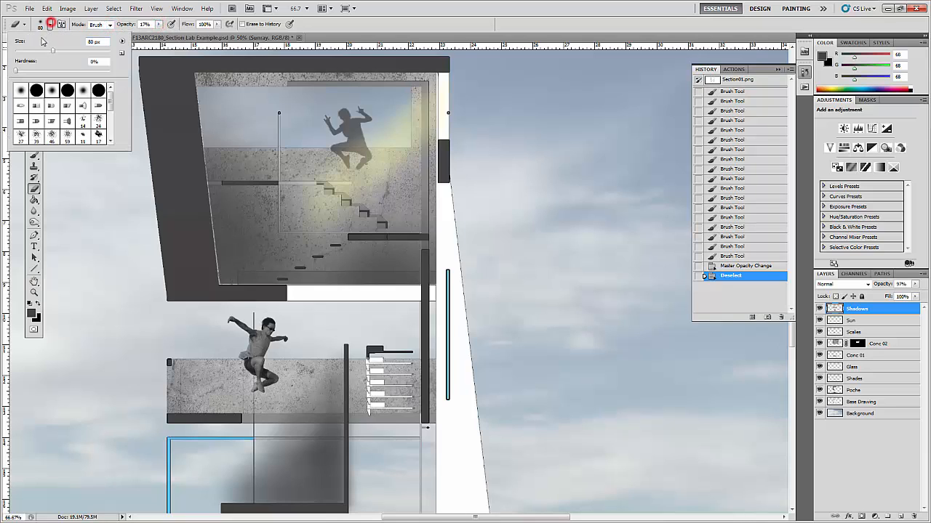
click(61, 50)
click(86, 50)
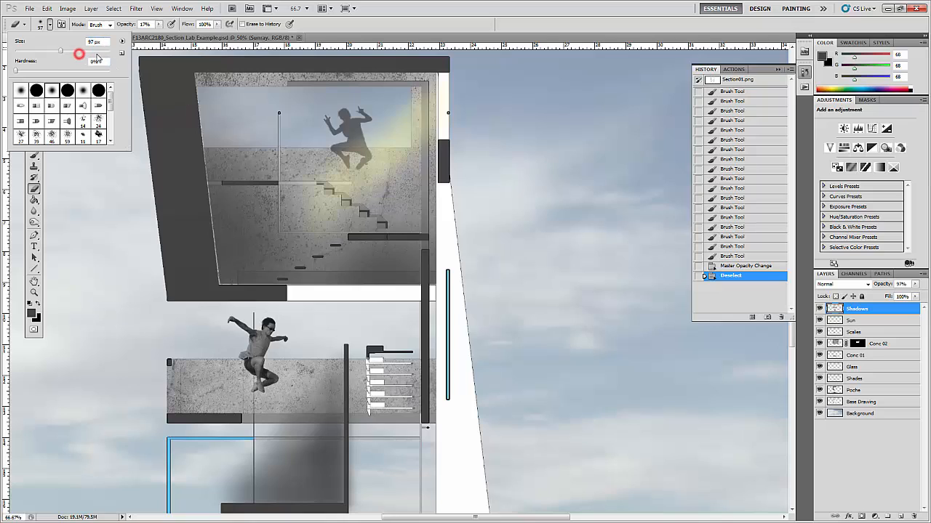
Softly erase the shading on the upper room's concrete wall around the thin dark slab near the slanted wall.
click(254, 176)
click(254, 196)
click(239, 188)
click(235, 164)
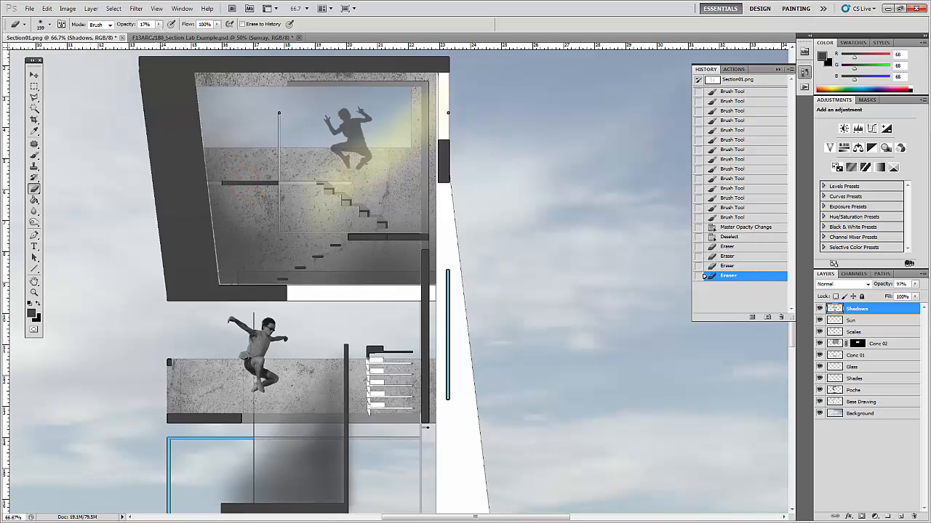
Softly erase the Shadows layer's shading across the upper room's lower concrete wall, around the stairs and above the floor.
click(265, 205)
click(267, 210)
click(280, 222)
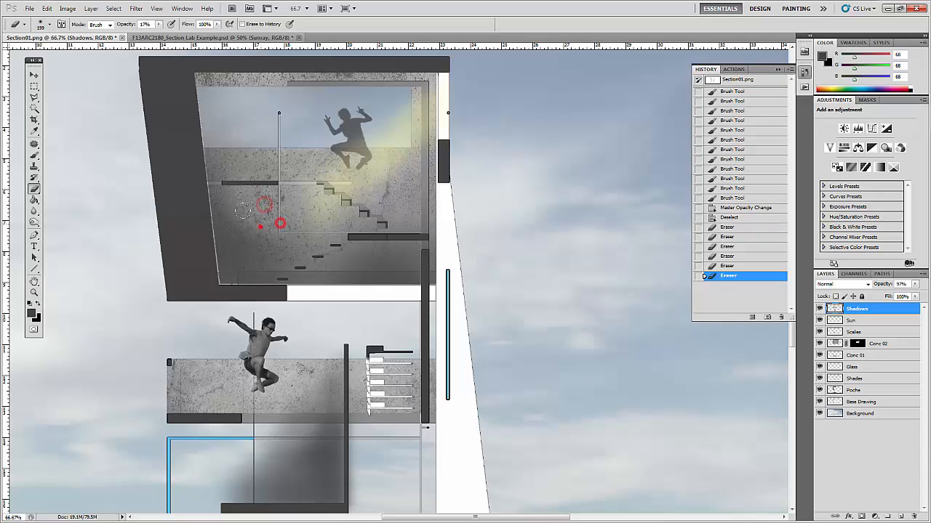
click(260, 226)
click(250, 232)
click(257, 185)
click(295, 242)
click(327, 241)
click(338, 232)
click(356, 223)
click(399, 218)
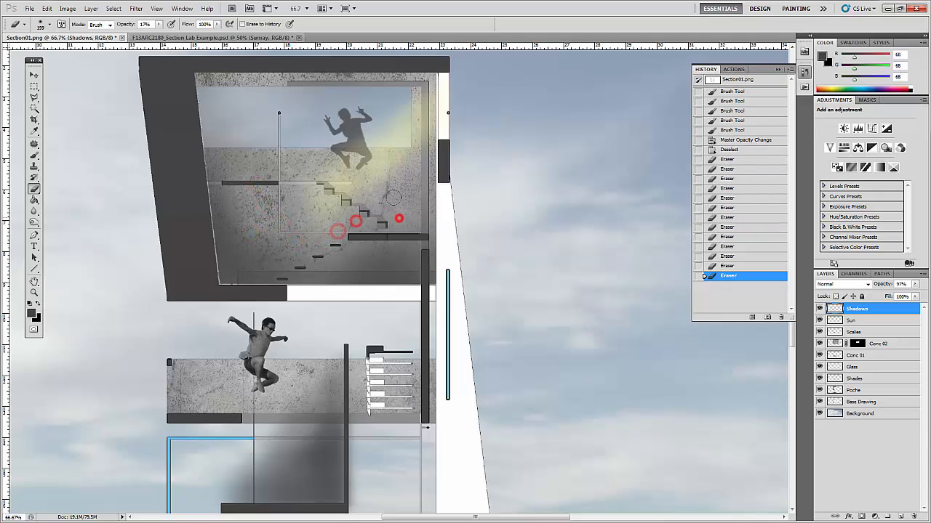
click(413, 215)
click(267, 247)
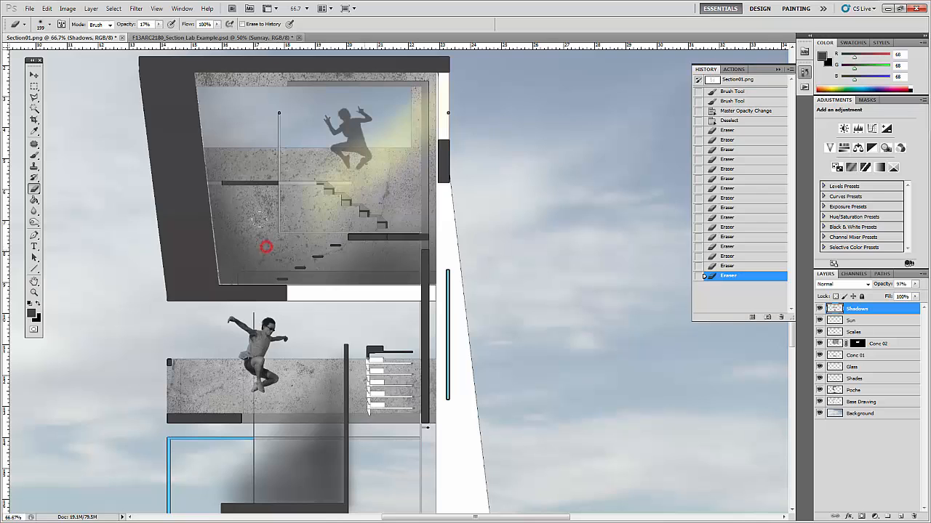
click(354, 236)
Softly erase the shading on the lower concrete wall beside the thin dark column, then deselect all layers.
scroll(453, 245, down, 5)
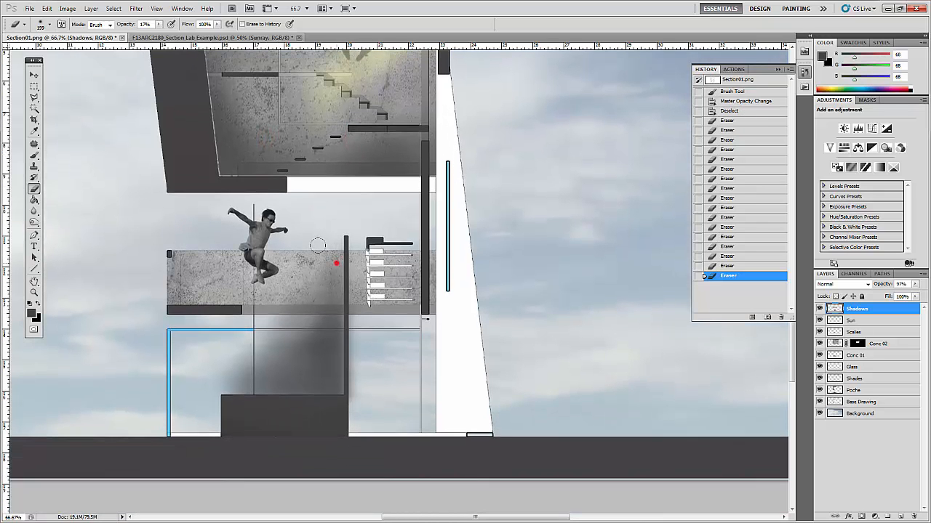
click(336, 263)
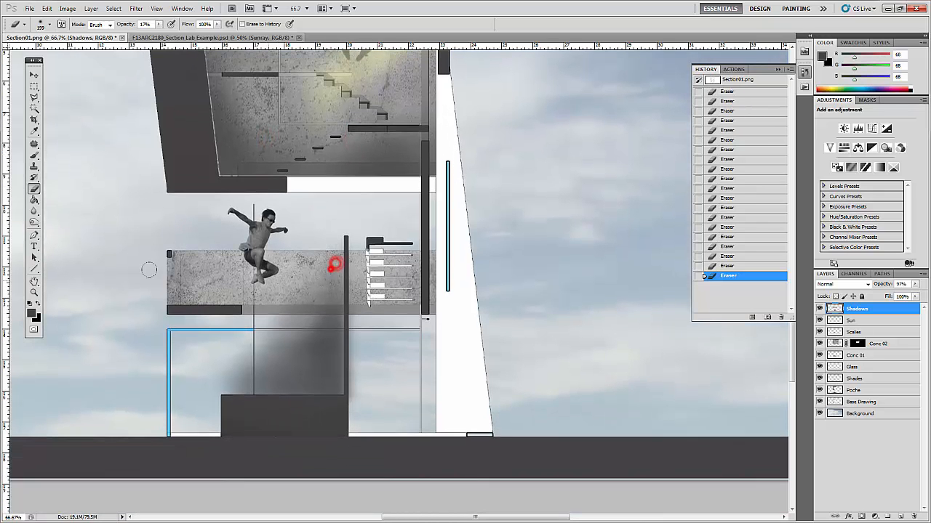
click(34, 75)
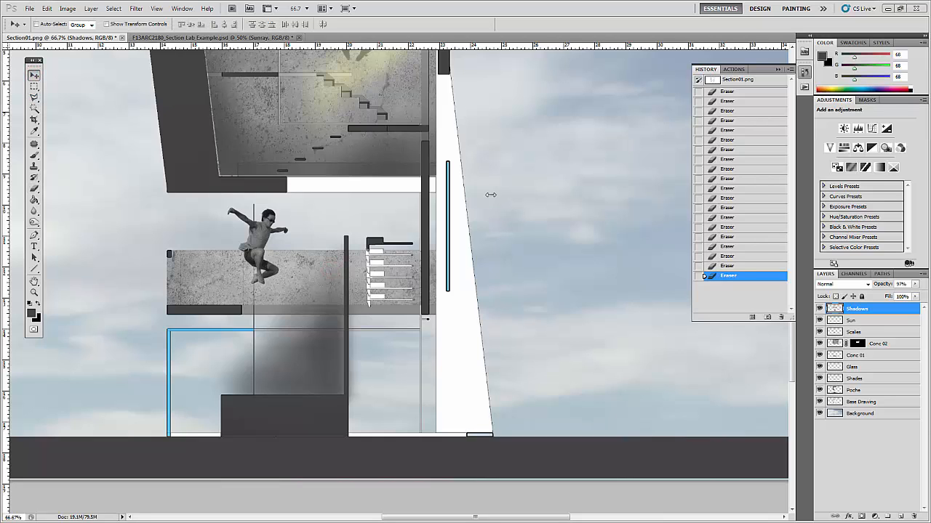
click(861, 461)
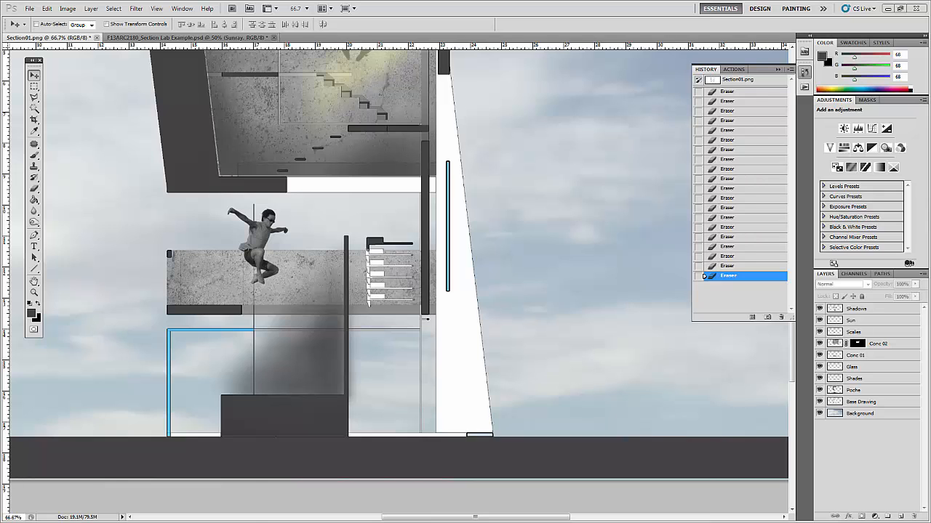
Switch to the browser, open Gobotree from the Photoshop Basics course page, and search the image database for "cactus".
drag(0, 95, 492, 2)
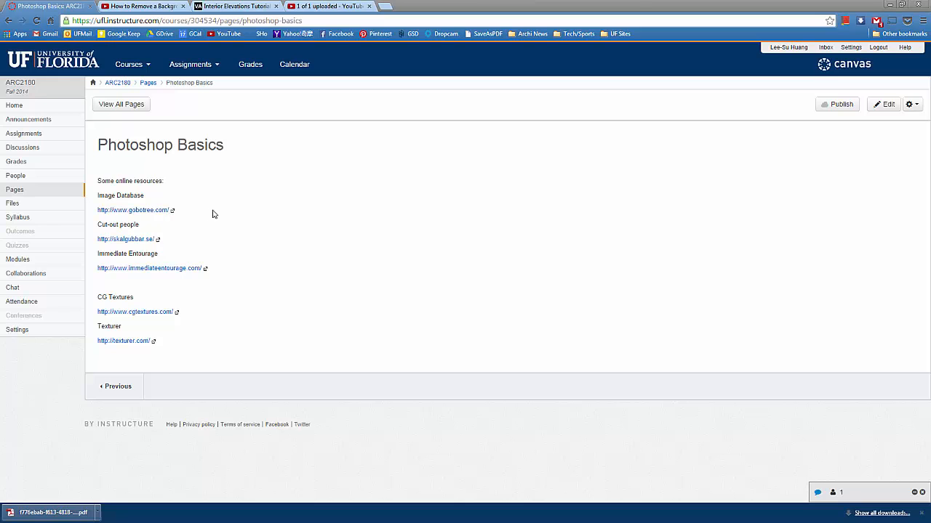
click(143, 212)
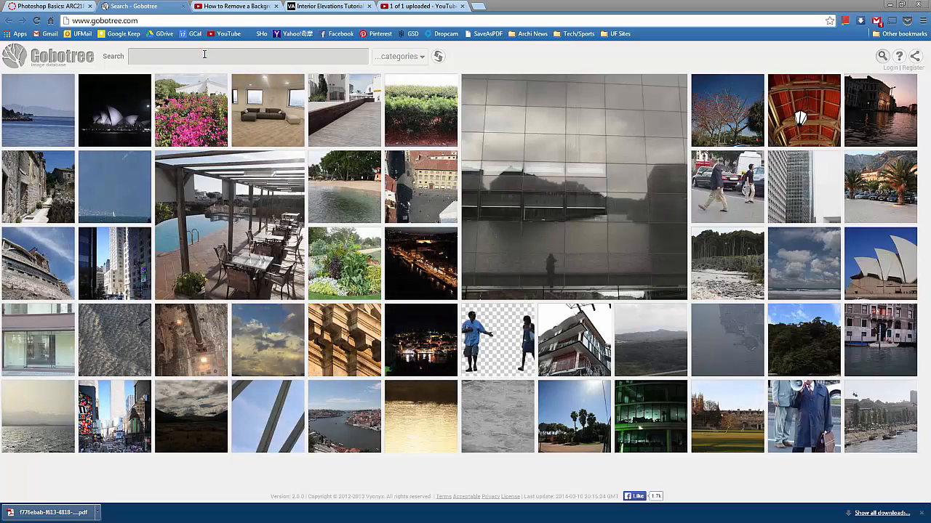
click(204, 54)
text(cactus)
key(Return)
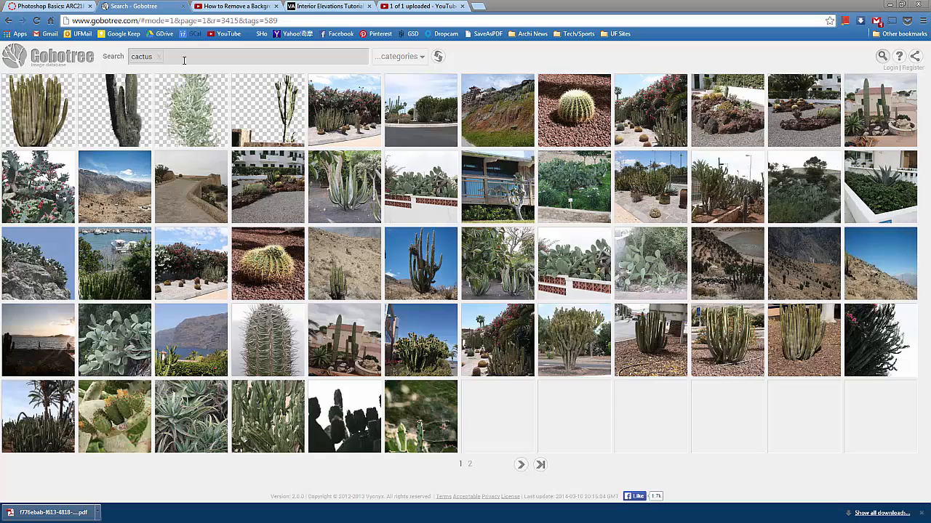
Open the tall dark cutout cactus, log in with the saved account, and download its standard-resolution image.
click(121, 109)
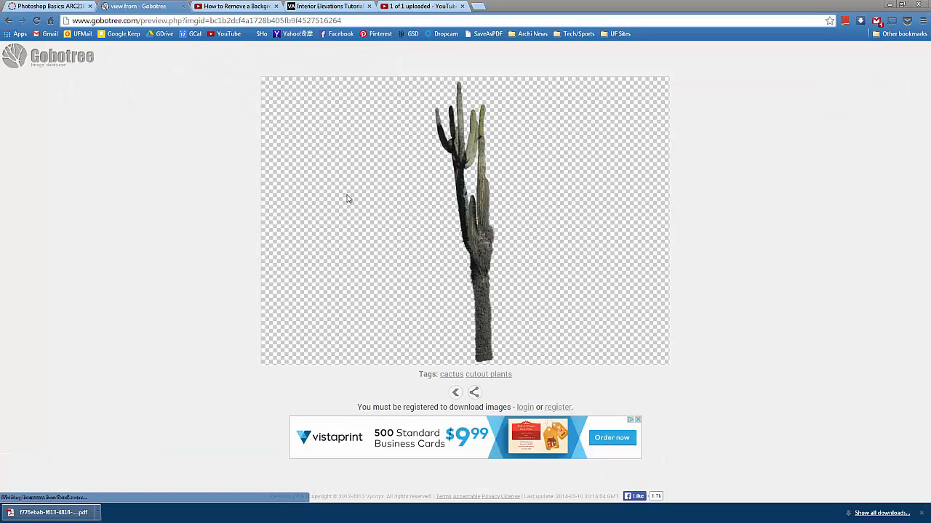
click(524, 408)
click(370, 152)
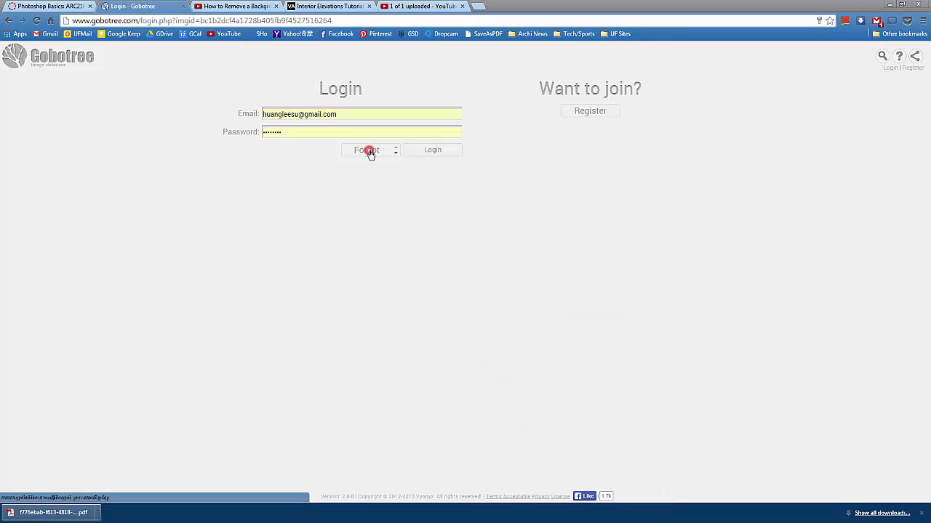
click(440, 152)
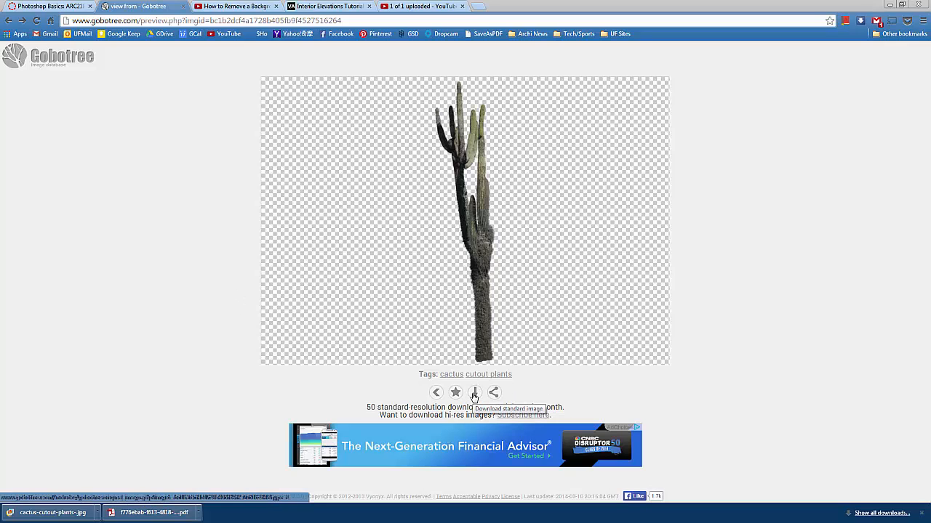
click(474, 394)
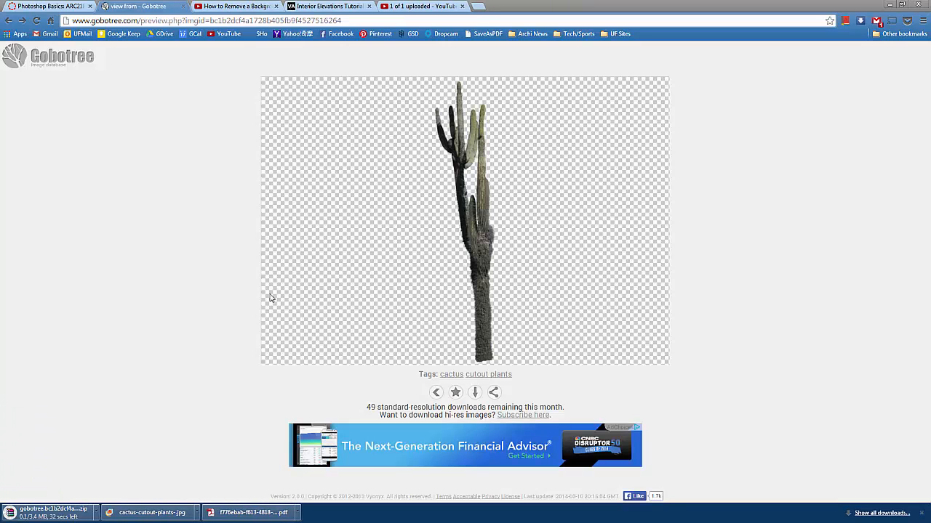
Open the downloaded zip archive, open its cactus PSD file in Photoshop, and close the archive window.
click(52, 516)
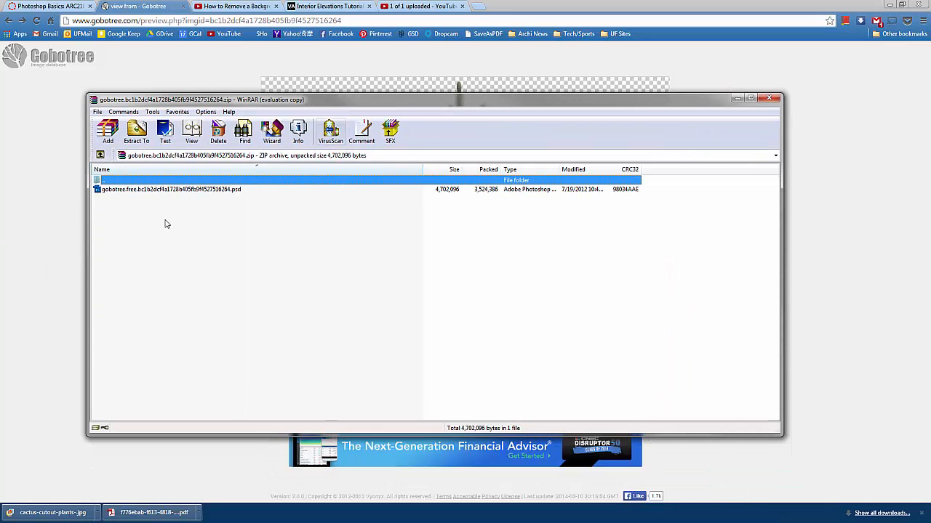
double_click(175, 190)
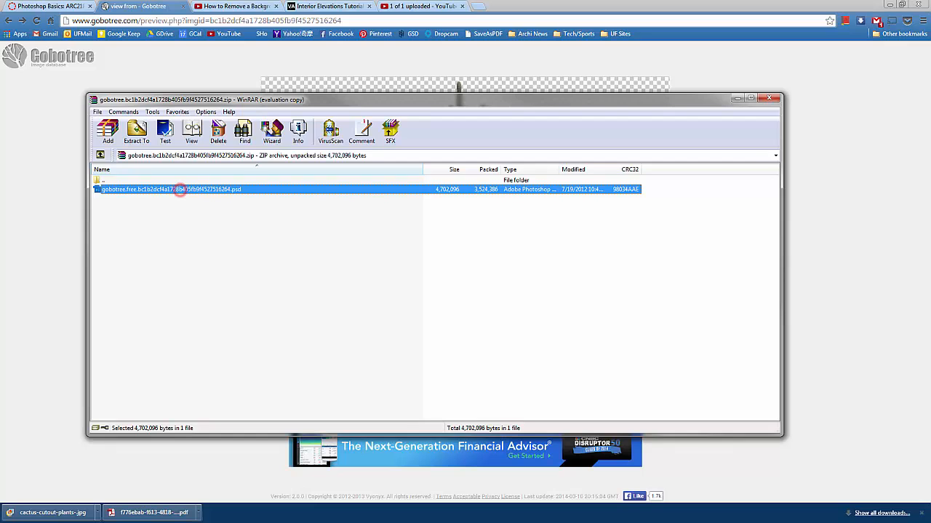
click(767, 98)
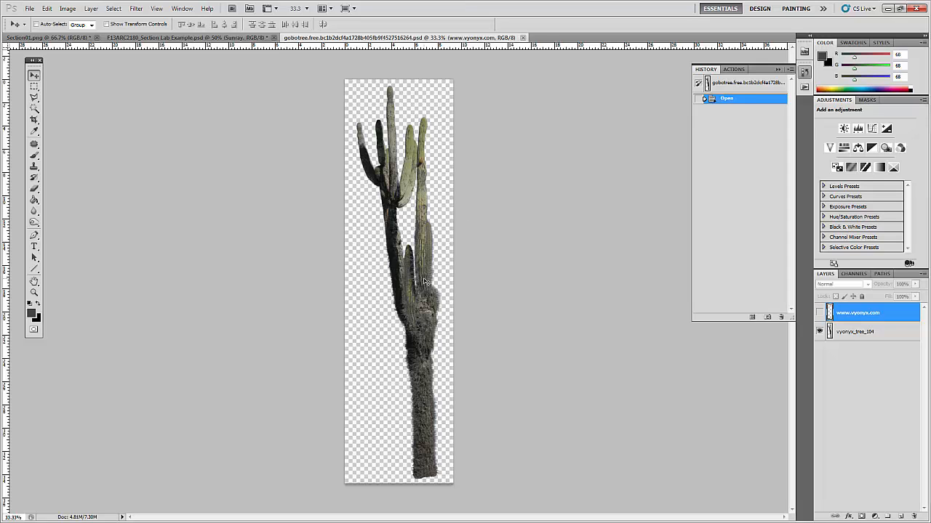
key(ctrl+a)
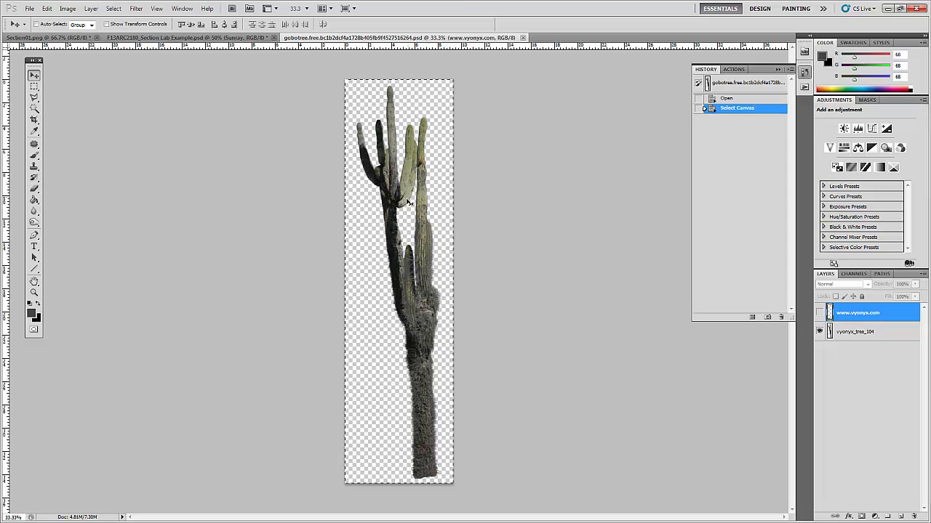
click(405, 203)
click(547, 322)
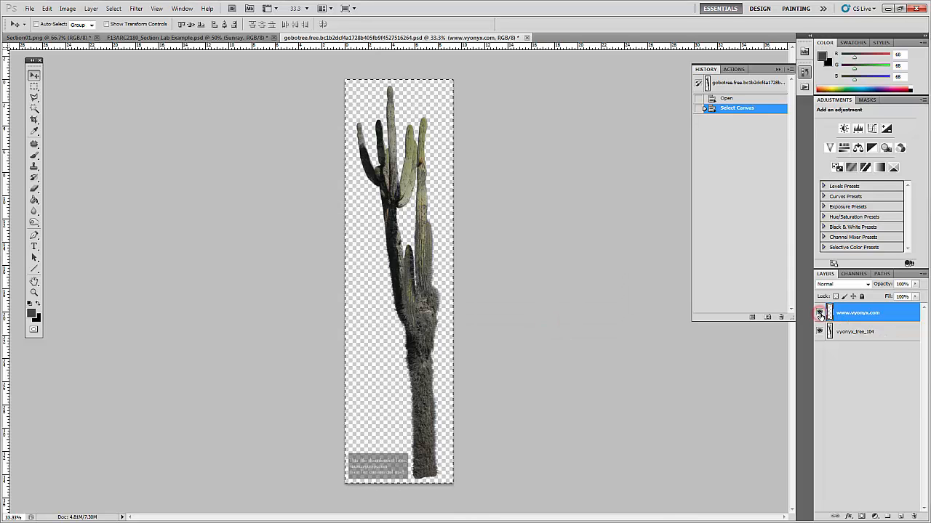
click(871, 332)
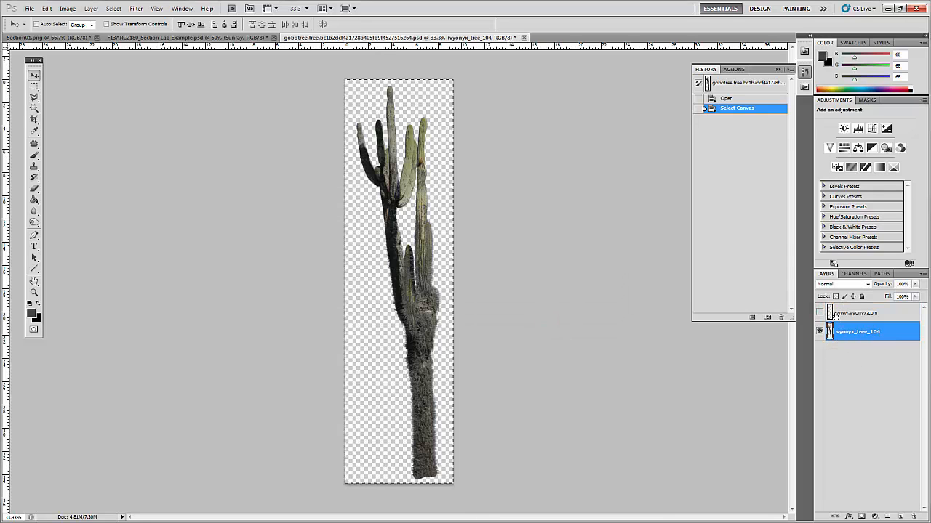
click(877, 313)
click(914, 516)
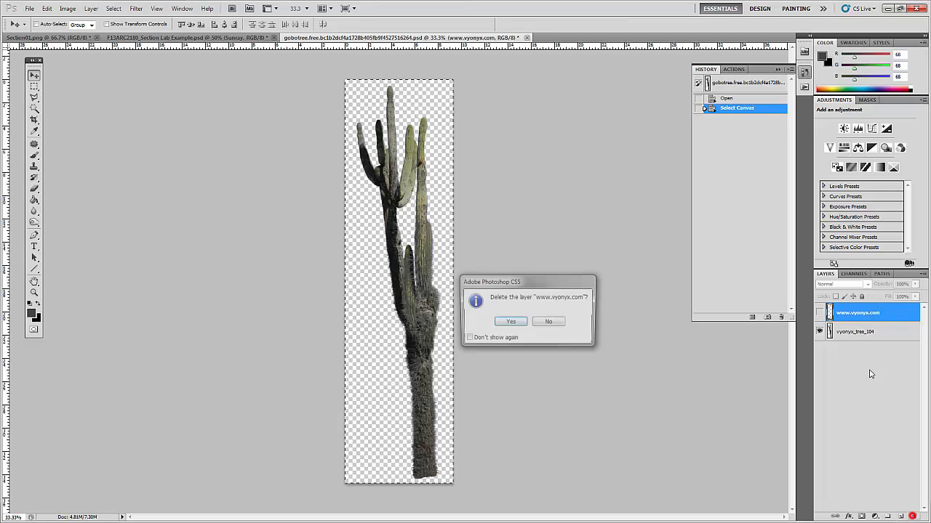
click(509, 322)
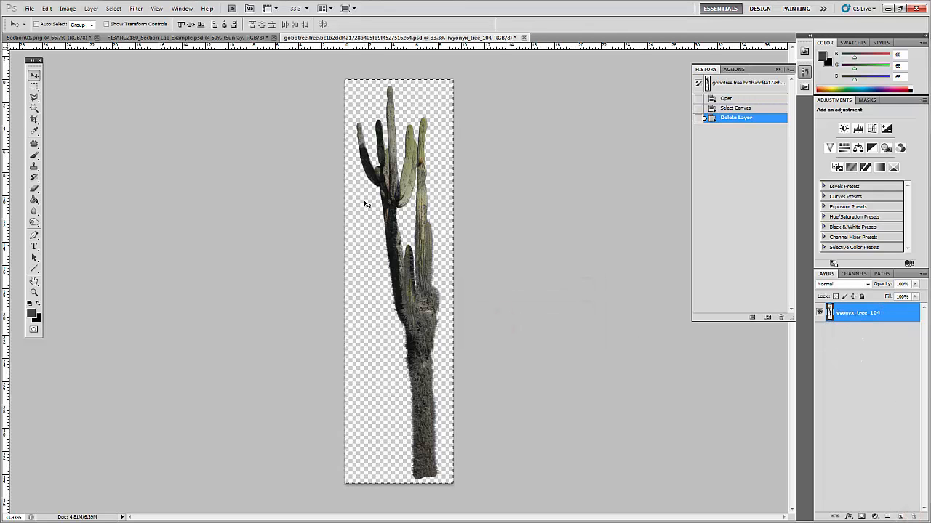
Move the entire cactus image into Section01.png as a new layer and place it in the sky area right of the building.
click(403, 210)
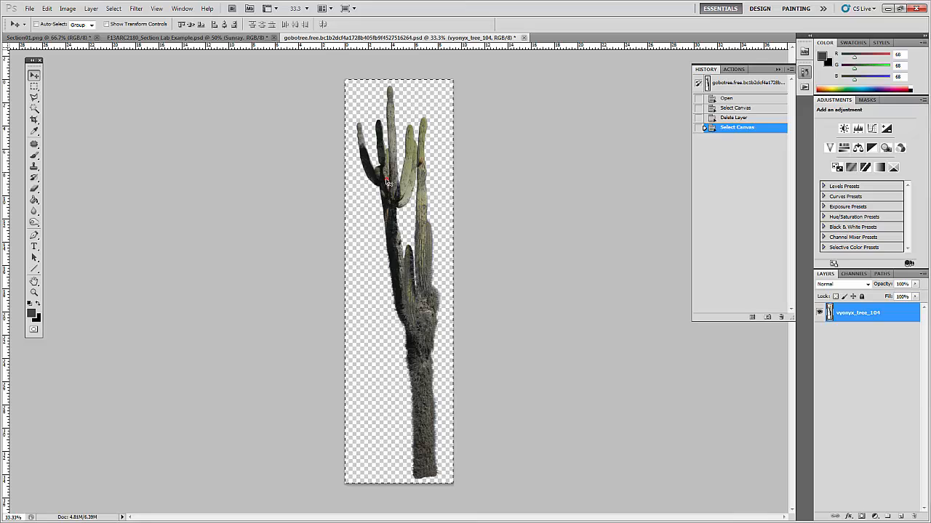
drag(388, 182, 220, 87)
drag(76, 41, 532, 204)
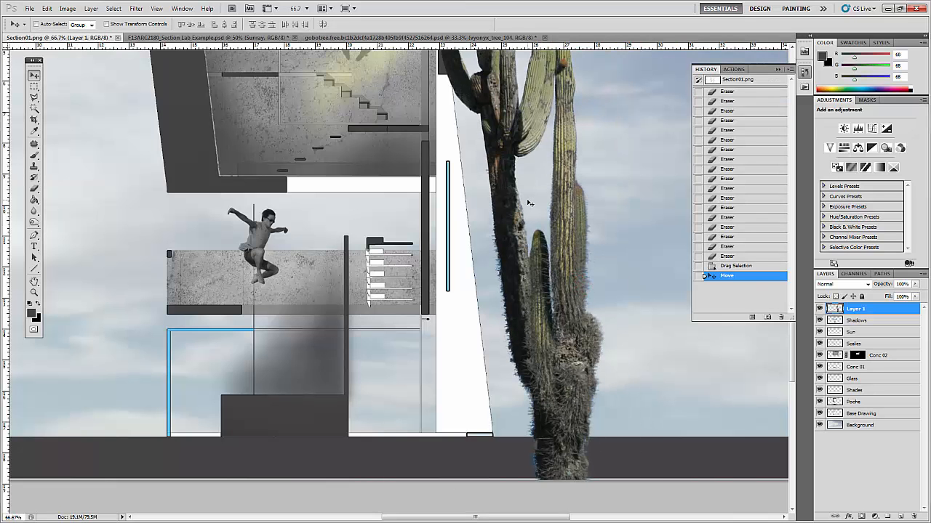
key(ctrl+minus)
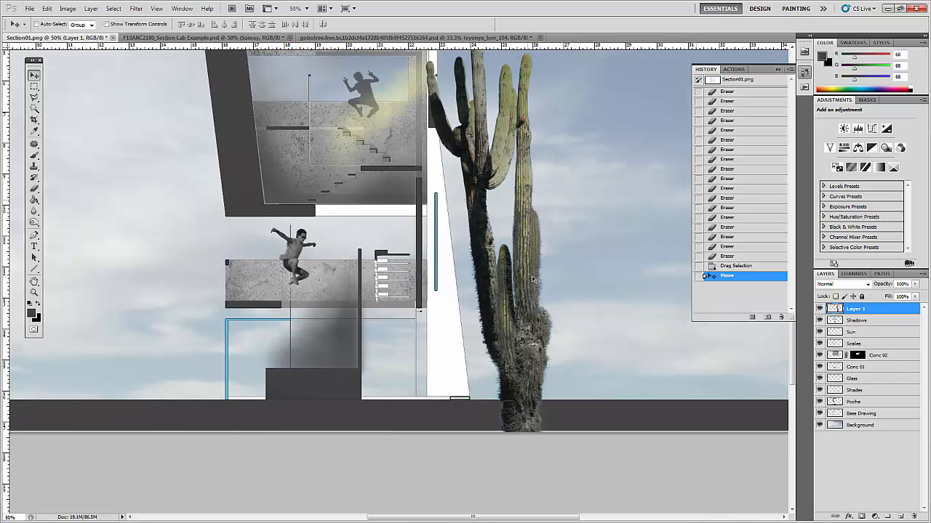
key(ctrl+minus)
drag(504, 335, 556, 269)
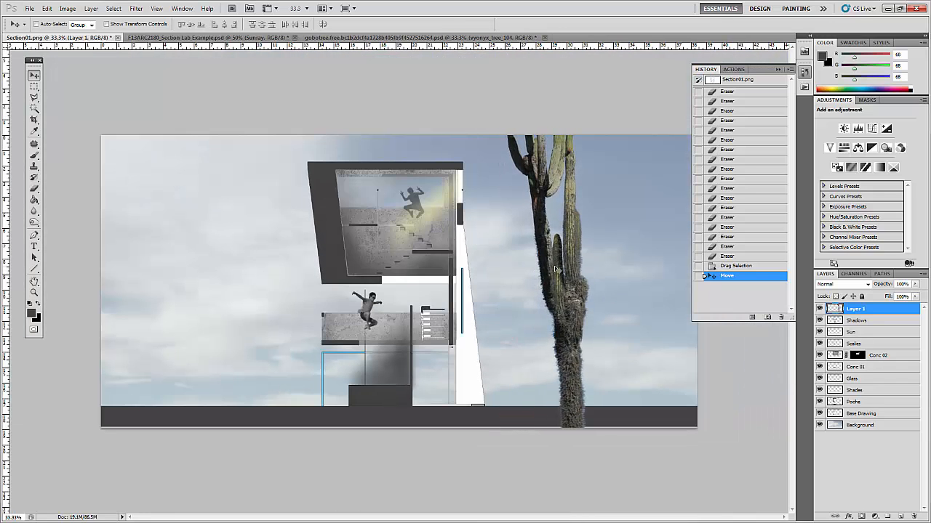
Scale the cactus down proportionally to slightly below the building's height and stand its base on the dark ground strip.
key(ctrl+t)
drag(603, 67, 589, 218)
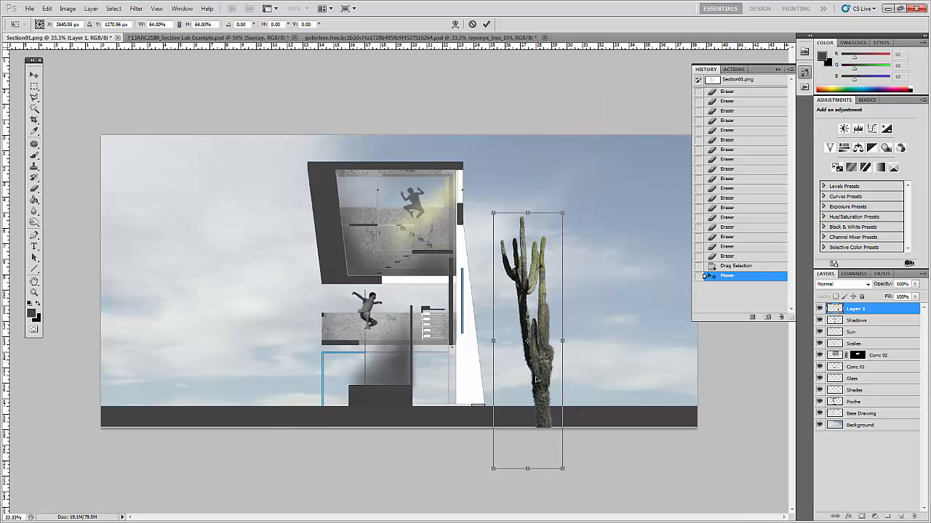
drag(538, 376, 555, 304)
drag(579, 140, 573, 167)
key(Return)
drag(557, 283, 553, 298)
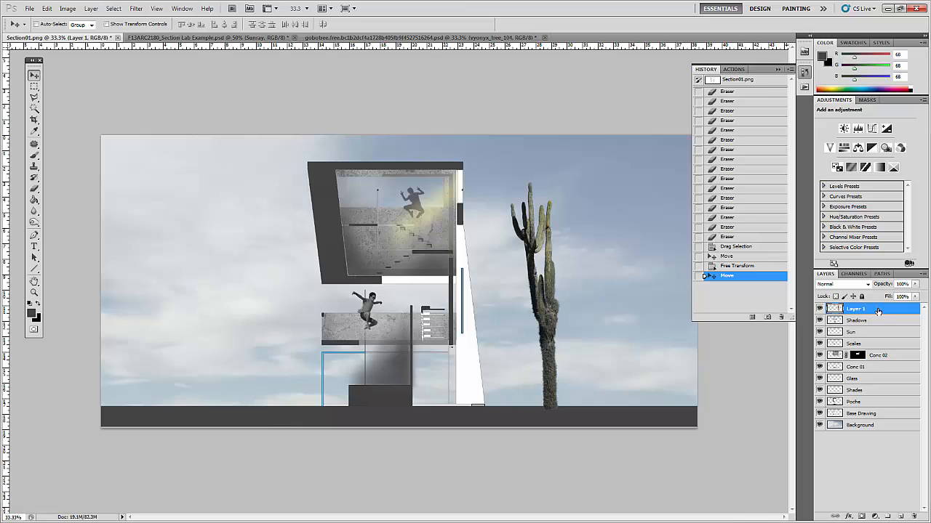
Move the cactus layer directly above Background and shift the cactus slightly further away from the building.
drag(877, 310, 890, 419)
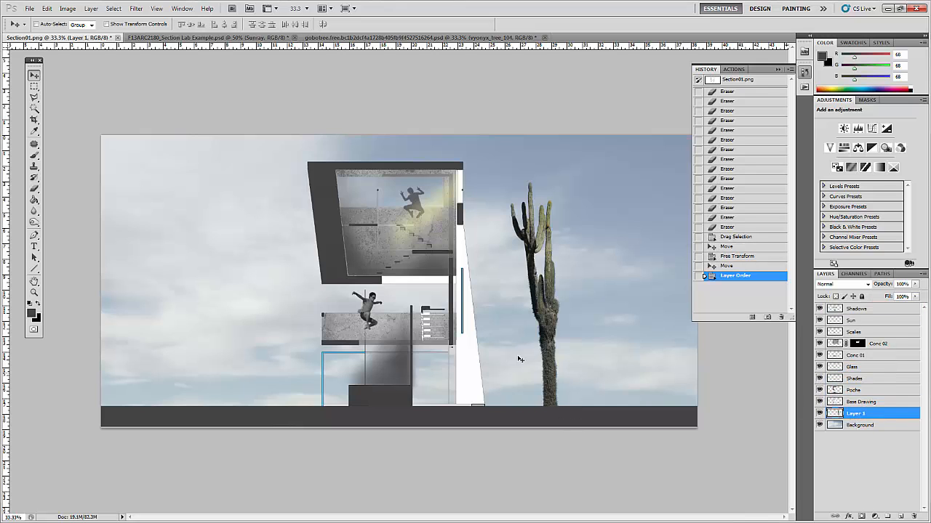
drag(548, 334, 571, 336)
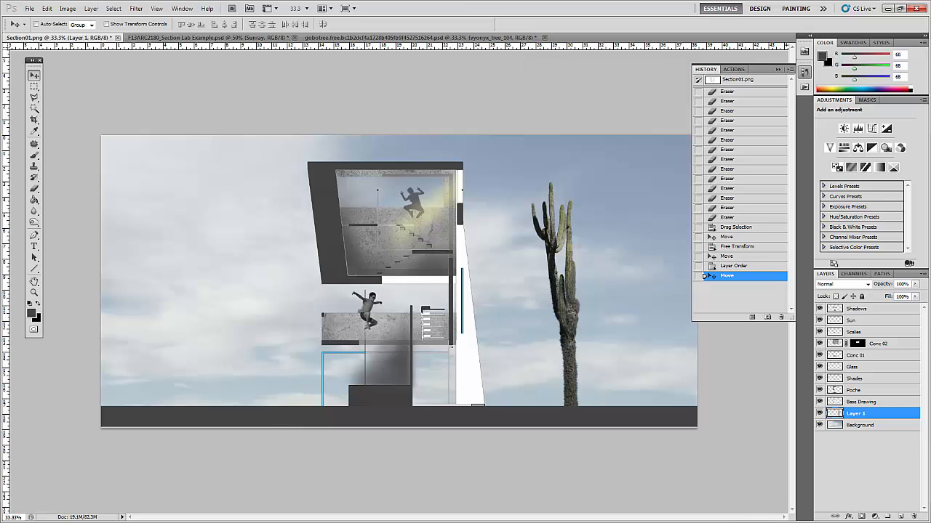
Rename the cactus layer as Cactus.
double_click(854, 414)
text(Ca)
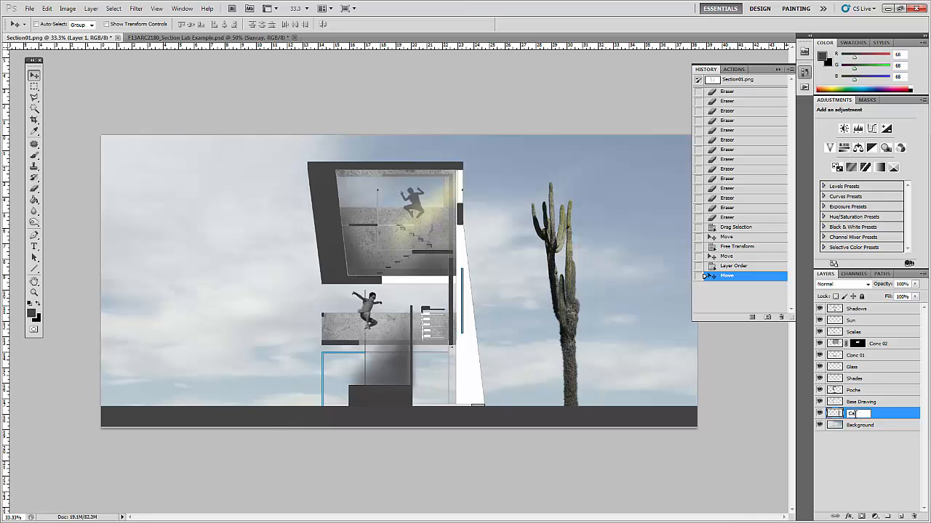
text(ctus)
key(Return)
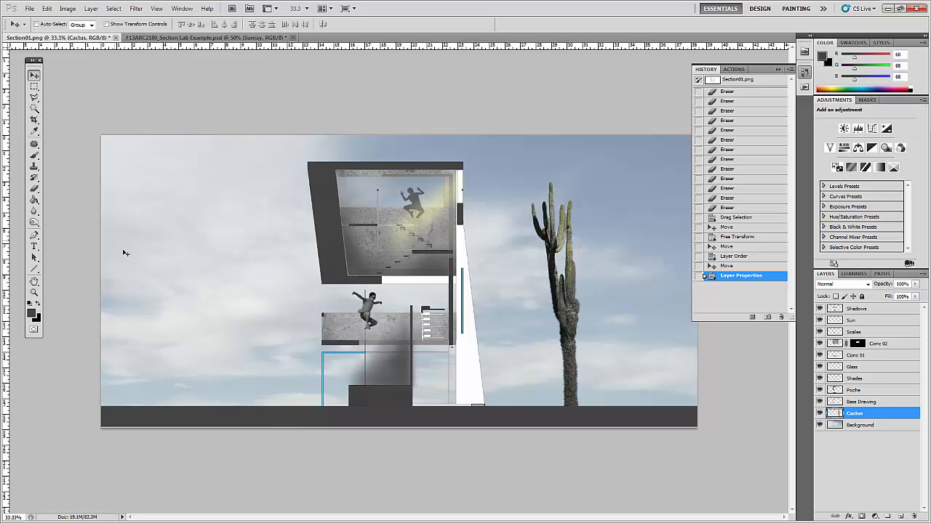
Create a new layer at the top of the layer stack and name it Vignetting.
click(867, 498)
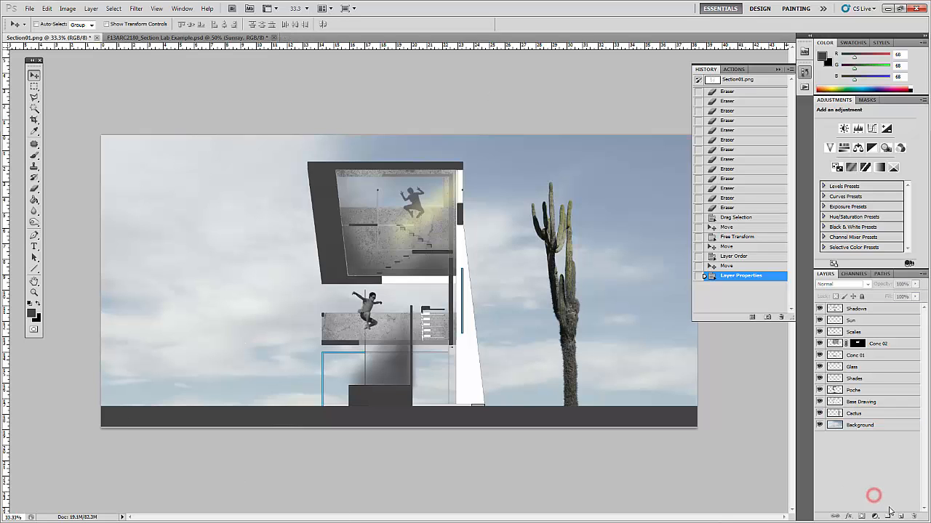
click(896, 516)
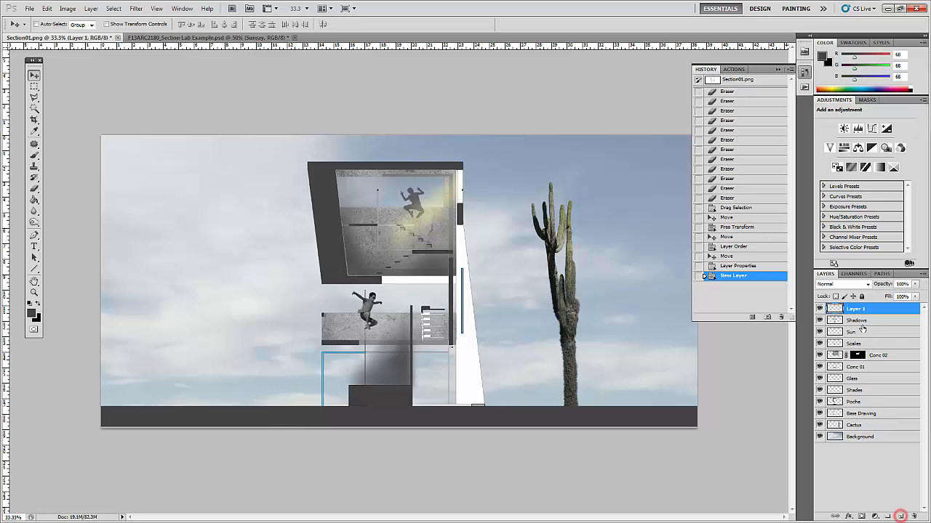
double_click(856, 310)
text(Vignetting)
key(Return)
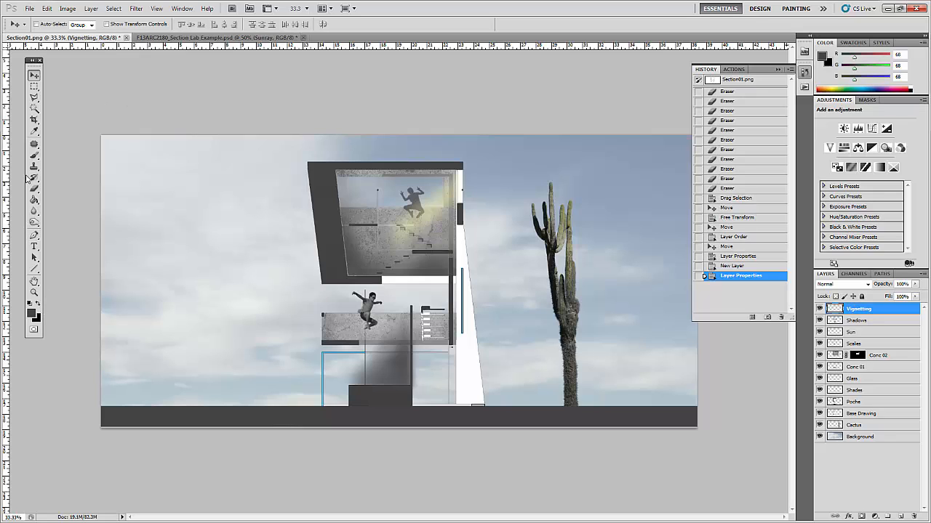
Switch to the Brush tool and enlarge its soft brush slightly, keeping 0% hardness and 15% opacity.
drag(34, 155, 62, 157)
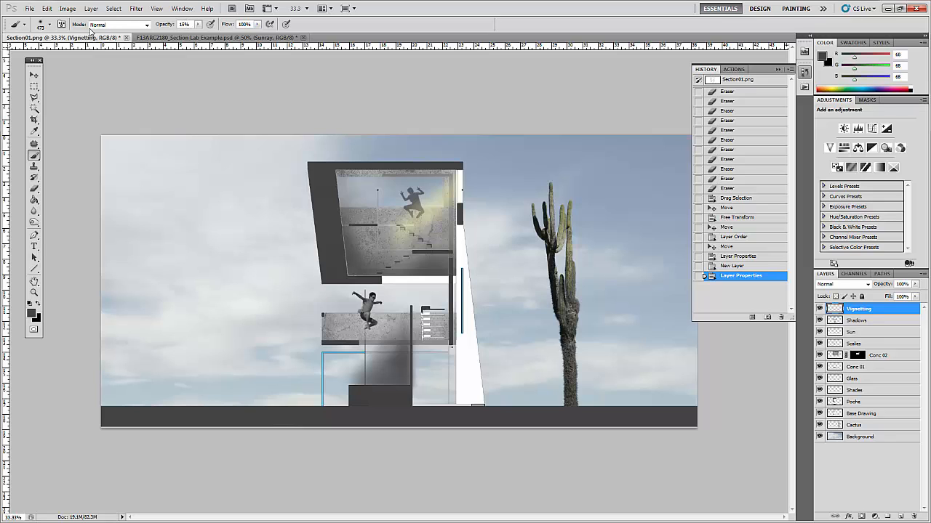
click(49, 24)
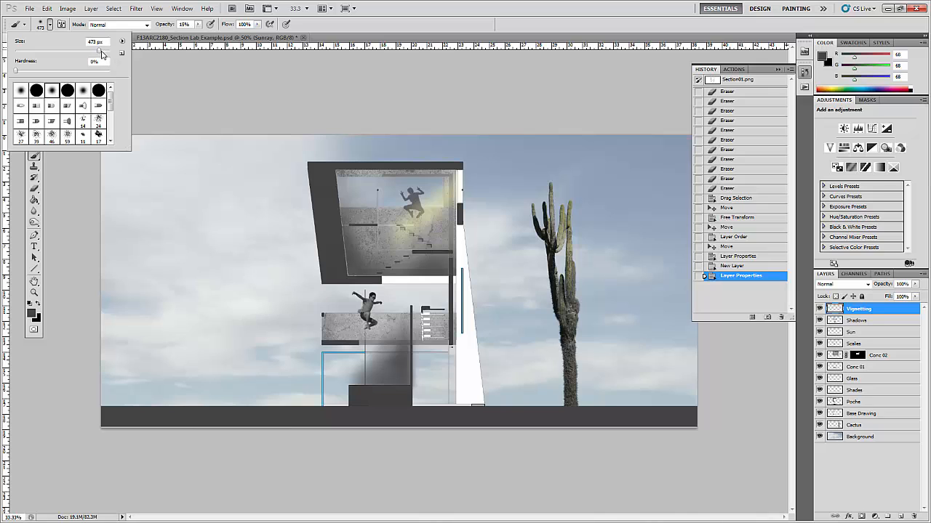
drag(102, 54, 107, 53)
click(167, 67)
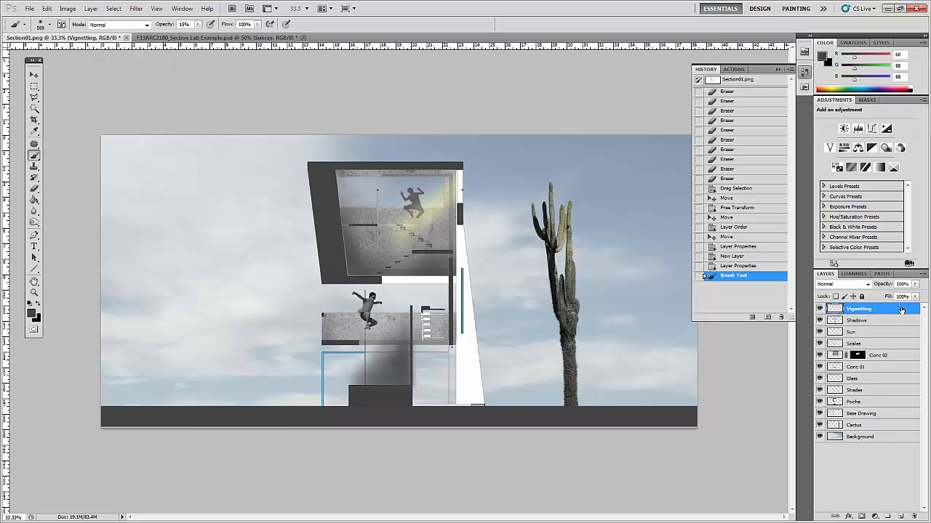
Paint soft dark grey strokes on the Vignetting layer along the canvas's left edge and its corners.
drag(165, 134, 117, 200)
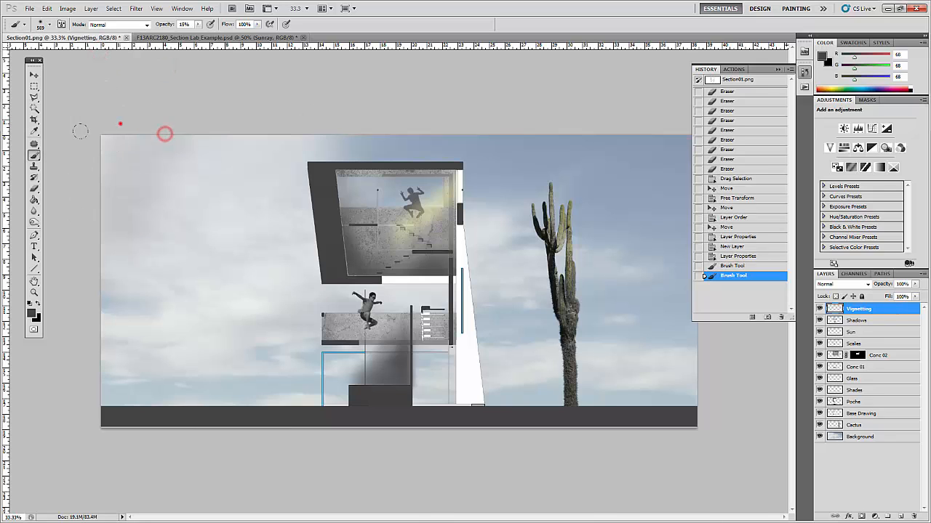
drag(120, 123, 120, 262)
mouse_move(139, 135)
mouse_down()
mouse_move(138, 367)
mouse_move(123, 411)
mouse_move(110, 363)
mouse_up()
drag(81, 320, 156, 397)
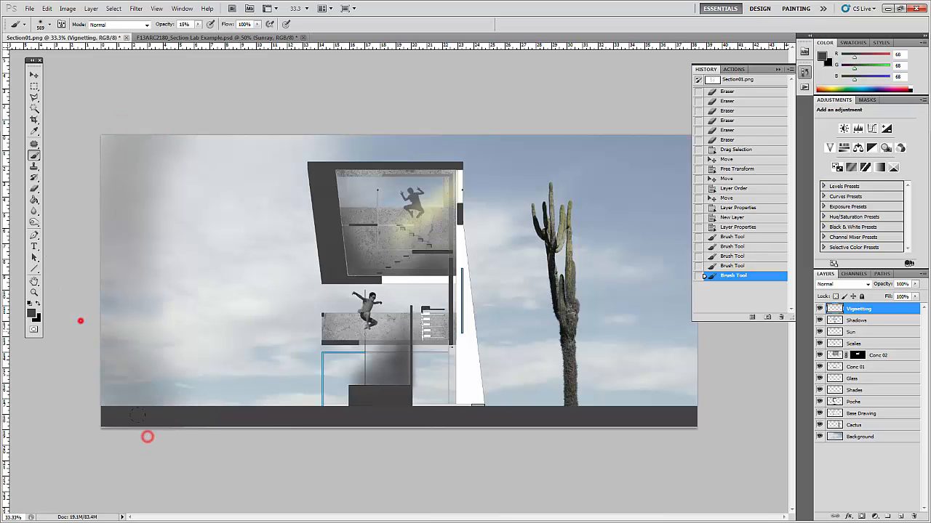
click(184, 442)
click(104, 228)
drag(104, 210, 112, 298)
click(109, 354)
click(141, 151)
click(189, 129)
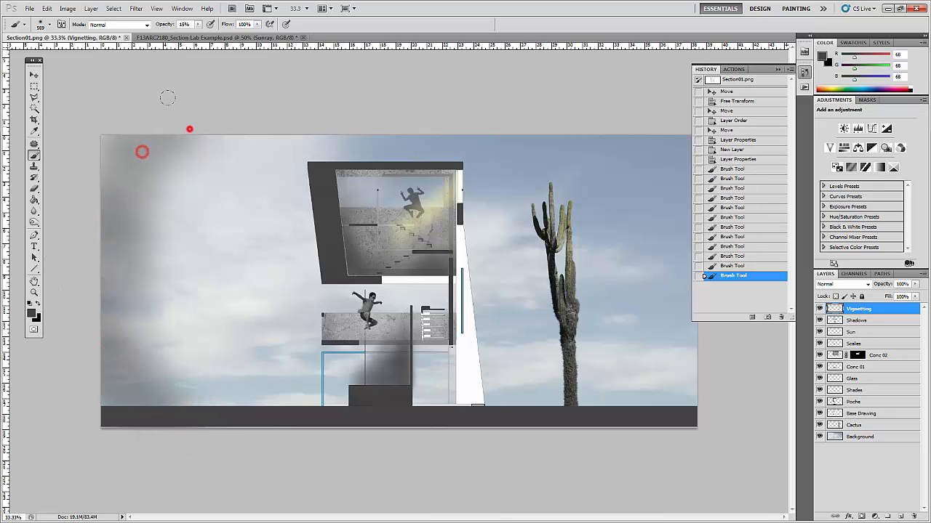
drag(163, 147, 115, 262)
Darken the canvas's right edge and its upper and lower corners with soft grey strokes on the Vignetting layer.
click(618, 513)
mouse_move(667, 403)
mouse_down()
mouse_move(596, 425)
mouse_move(647, 393)
mouse_move(672, 339)
mouse_up()
click(700, 295)
mouse_move(669, 144)
mouse_down()
mouse_move(640, 115)
mouse_move(567, 96)
mouse_move(611, 116)
mouse_up()
click(616, 121)
drag(633, 160, 653, 203)
click(684, 255)
click(677, 330)
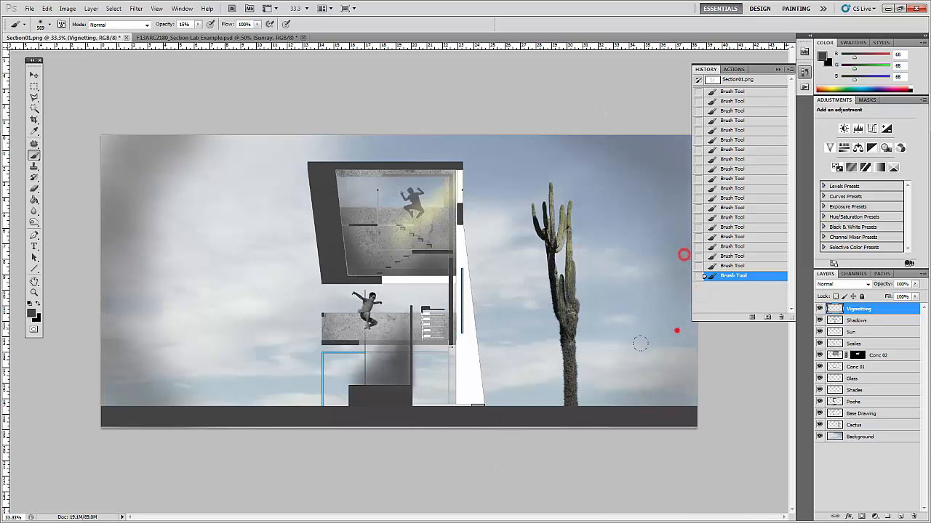
click(605, 474)
click(657, 412)
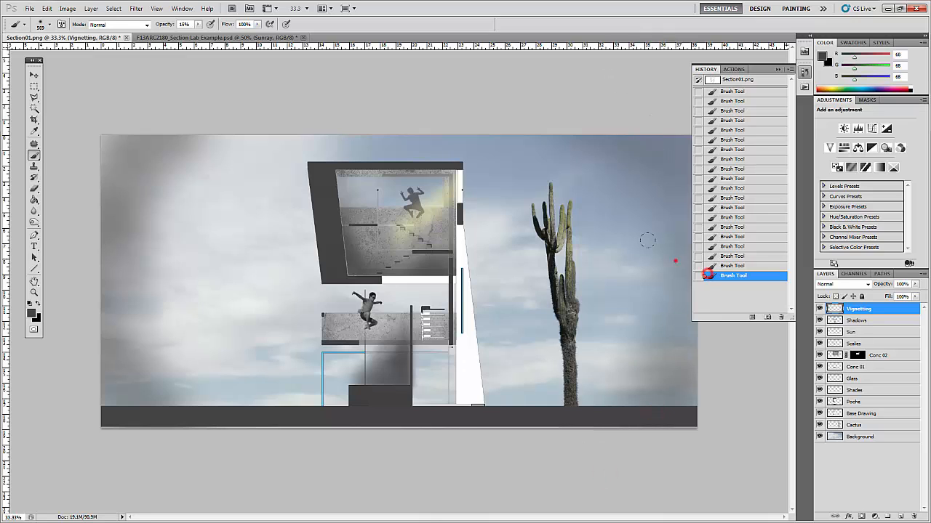
click(676, 262)
click(644, 385)
Build up the vignette further inward on both sides of the image with more soft brush dabs.
click(160, 423)
click(79, 290)
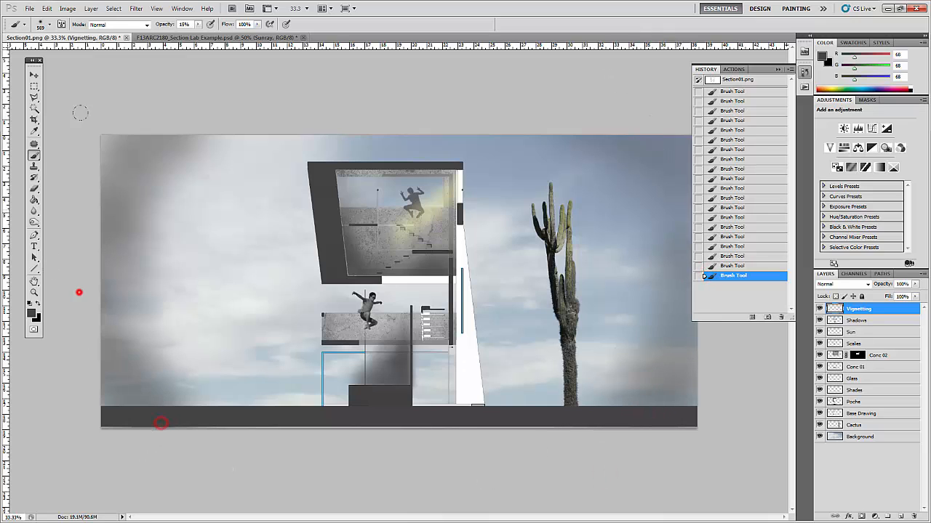
click(193, 135)
click(177, 260)
click(167, 308)
click(183, 193)
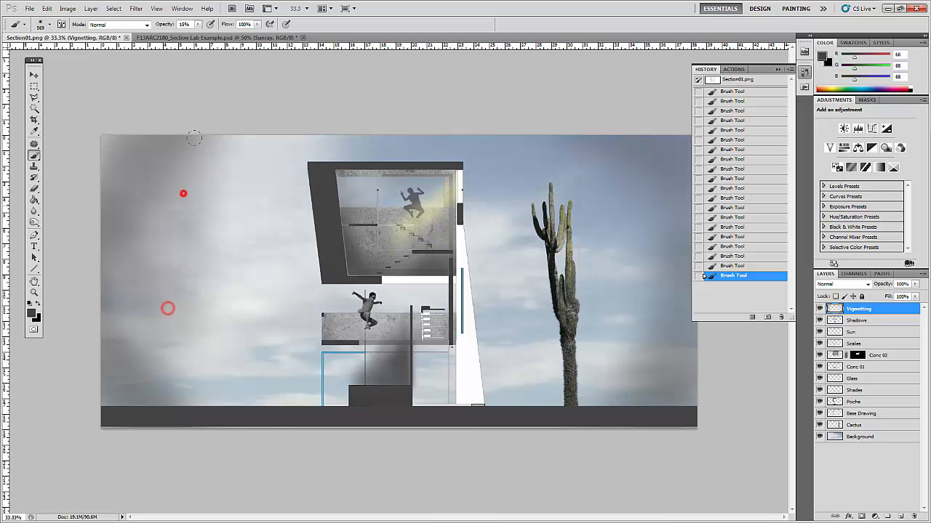
click(257, 108)
click(156, 328)
click(216, 471)
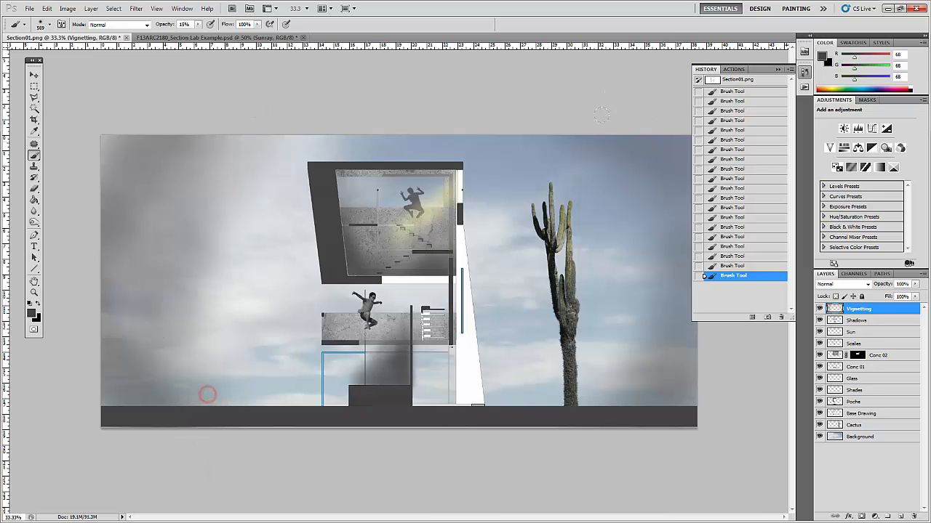
click(636, 158)
click(657, 264)
click(621, 378)
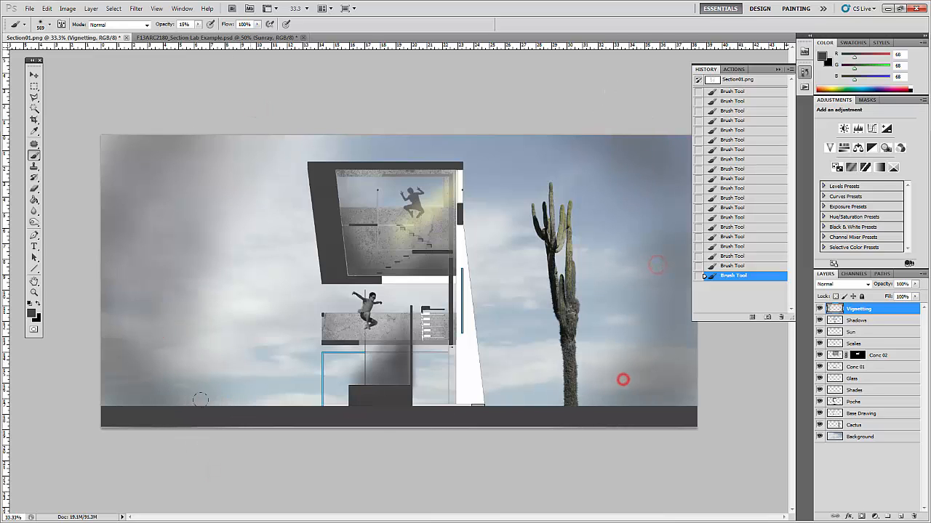
Lower the Vignetting layer's opacity to 60% and add a few more dark dabs along the left edge and lower right corner.
click(914, 284)
drag(918, 296, 897, 293)
click(116, 131)
click(112, 143)
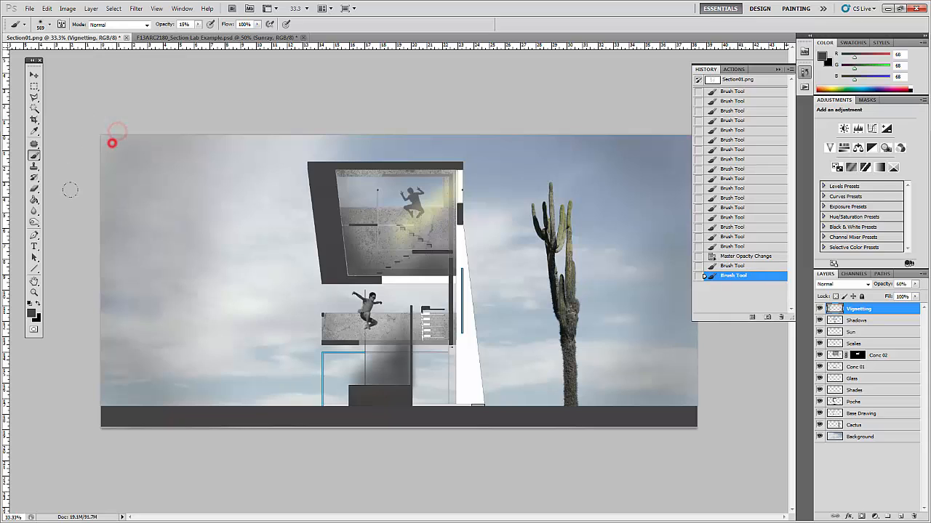
click(95, 240)
click(102, 413)
click(704, 438)
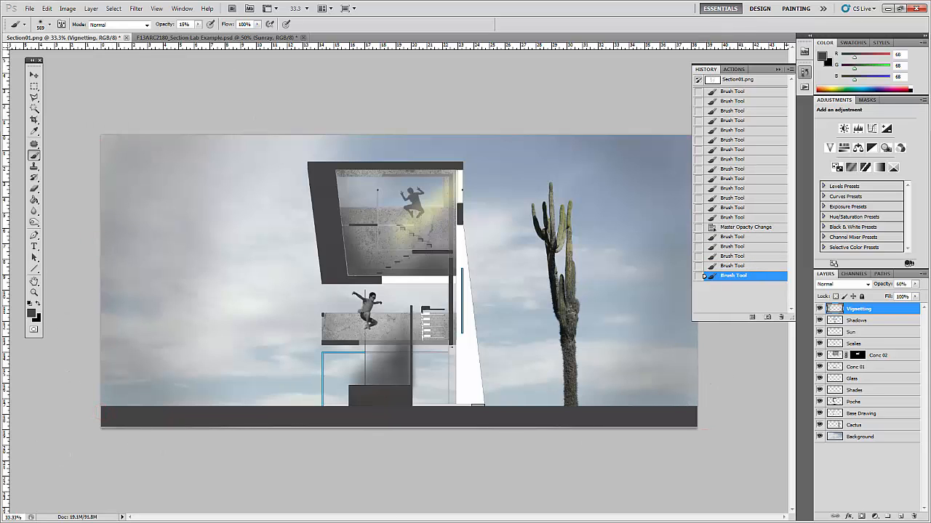
key(v)
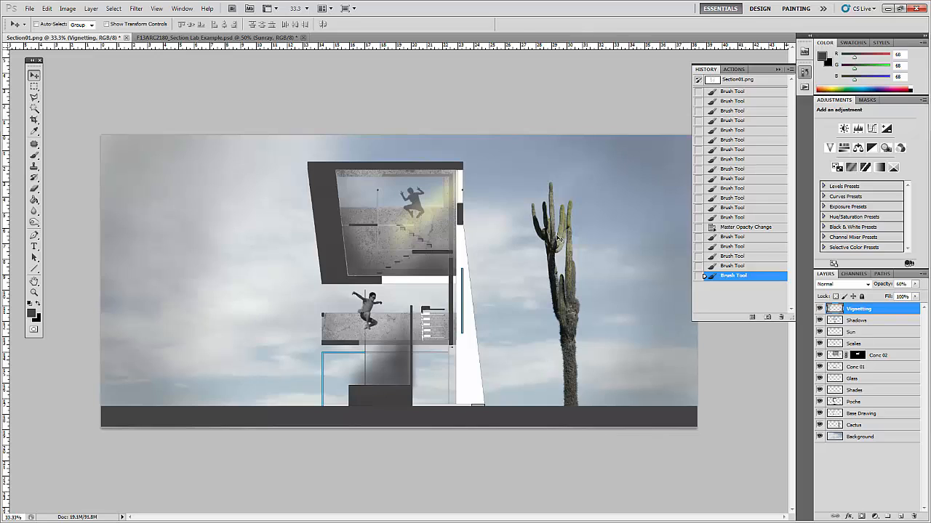
Create a new layer above Vignetting and name it Overlay.
click(900, 516)
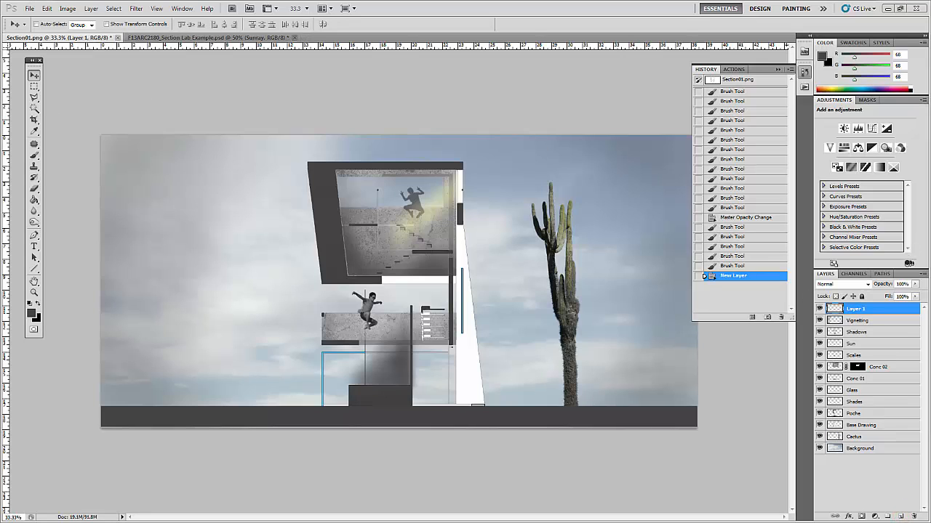
double_click(852, 310)
text(Overlay)
key(Return)
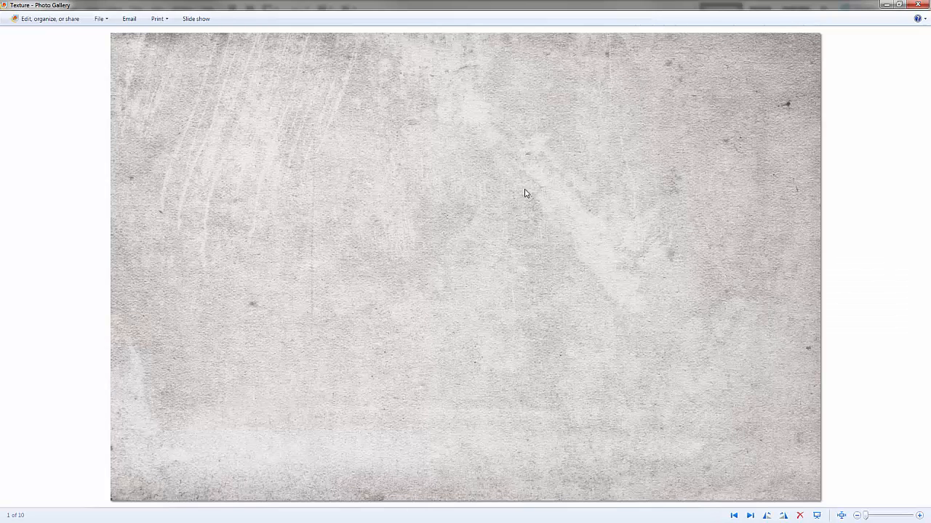
Switch to the web browser, search Google Images for grunge texture to see example overlays, and close the texture preview.
click(574, 146)
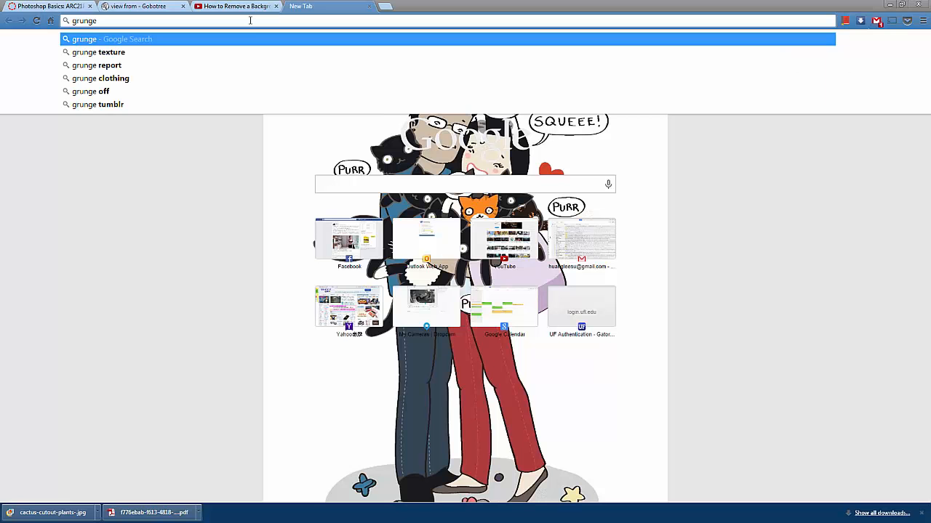
key(Down)
key(Return)
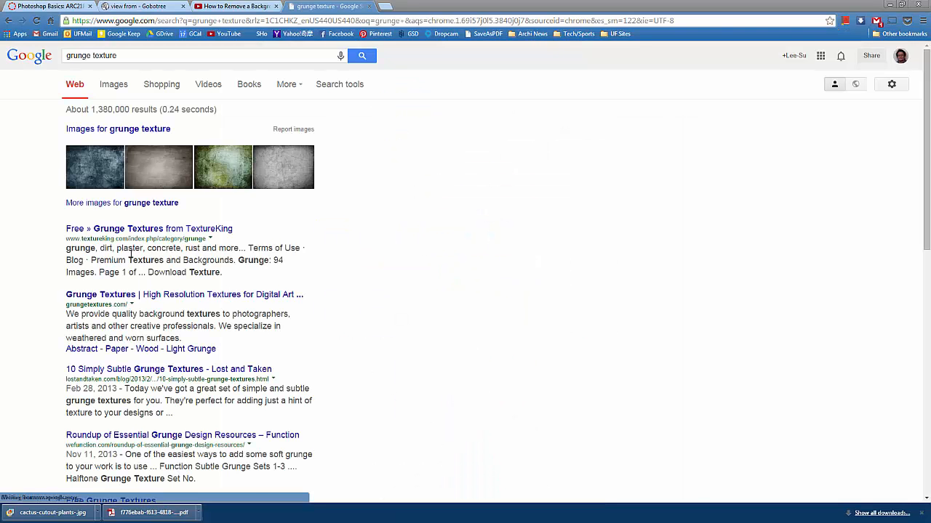
click(114, 84)
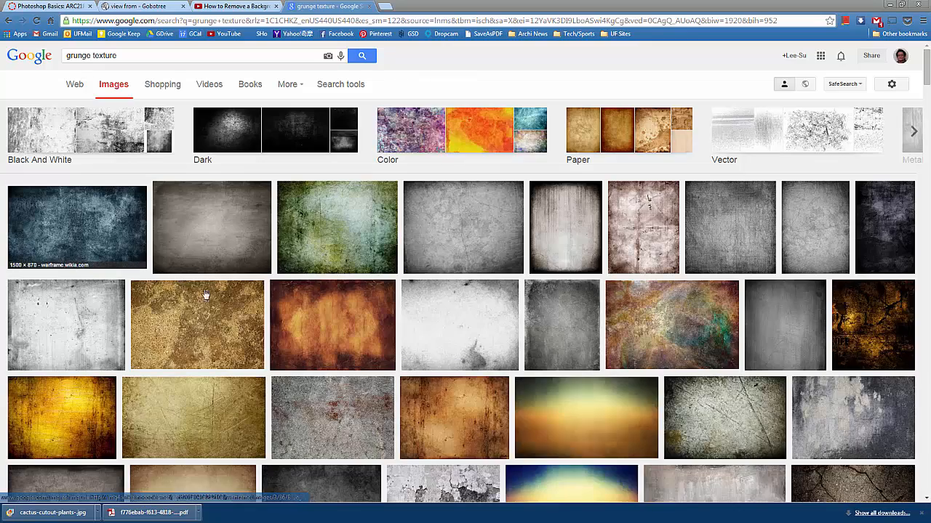
scroll(291, 240, down, 3)
scroll(389, 227, up, 3)
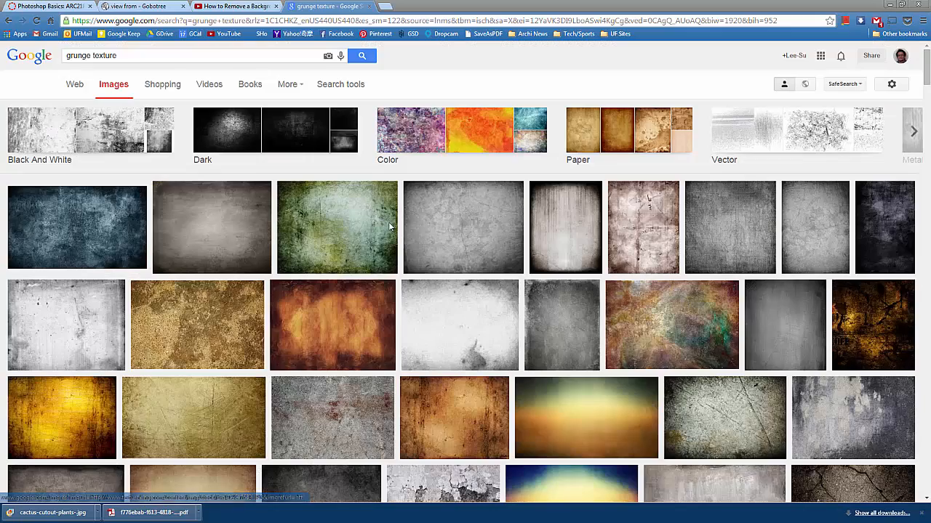
click(887, 5)
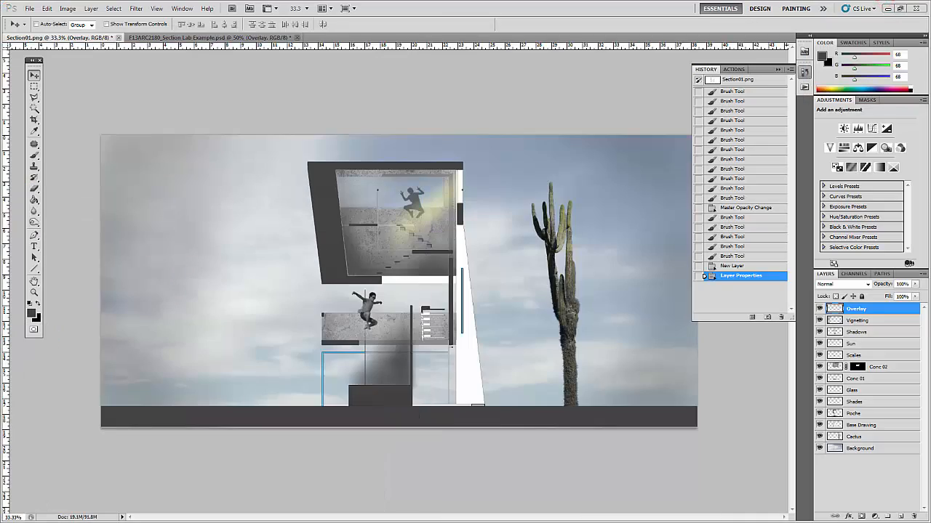
key(alt+Tab)
click(924, 3)
Open the Texture.jpg image from the Intro_Lab3 Materials folder.
click(30, 8)
click(40, 27)
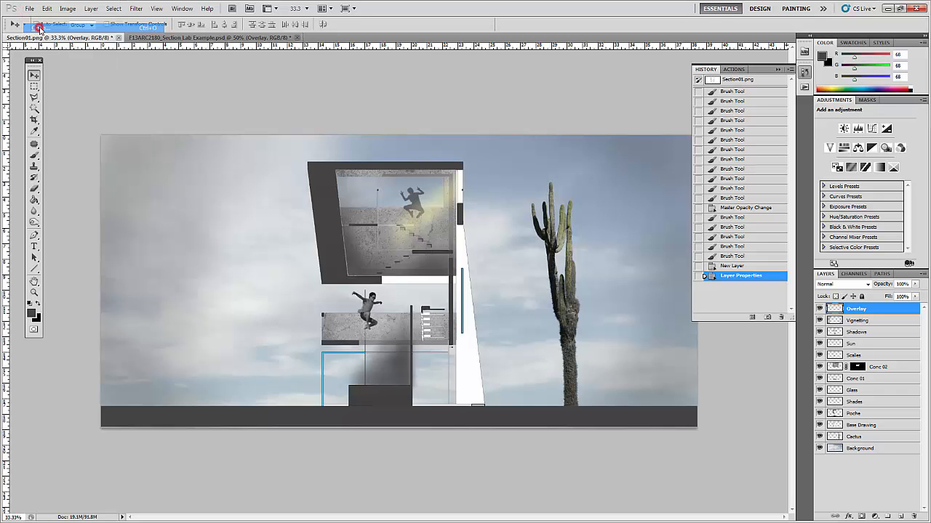
click(469, 122)
scroll(469, 125, down, 3)
scroll(468, 134, up, 3)
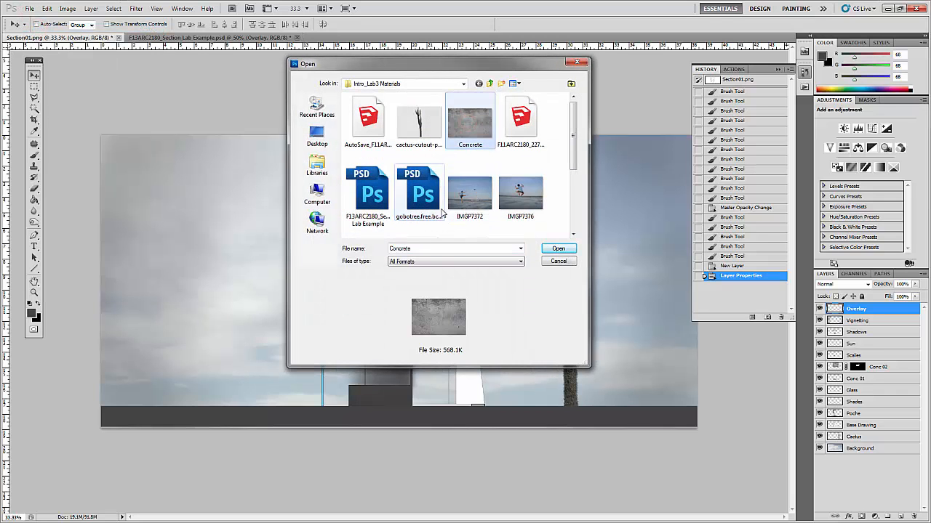
scroll(441, 211, down, 3)
double_click(419, 205)
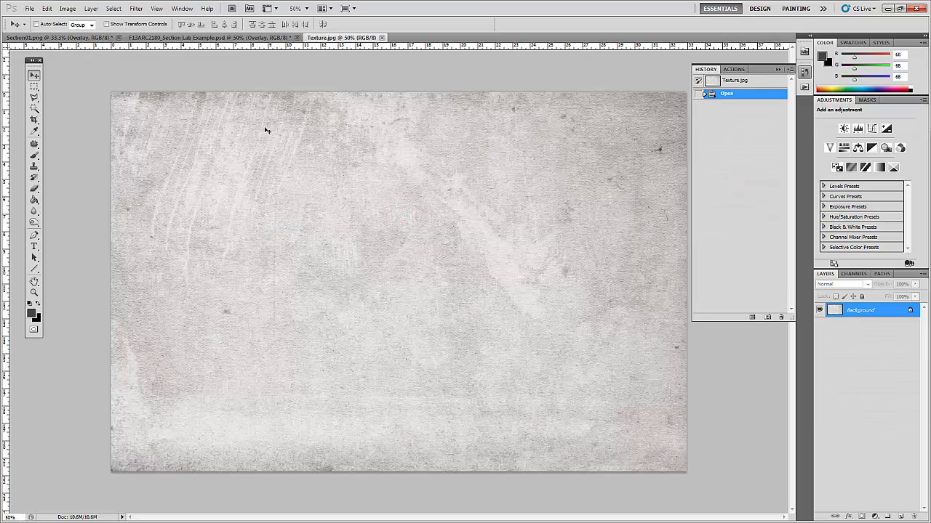
Copy the whole texture image onto the Overlay layer of Section01.png and align it with the canvas's top-left corner.
key(ctrl+a)
drag(266, 167, 390, 216)
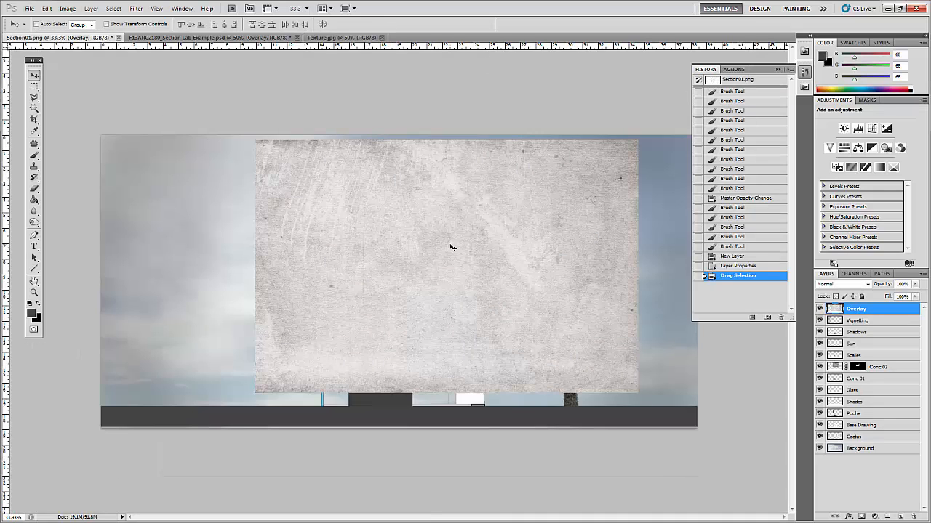
drag(451, 247, 295, 236)
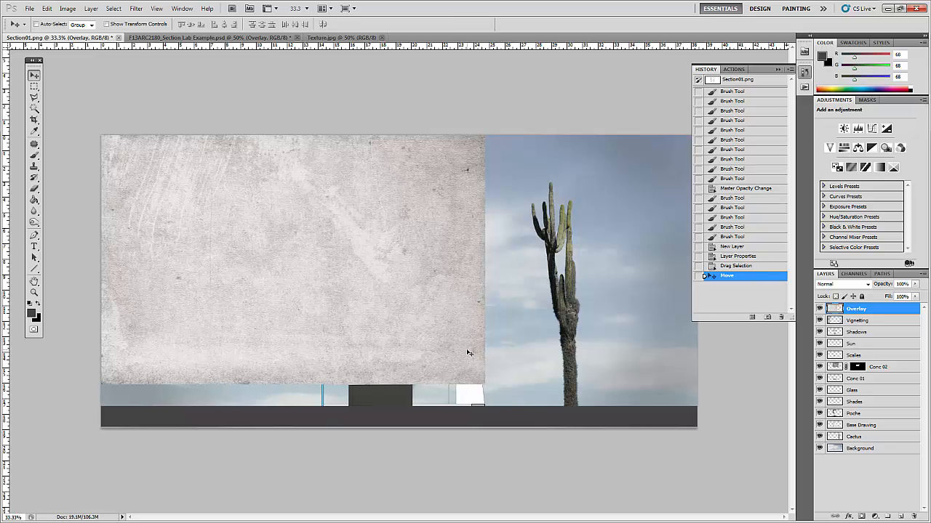
Stretch the texture with Free Transform until it covers the entire canvas.
key(ctrl+t)
drag(486, 385, 699, 430)
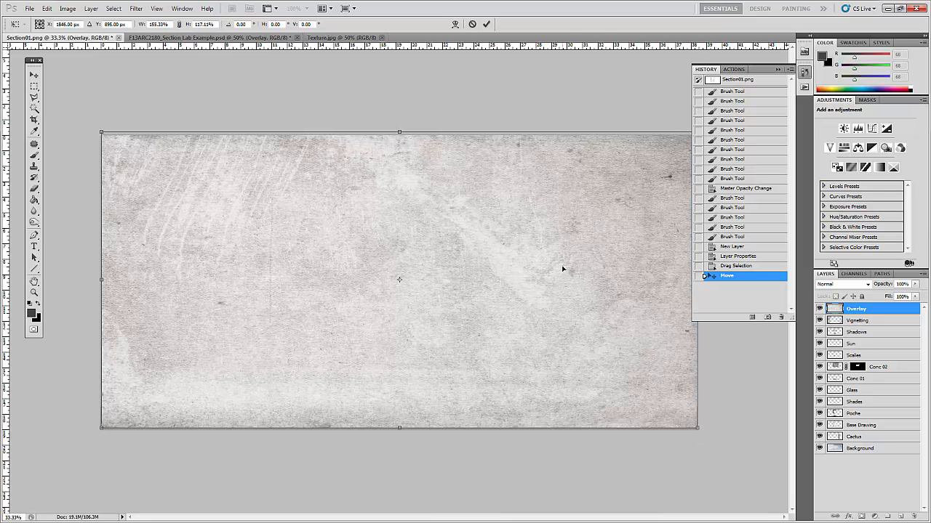
key(Return)
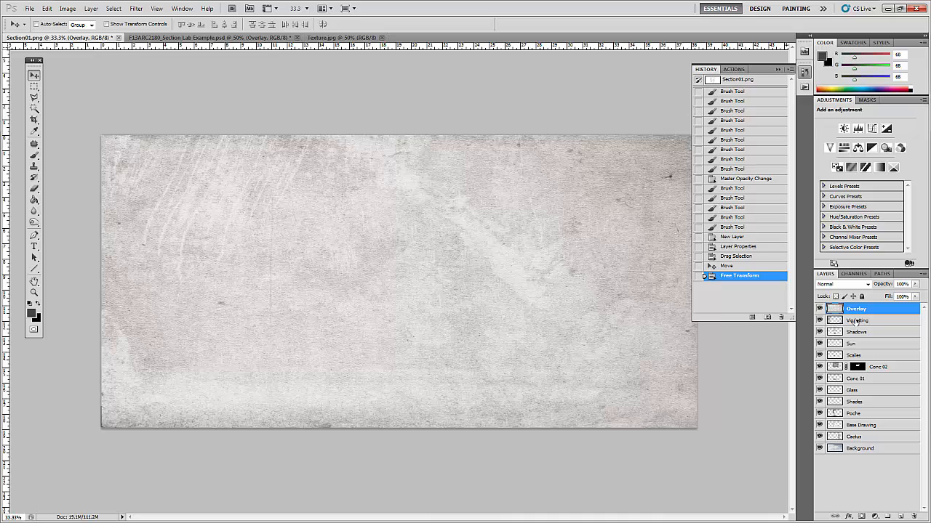
Try the Color Burn blend mode on the texture layer and change it to Overlay instead.
click(867, 284)
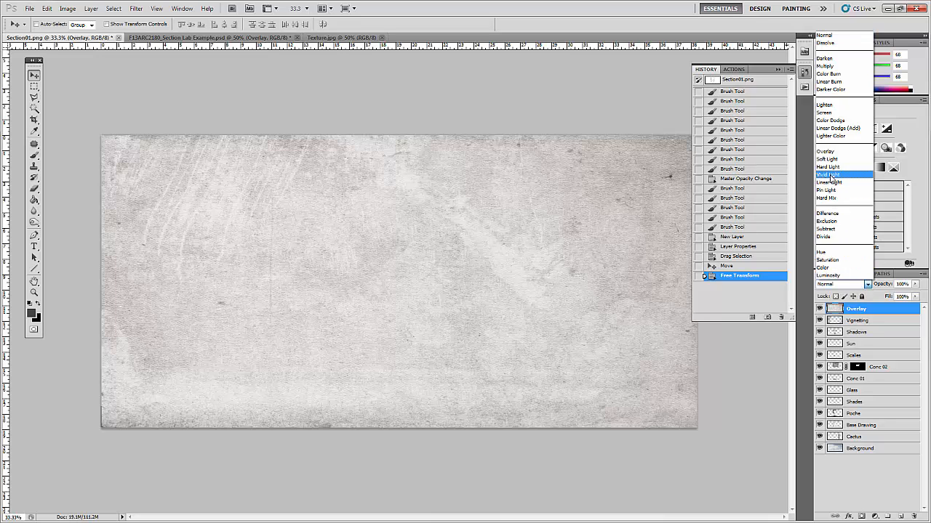
click(856, 73)
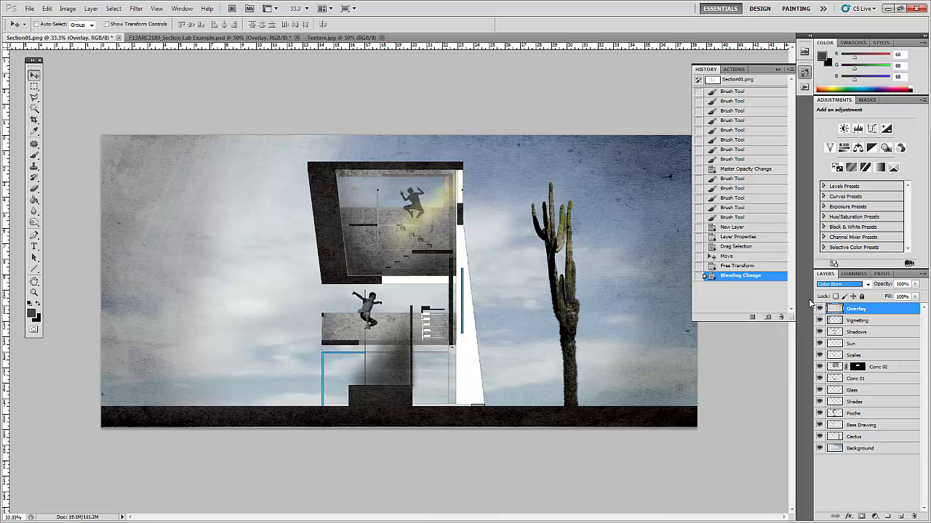
click(866, 285)
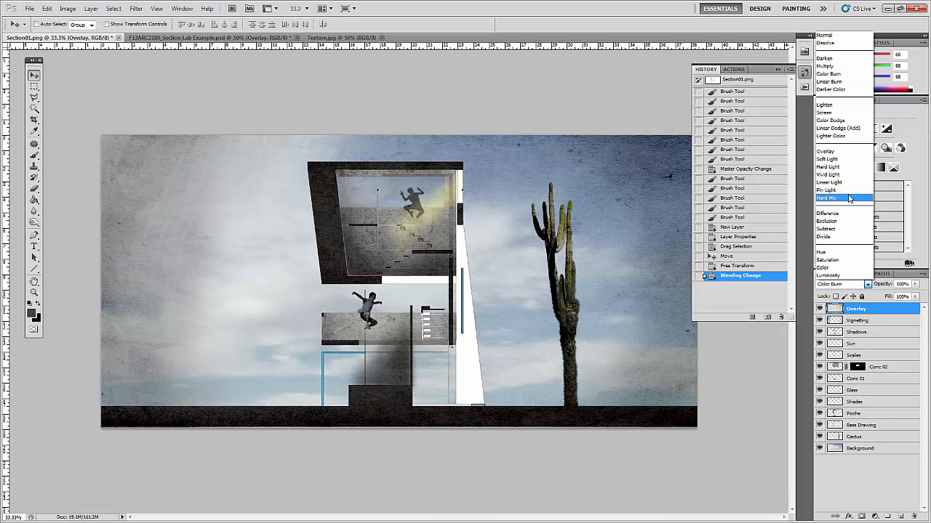
click(845, 151)
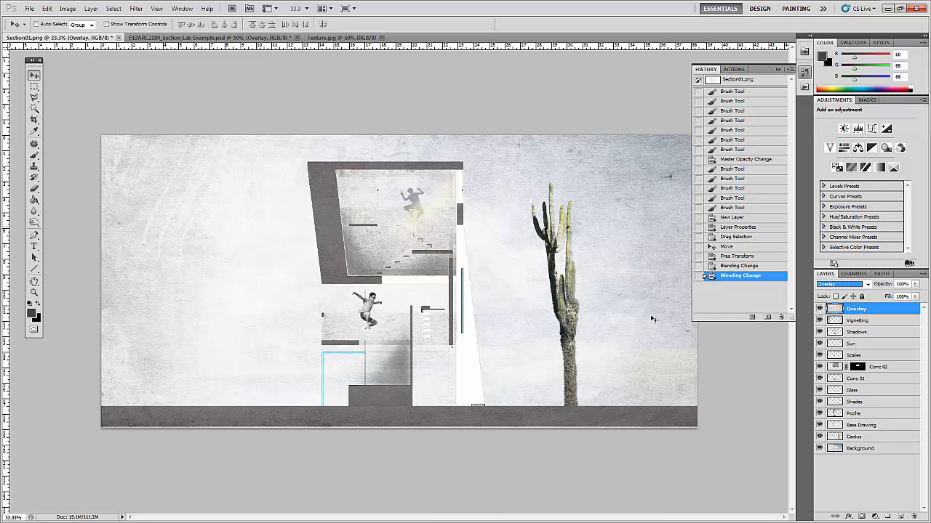
Reduce the texture layer's opacity to 84%.
click(914, 284)
mouse_move(918, 296)
mouse_down()
mouse_move(888, 296)
mouse_move(909, 298)
mouse_up()
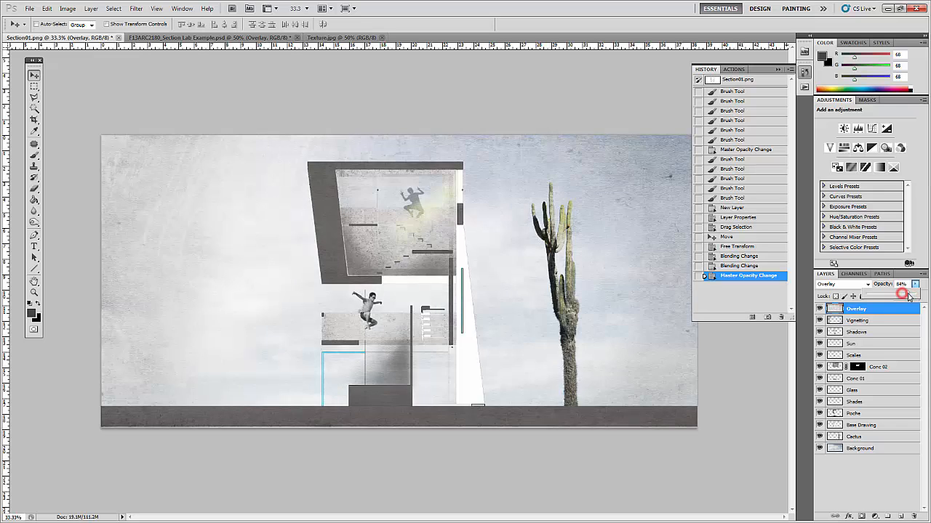
click(753, 380)
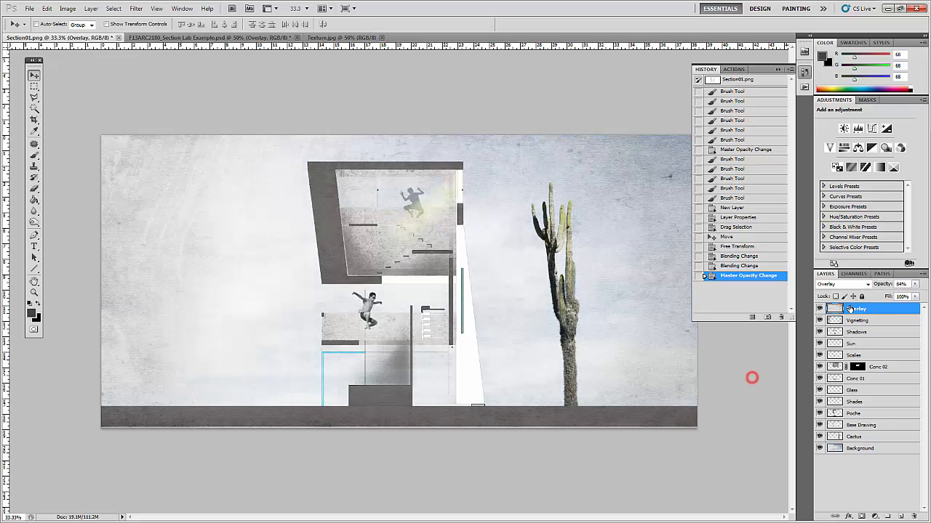
Set the Overlay texture layer's blend mode to Color Burn and reduce its opacity to 78%.
click(868, 285)
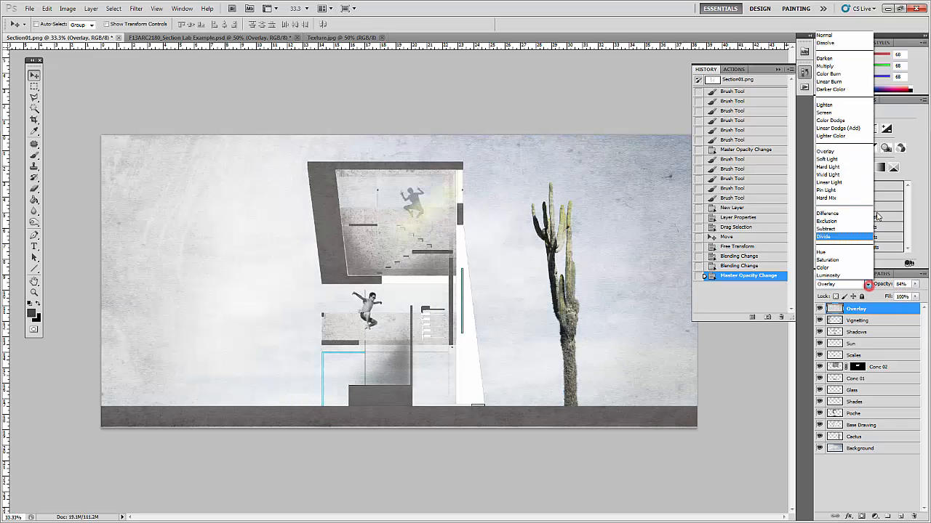
click(851, 74)
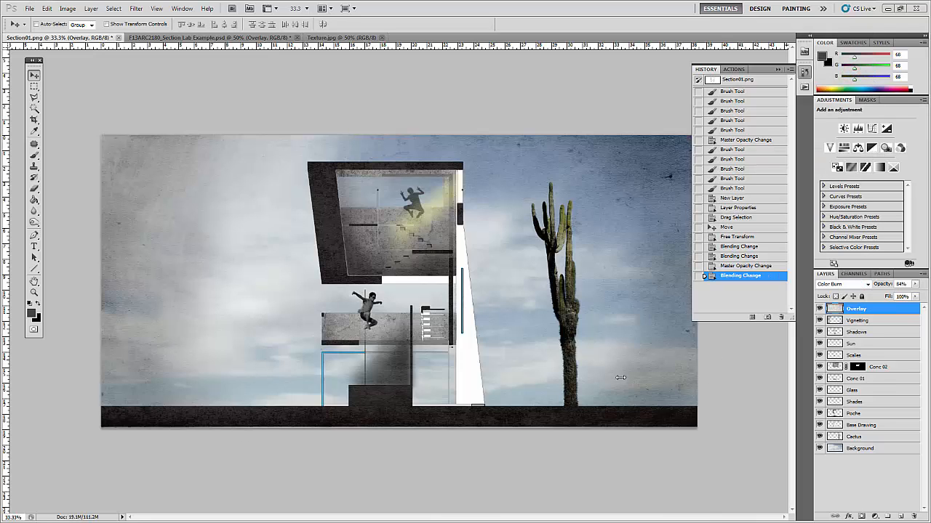
click(914, 284)
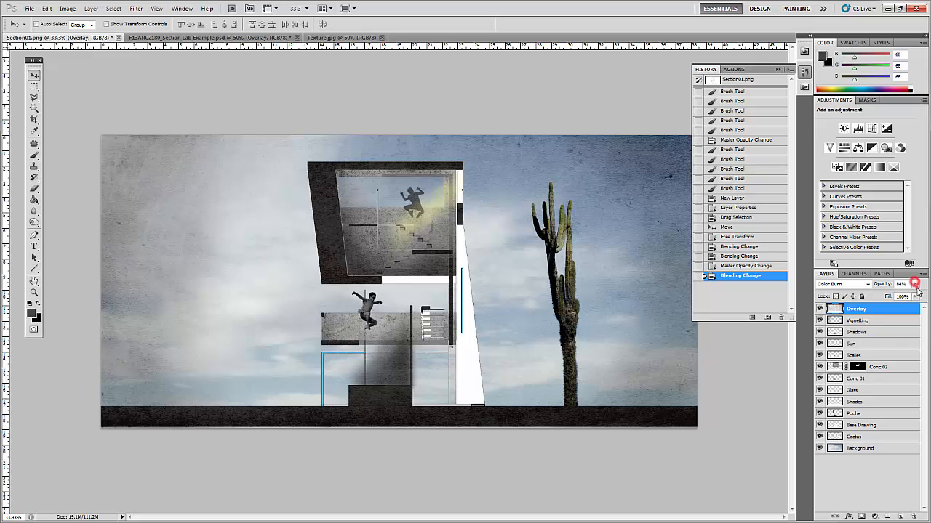
mouse_move(915, 286)
mouse_down()
mouse_move(905, 297)
mouse_move(914, 303)
mouse_up()
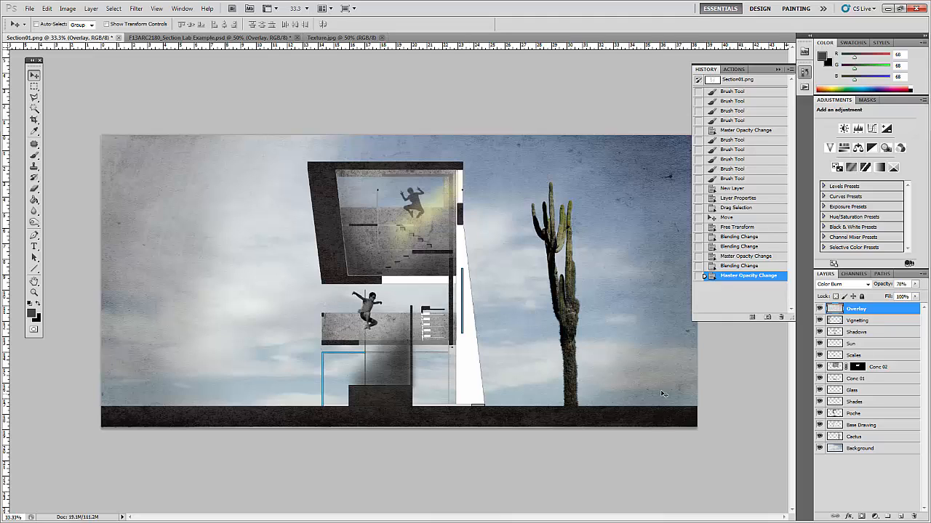
Desaturate the Cactus layer with a Hue/Saturation adjustment, lowering its saturation to about -70.
click(856, 437)
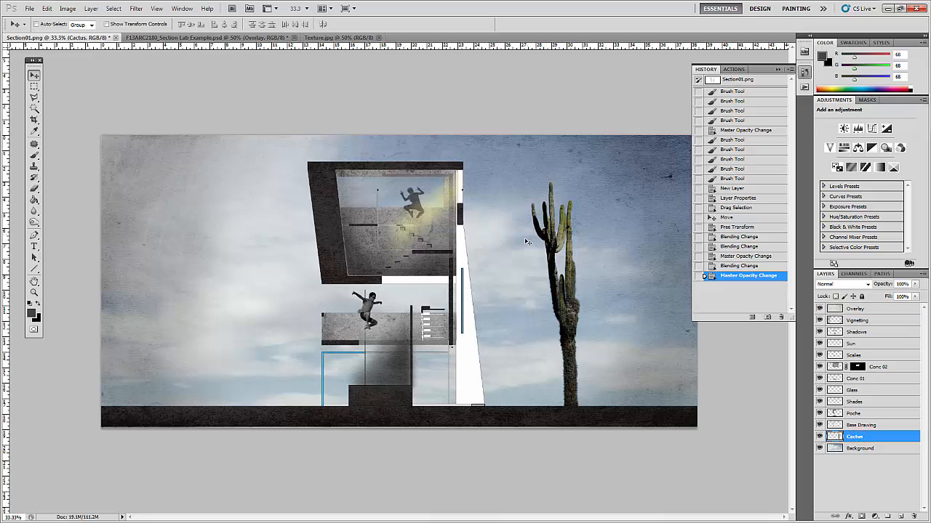
click(68, 8)
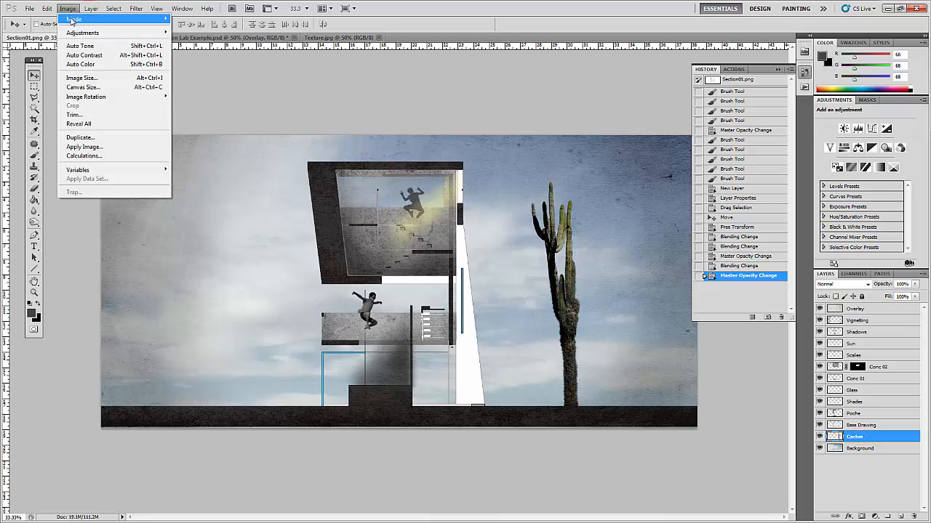
mouse_move(71, 20)
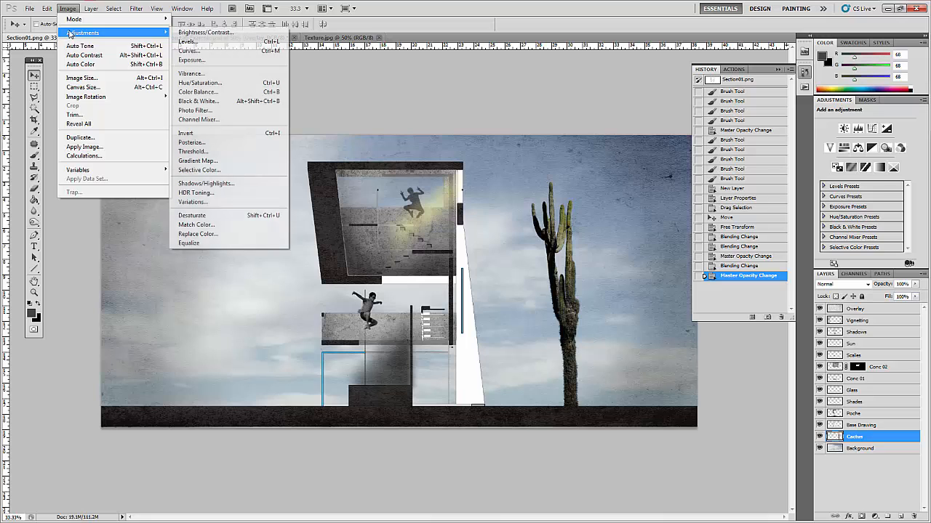
click(209, 82)
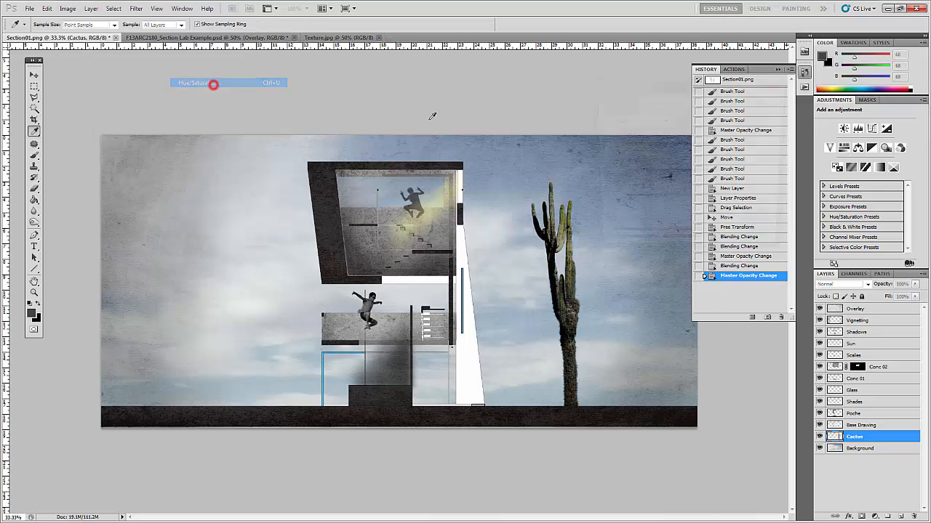
drag(676, 91, 703, 57)
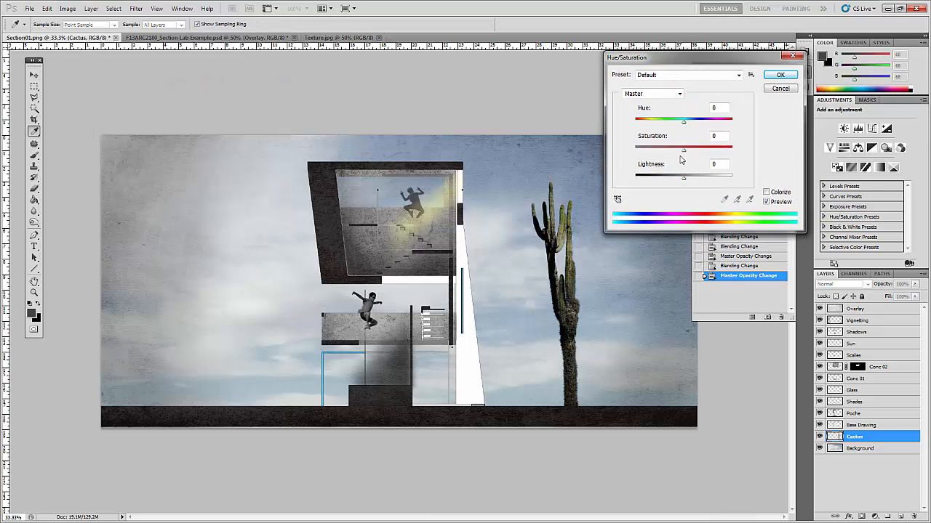
drag(686, 150, 650, 154)
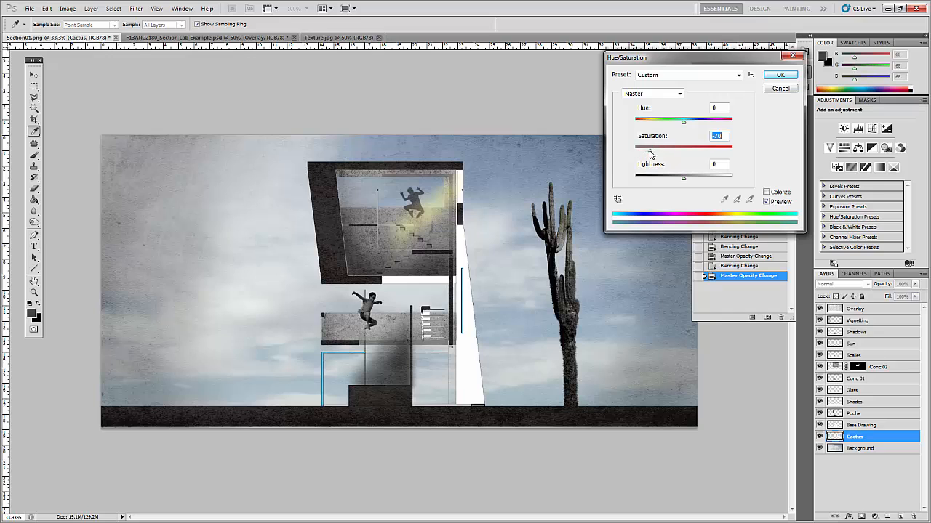
click(777, 74)
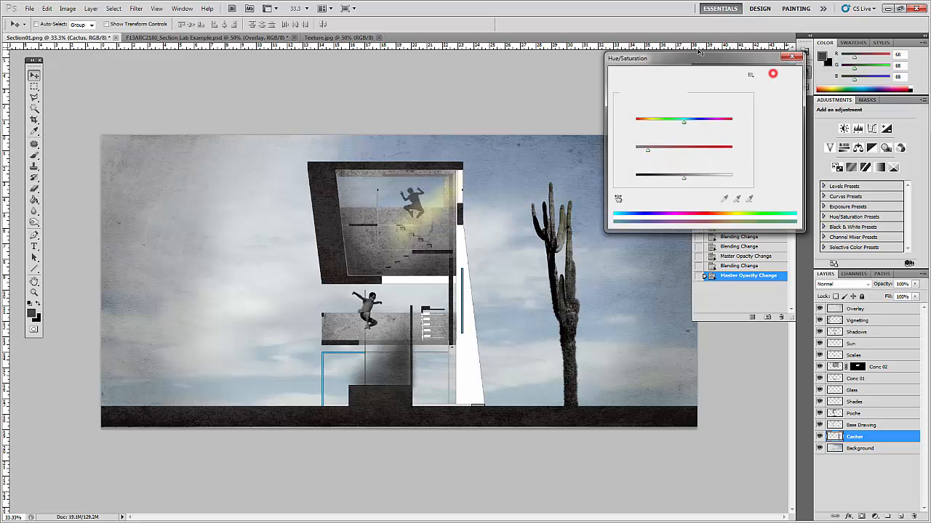
Brighten the Cactus layer with a Brightness/Contrast adjustment, raising its brightness to about 41.
click(65, 7)
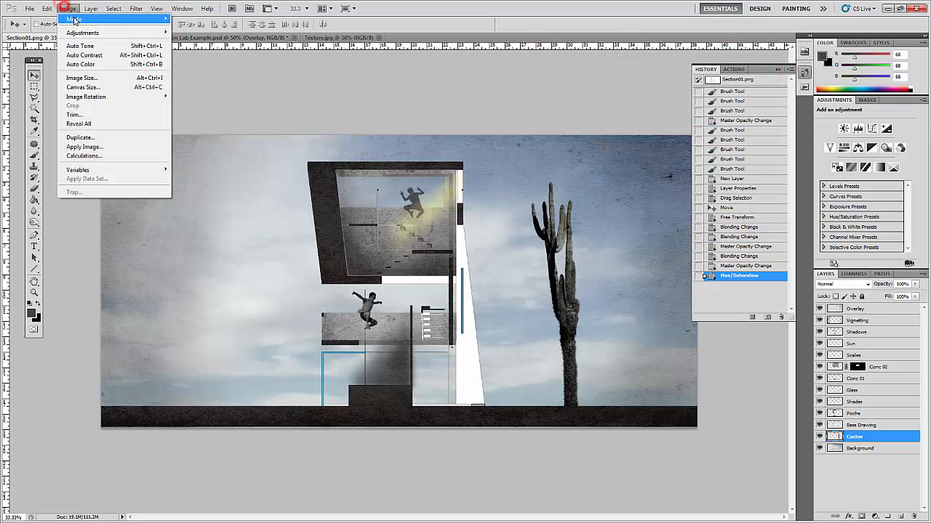
mouse_move(95, 33)
click(209, 33)
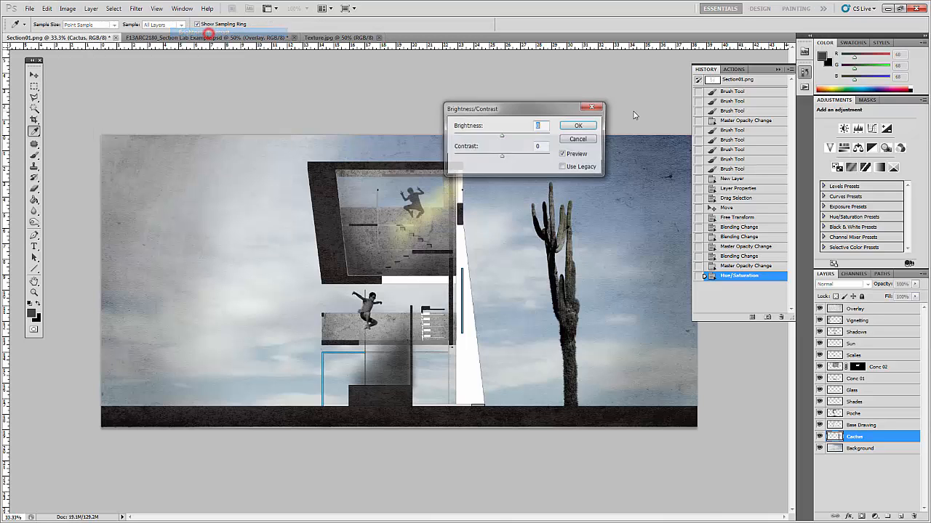
drag(482, 104, 486, 69)
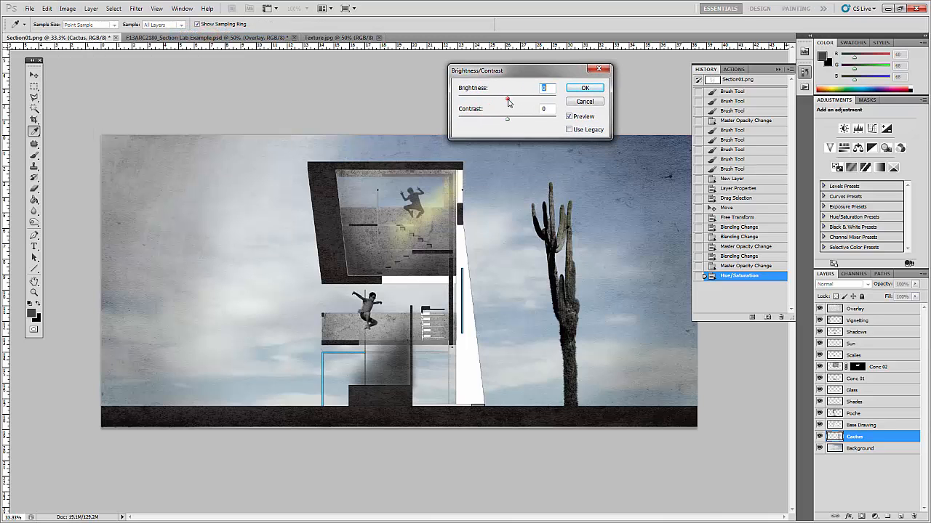
drag(507, 99, 512, 120)
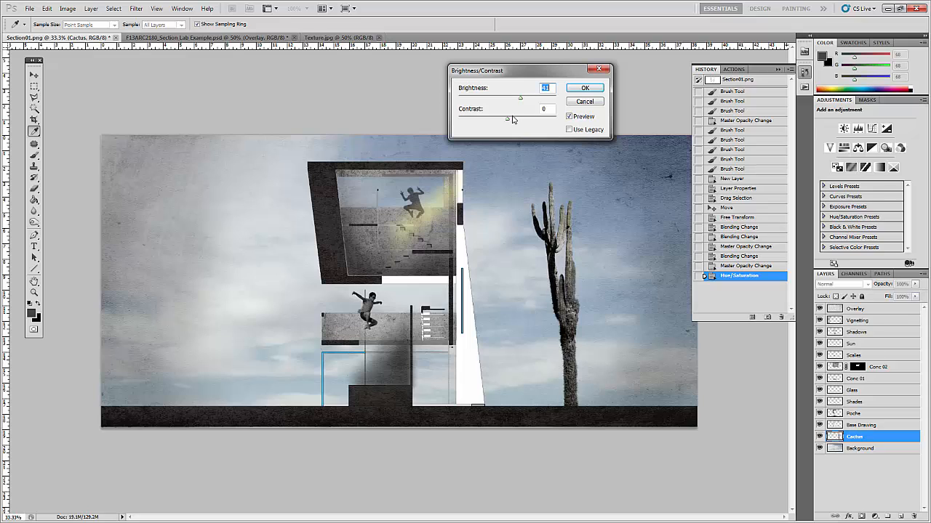
click(581, 88)
key(v)
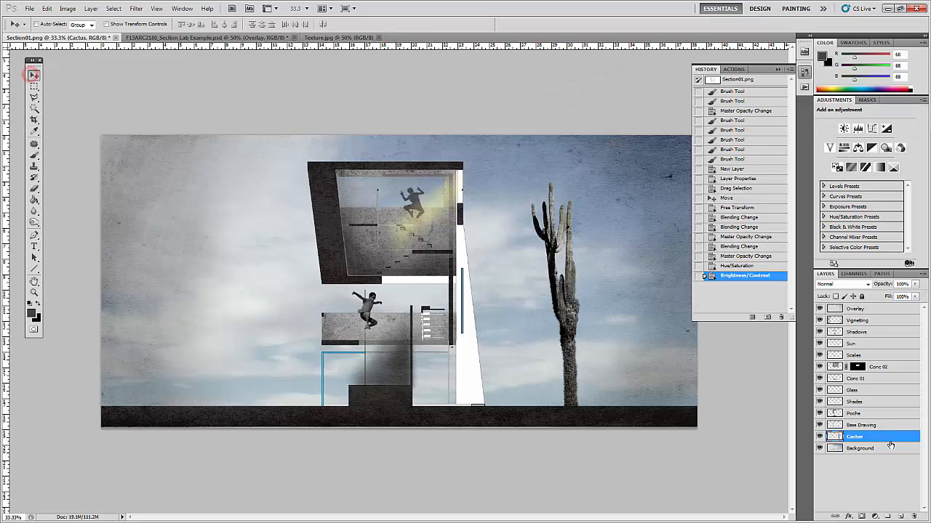
Compare the section rendering with the Overlay, Vignetting and Shadows layers hidden and shown, leaving all three visible.
click(884, 309)
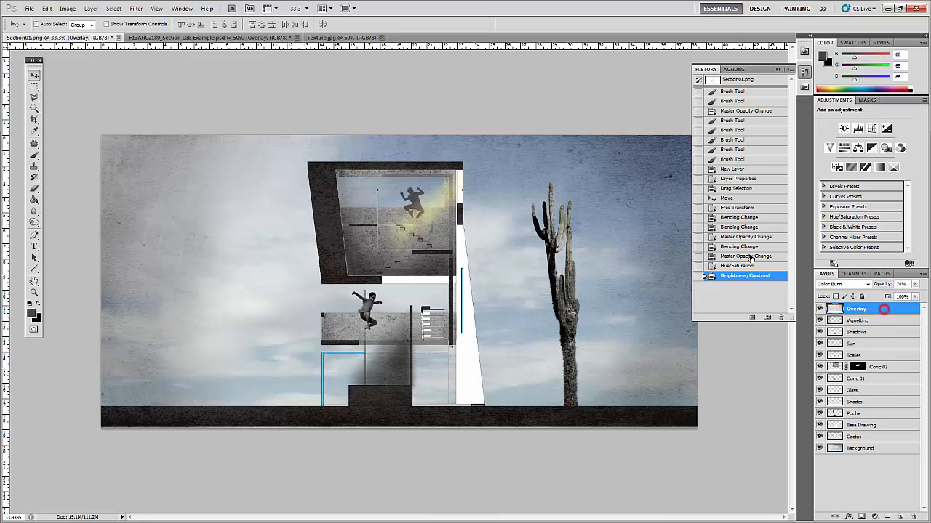
click(819, 308)
click(819, 309)
click(819, 308)
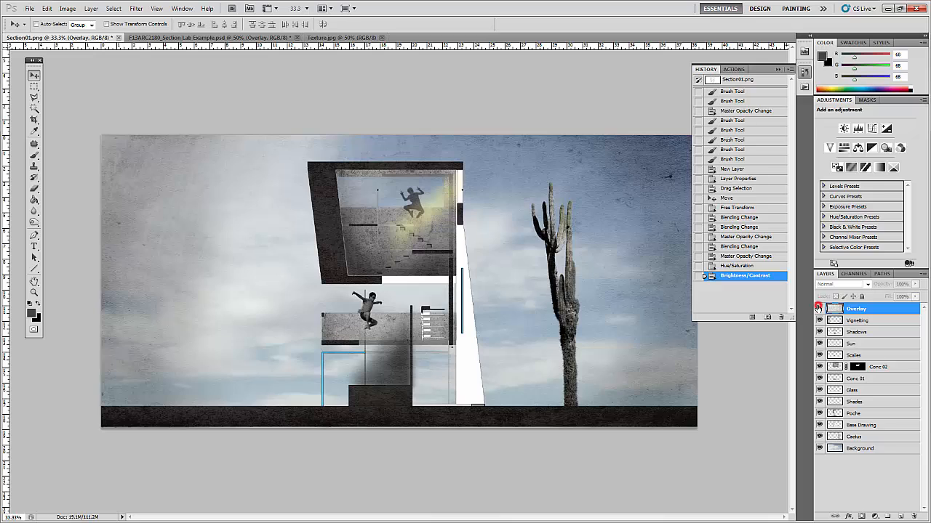
click(819, 308)
click(818, 320)
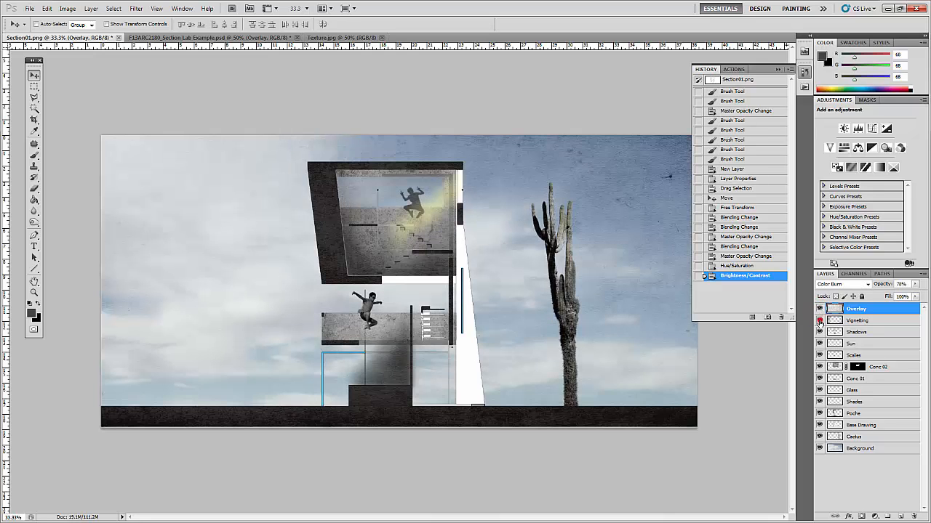
click(819, 320)
click(818, 320)
click(819, 308)
click(818, 309)
click(819, 319)
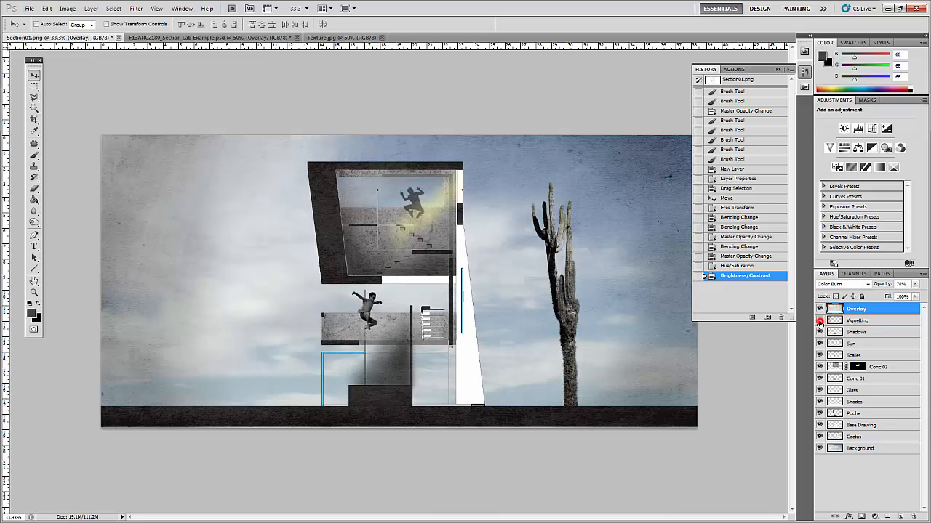
click(819, 320)
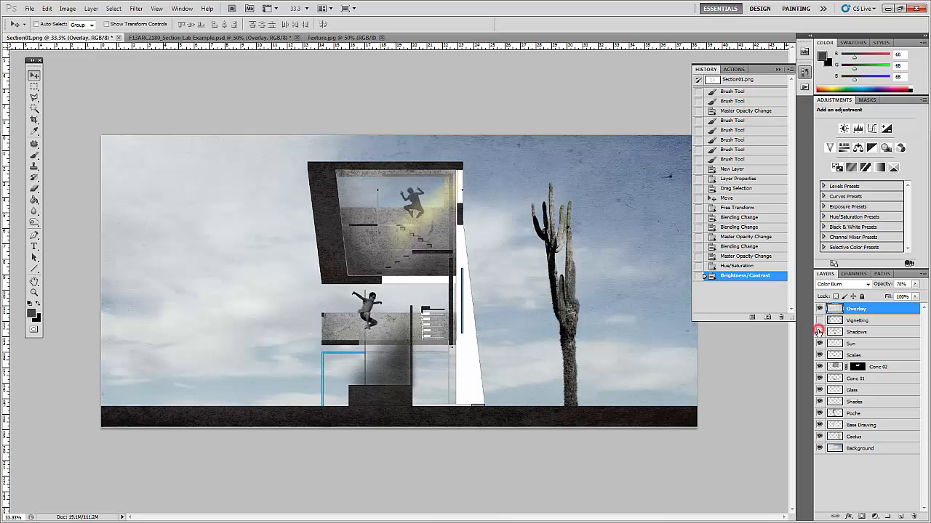
click(819, 332)
click(818, 332)
click(819, 320)
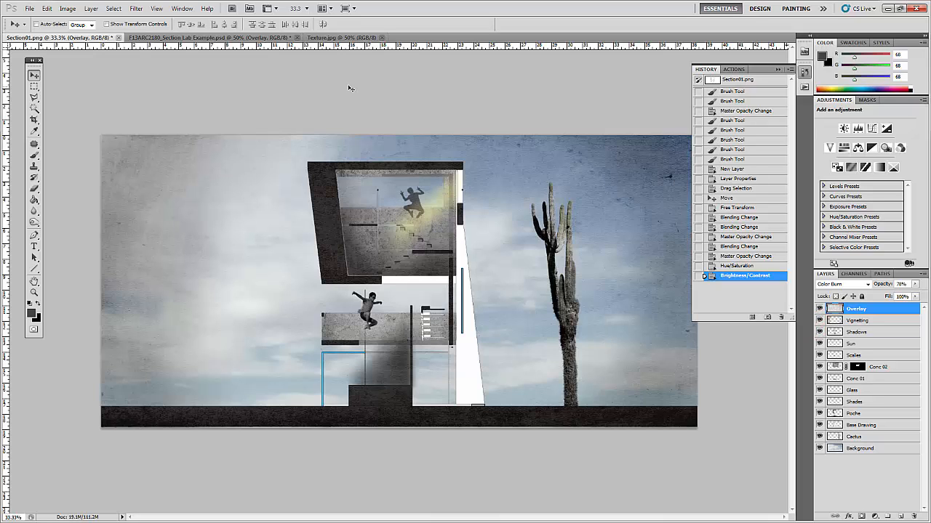
Collapse the history list to uncover the whole rendering, and bring up the F13ARC2180_Section Lab Example.psd document for comparison.
click(780, 68)
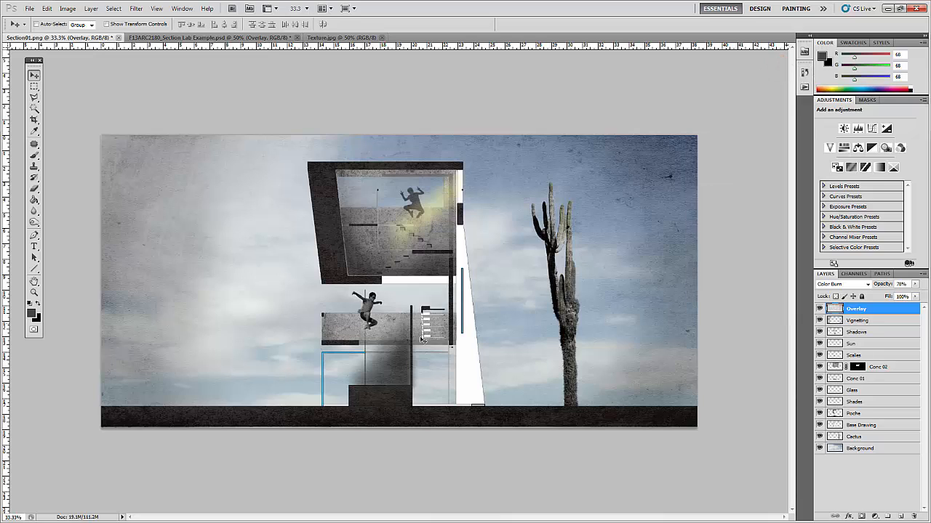
click(192, 47)
click(179, 77)
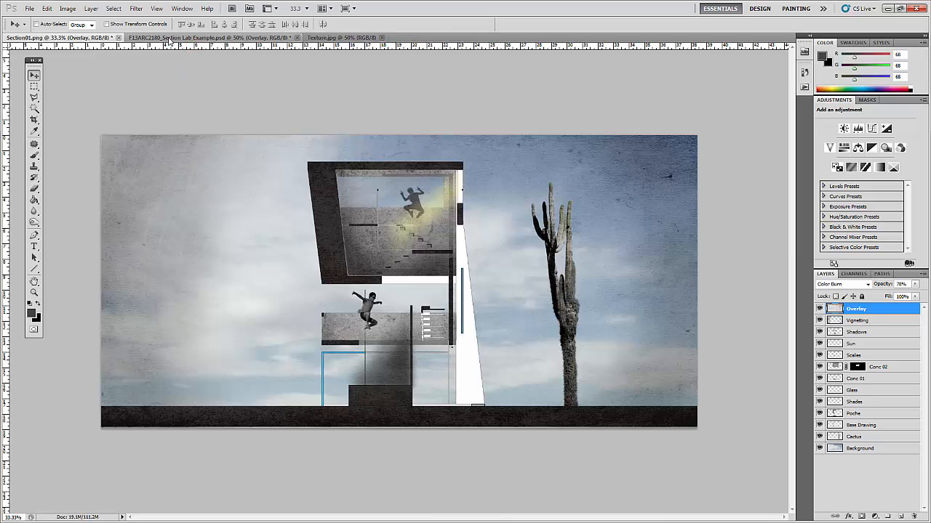
click(233, 99)
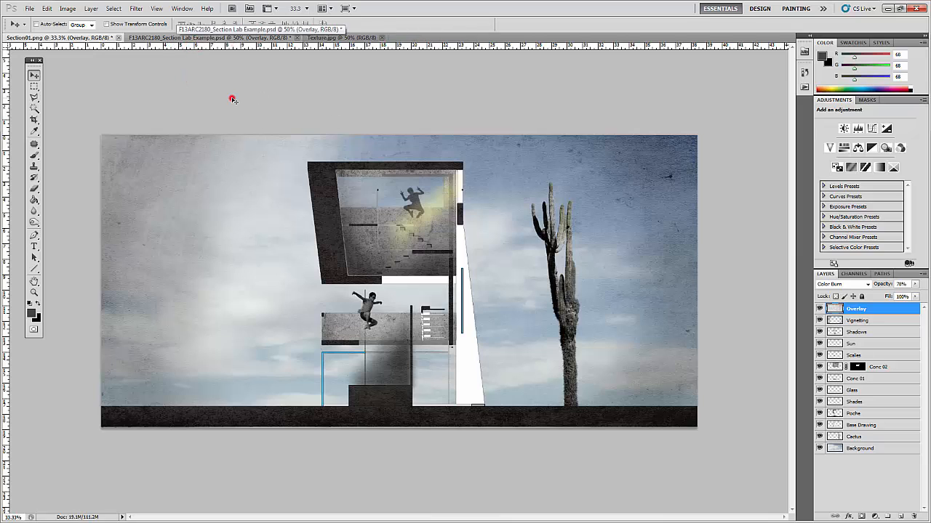
click(176, 37)
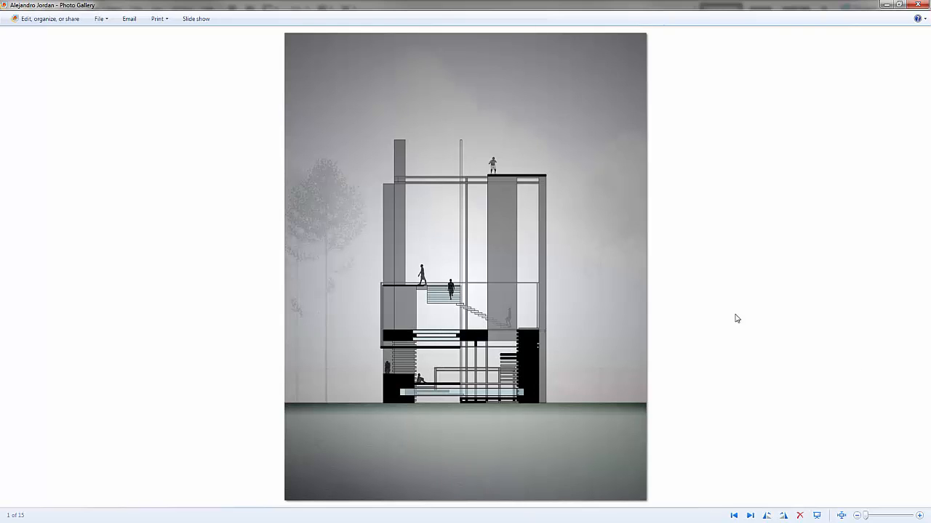
Browse all the example section renderings in Photo Gallery, examining their skies, materials and figures, and close the viewer.
key(Right)
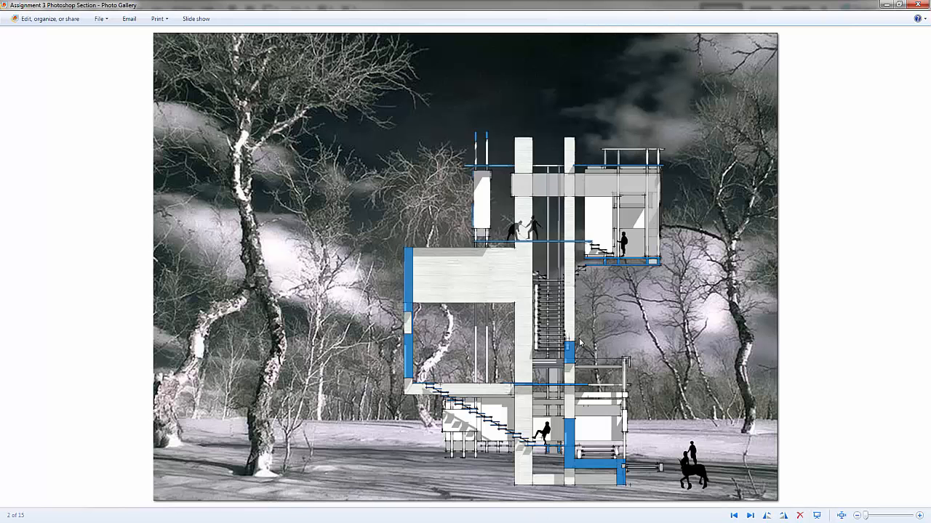
key(Right)
key(Right)
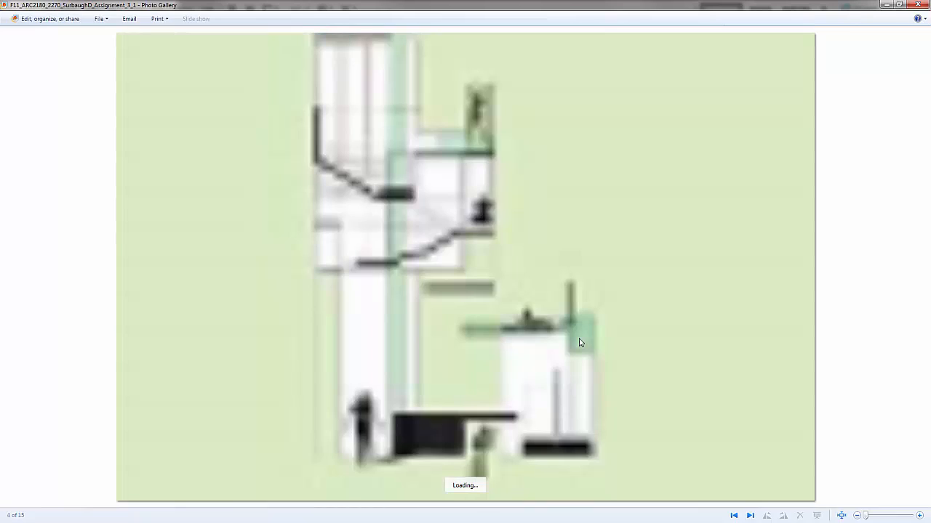
key(Right)
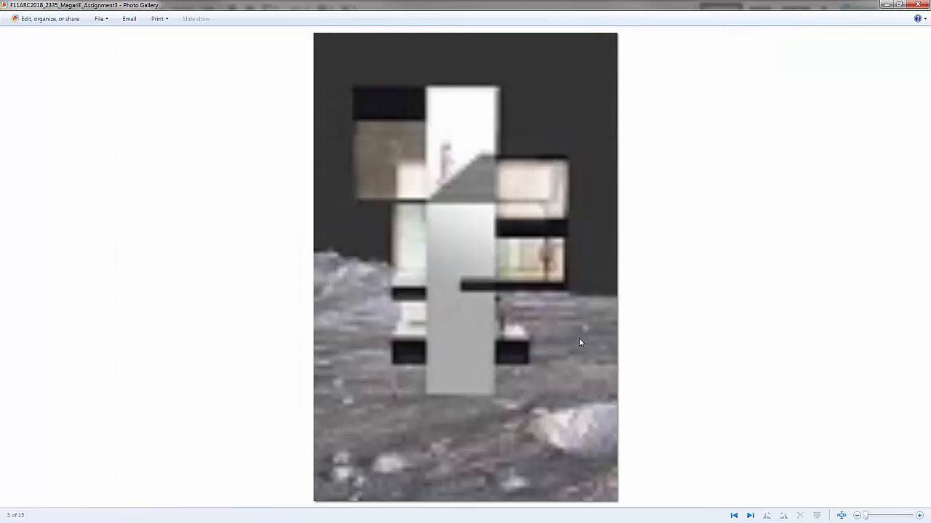
key(Right)
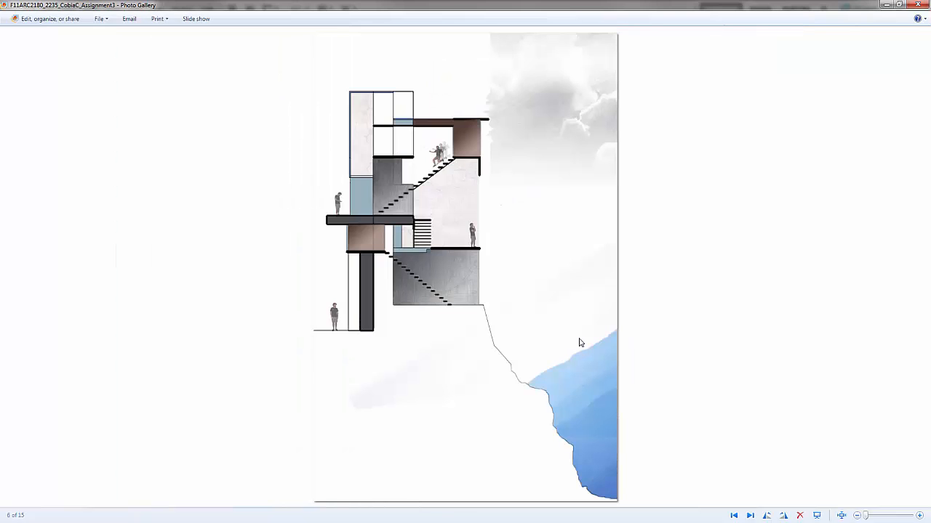
key(Right)
key(Right)
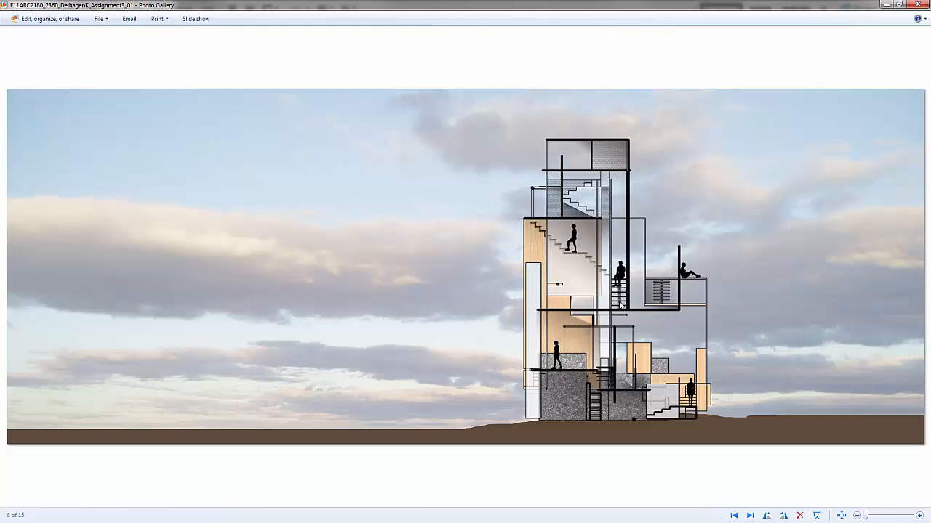
key(Right)
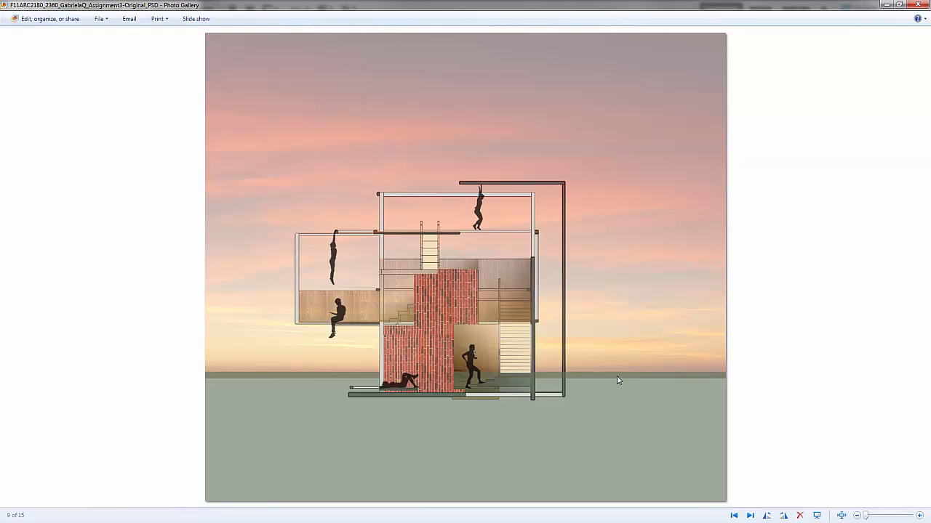
key(Right)
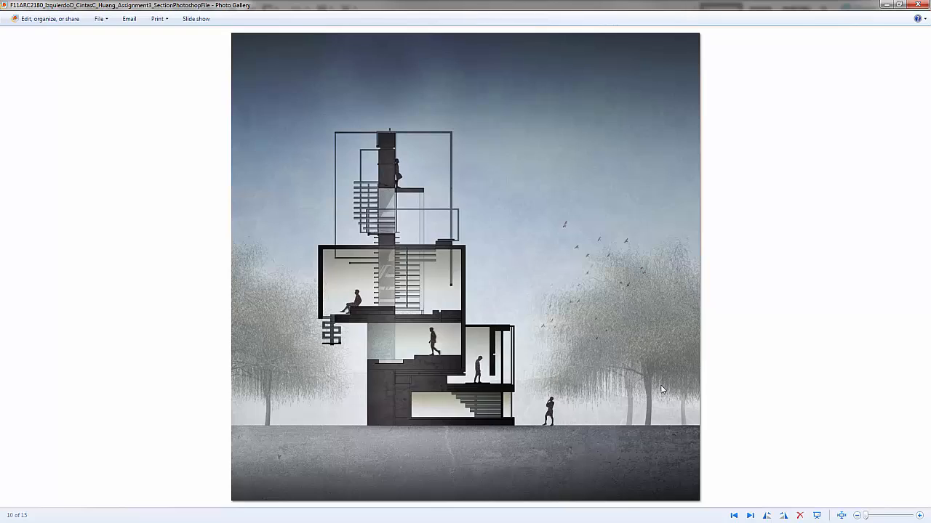
key(Right)
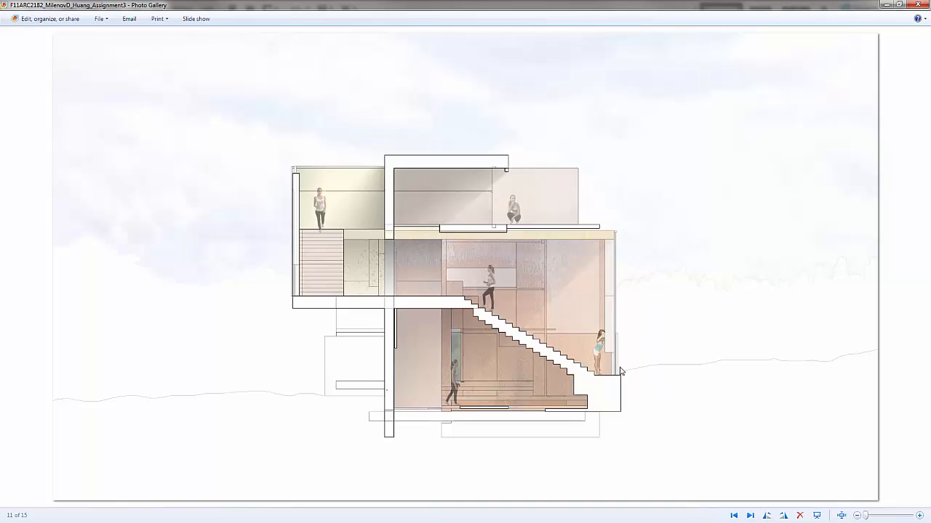
key(Right)
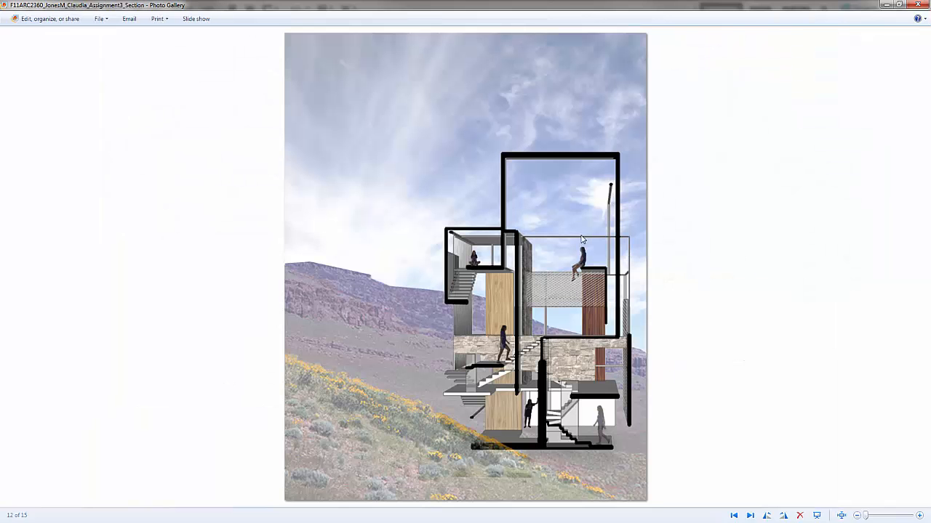
key(Right)
key(Right)
key(Right)
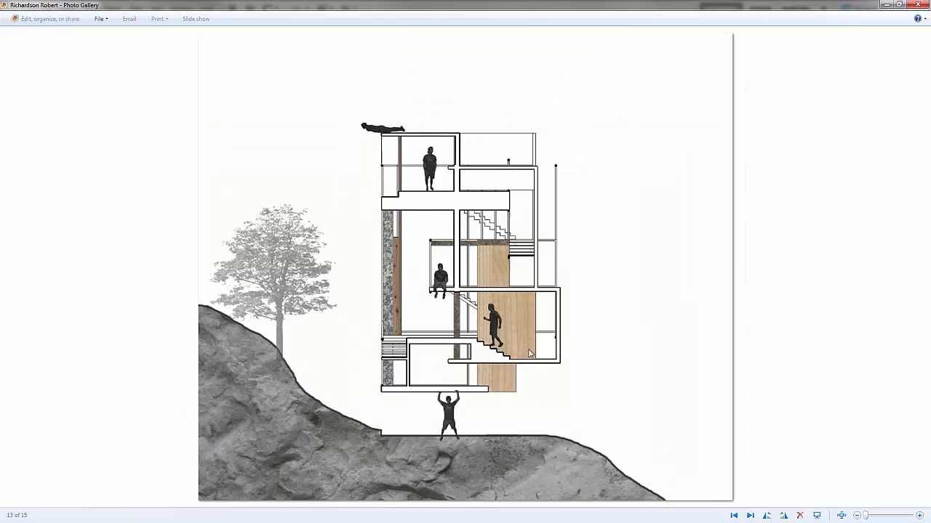
key(Right)
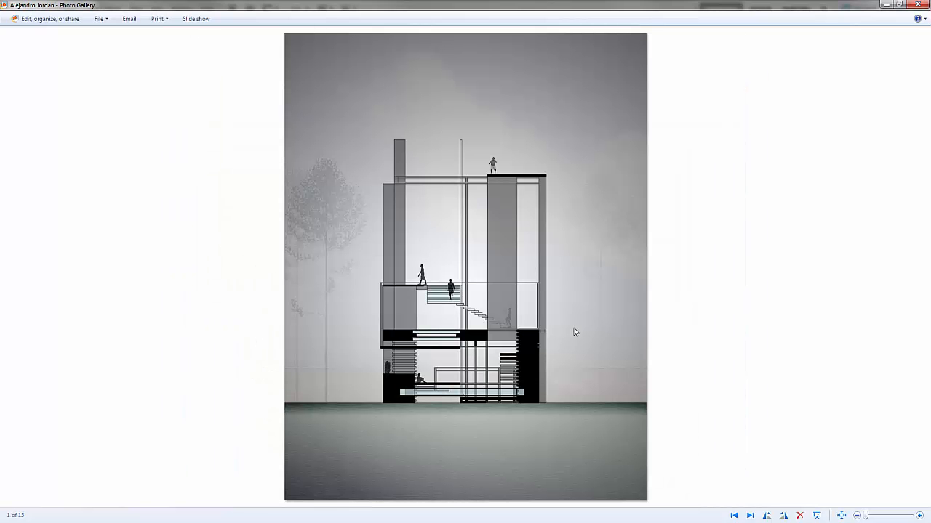
click(919, 5)
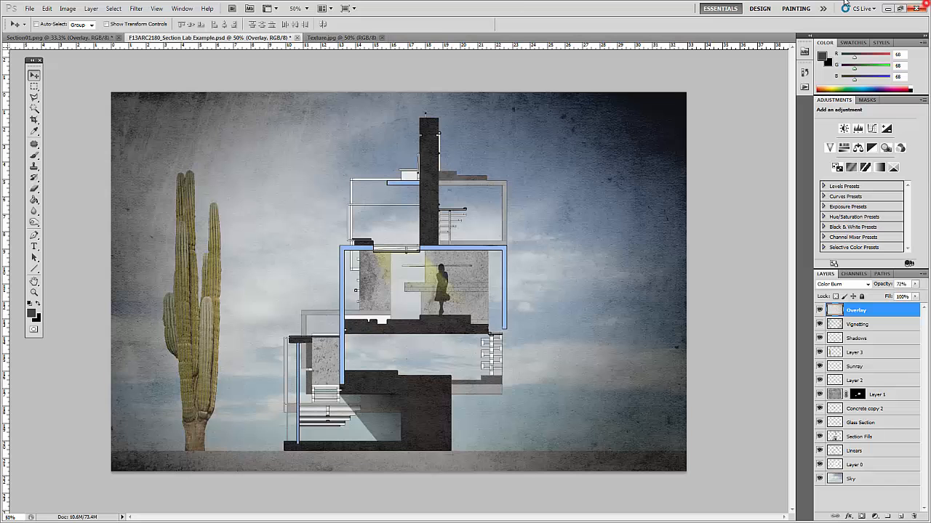